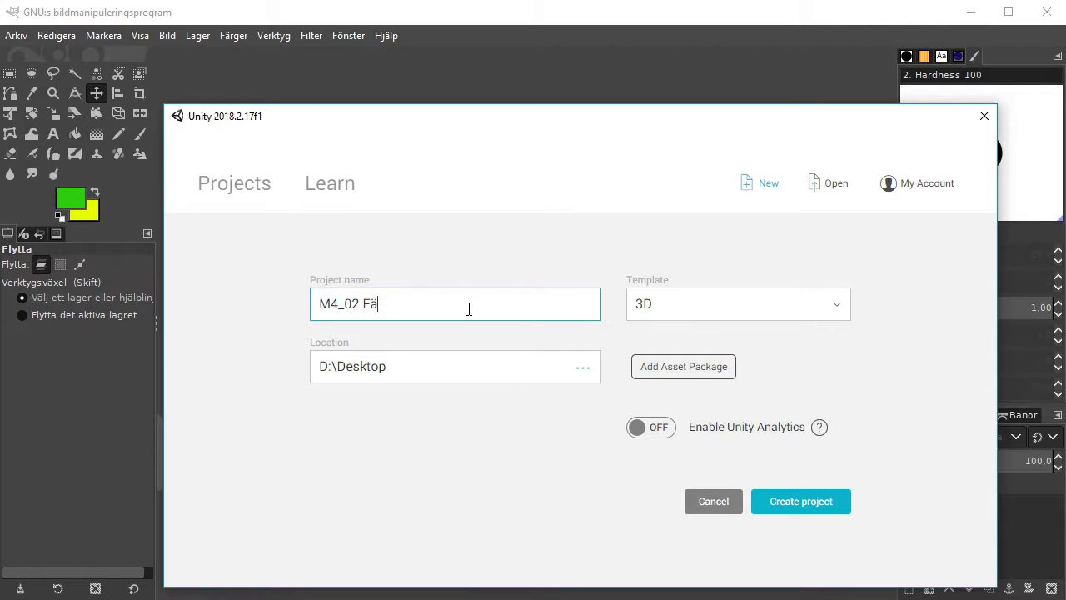
- Create a 3D project named M4_02 Färdiga HeighMaps in D:\Desktop
text(iga HeighMaps)
click(810, 504)
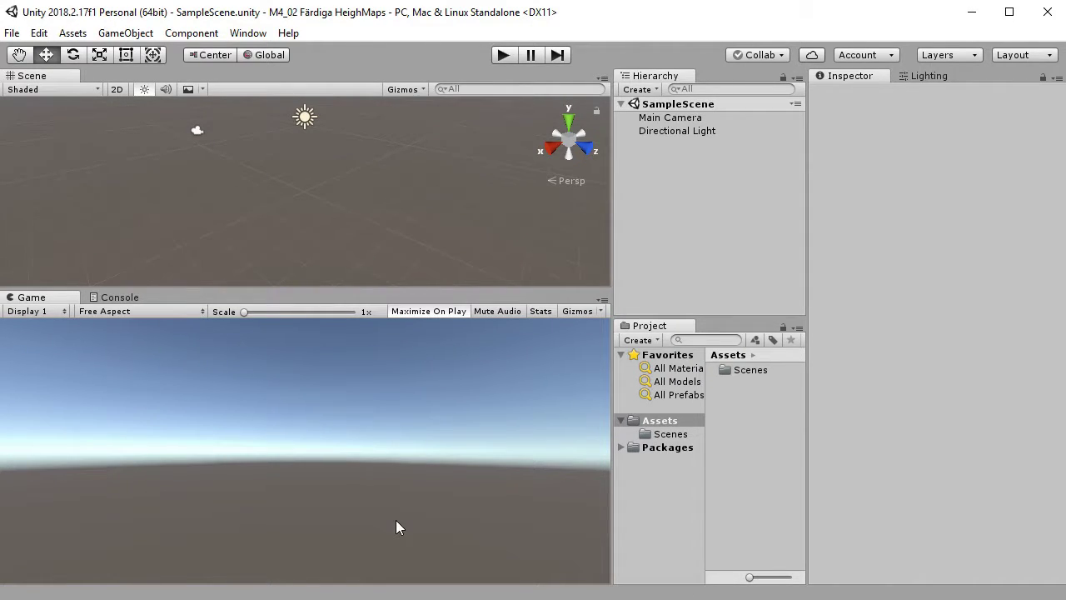
- Remove the Ads, Analytics Library, In App Purchasing and TextMesh Pro packages from the project, and close the package manager
click(248, 34)
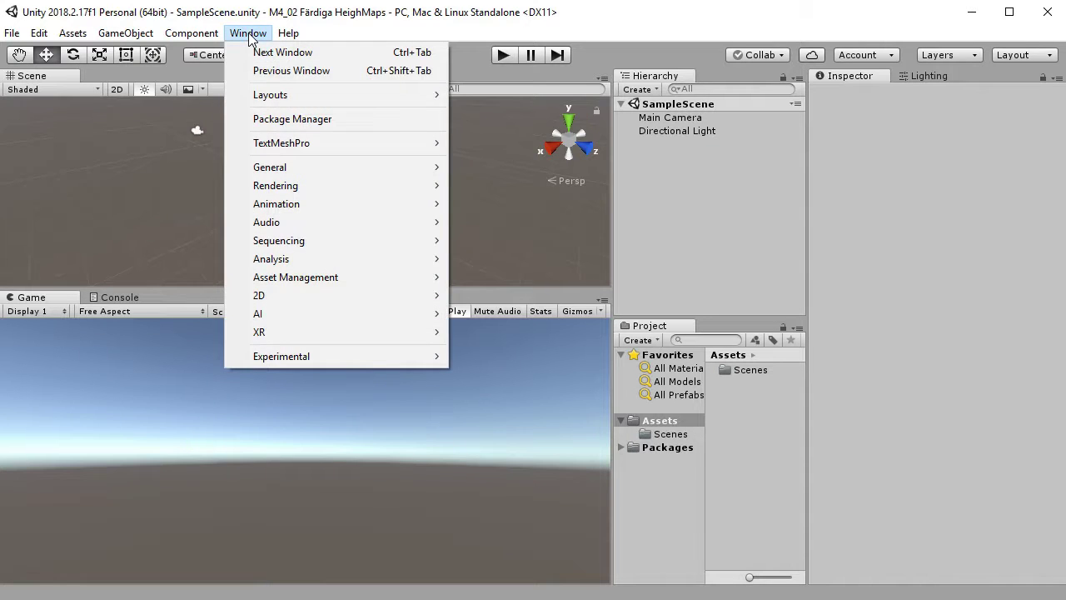
click(332, 118)
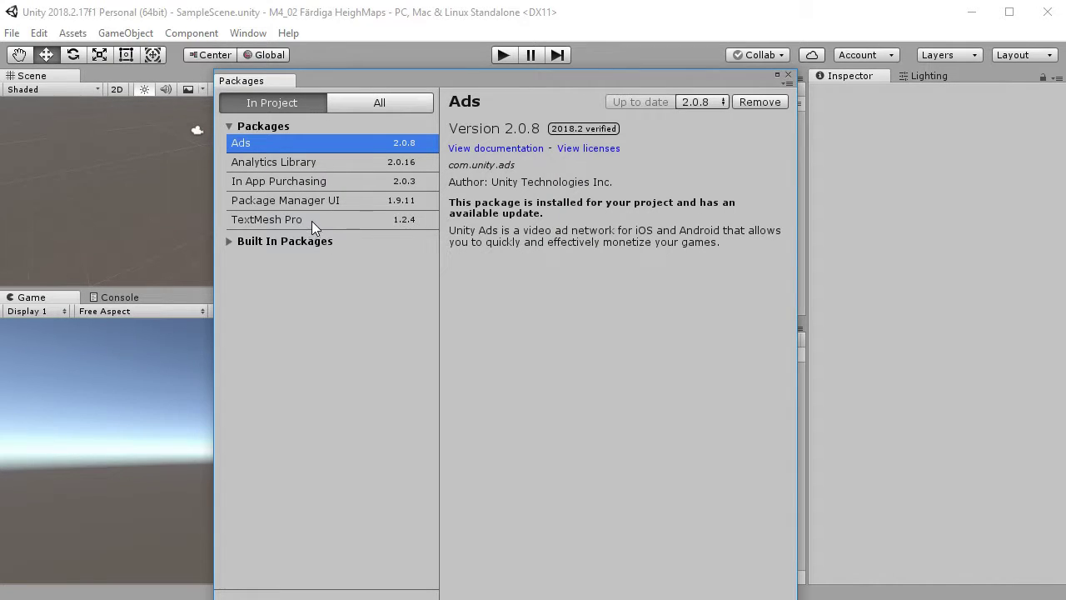
click(758, 102)
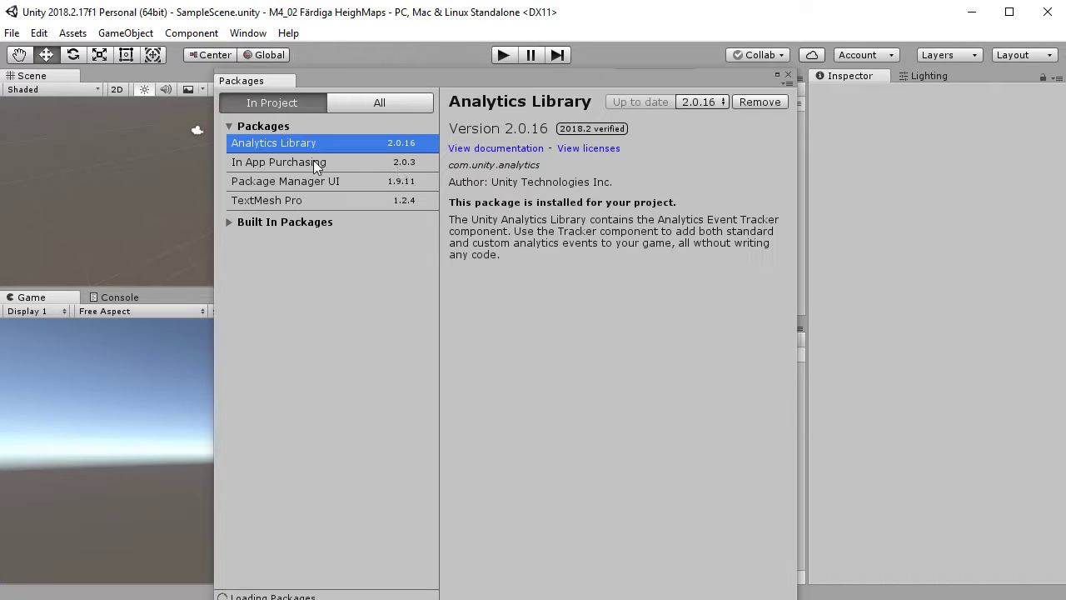
click(759, 101)
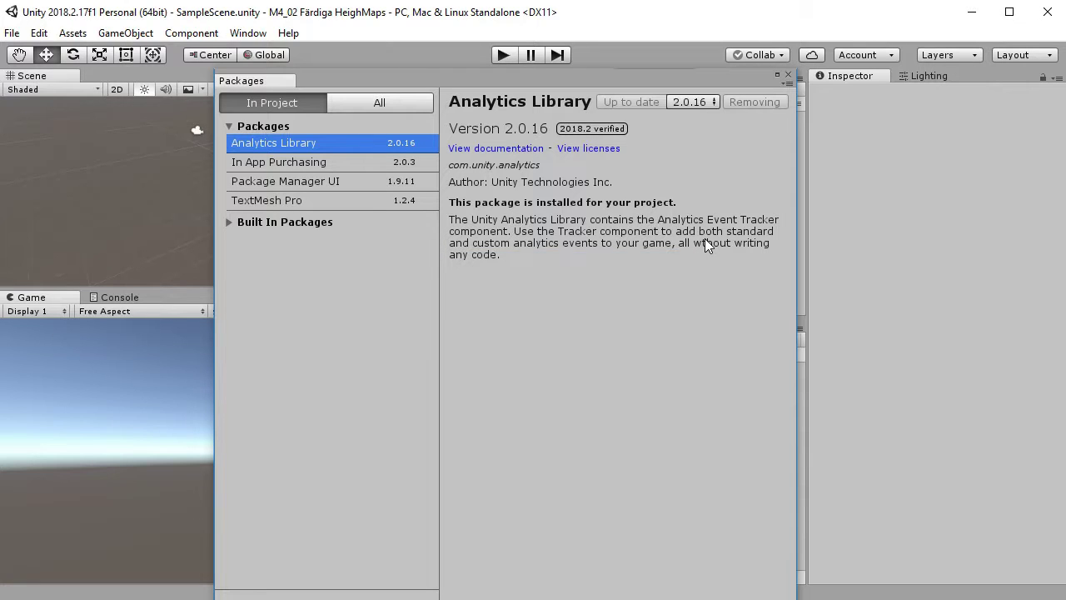
click(767, 100)
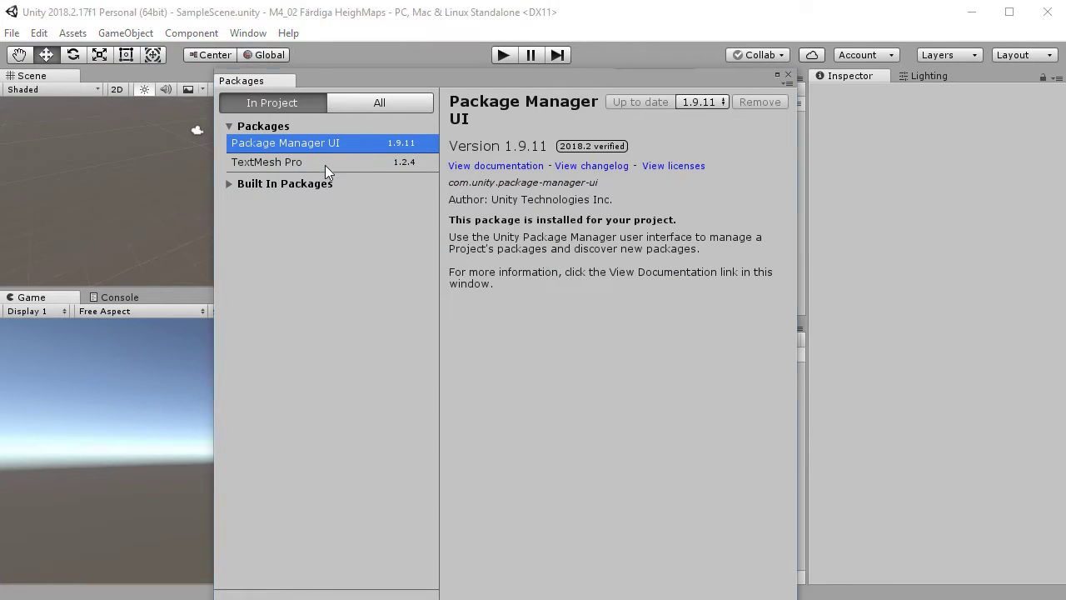
click(325, 162)
click(754, 100)
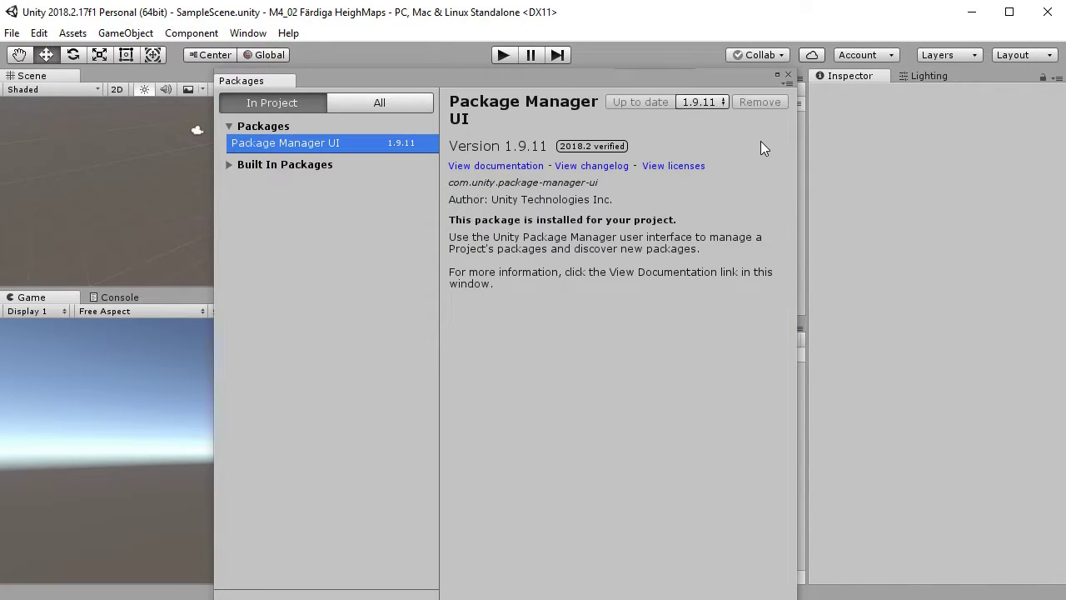
click(788, 75)
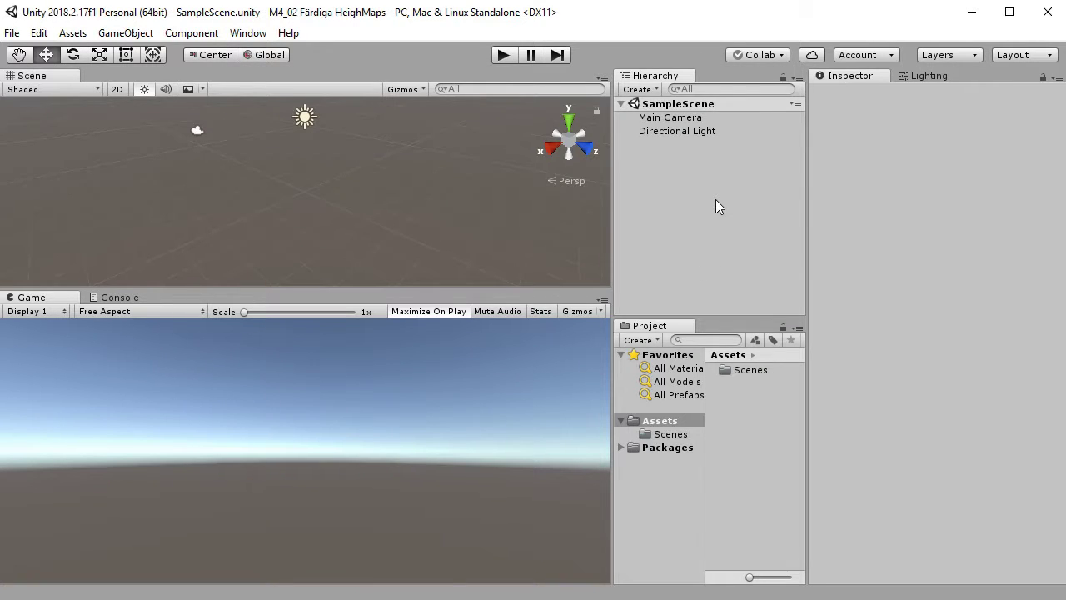
- Add a Terrain object to SampleScene and widen the Inspector area to show its settings
click(652, 90)
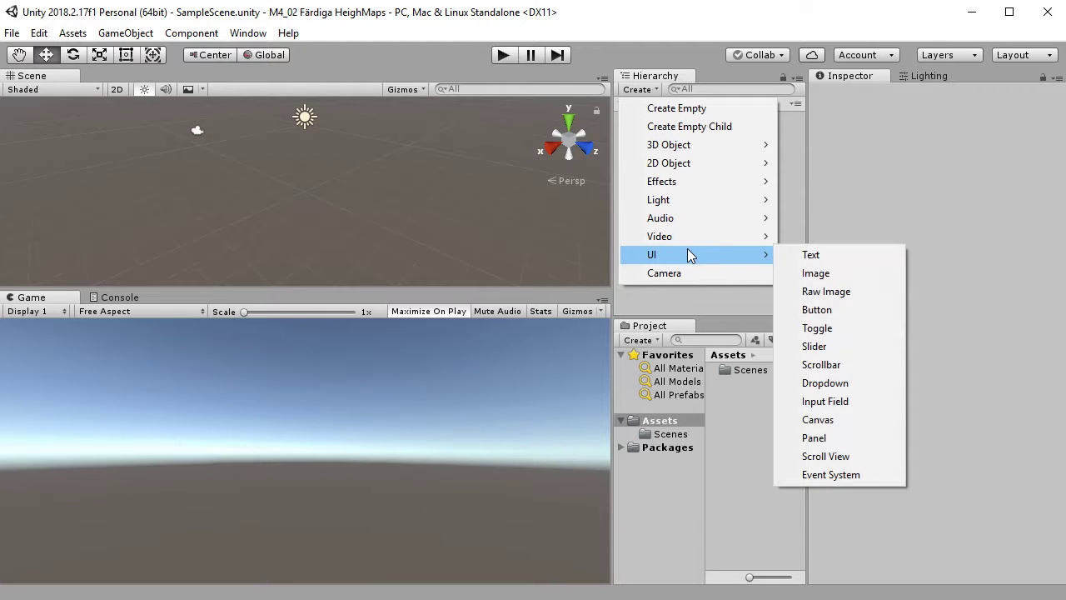
mouse_move(676, 150)
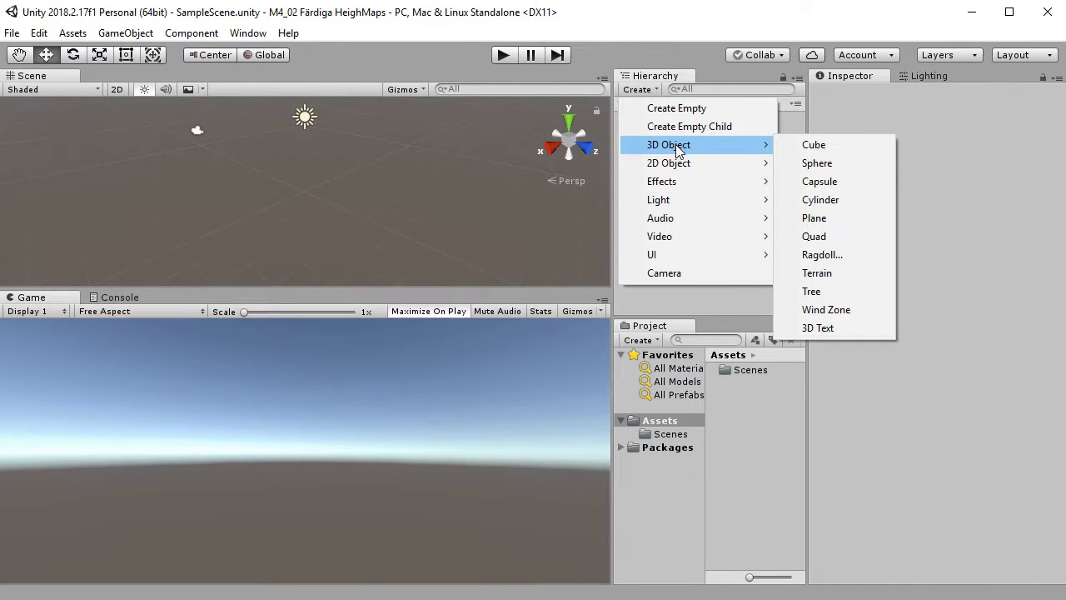
click(816, 274)
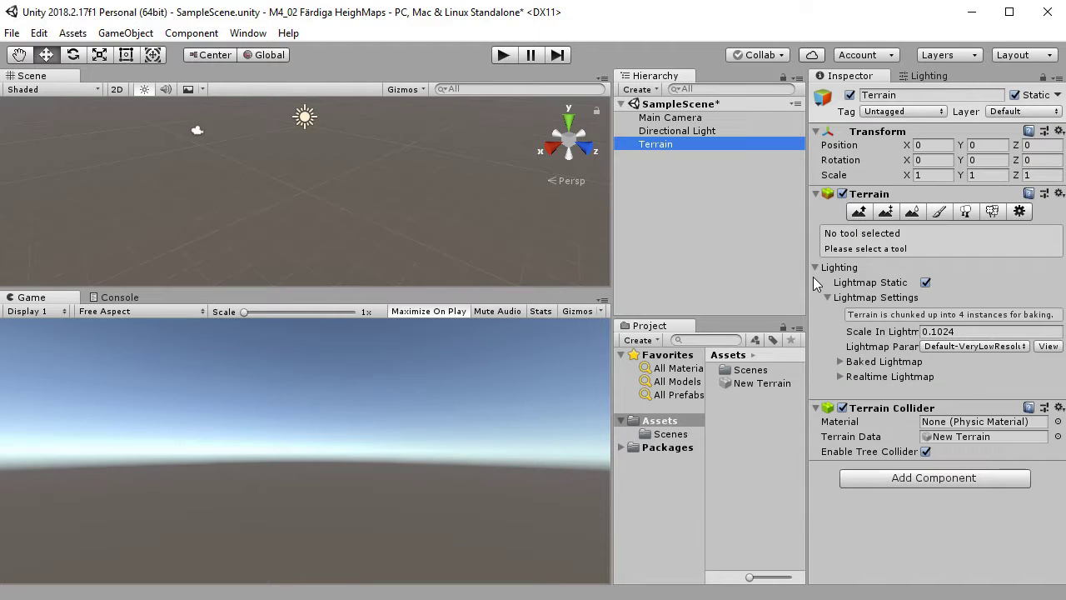
drag(611, 242, 529, 241)
drag(806, 304, 746, 292)
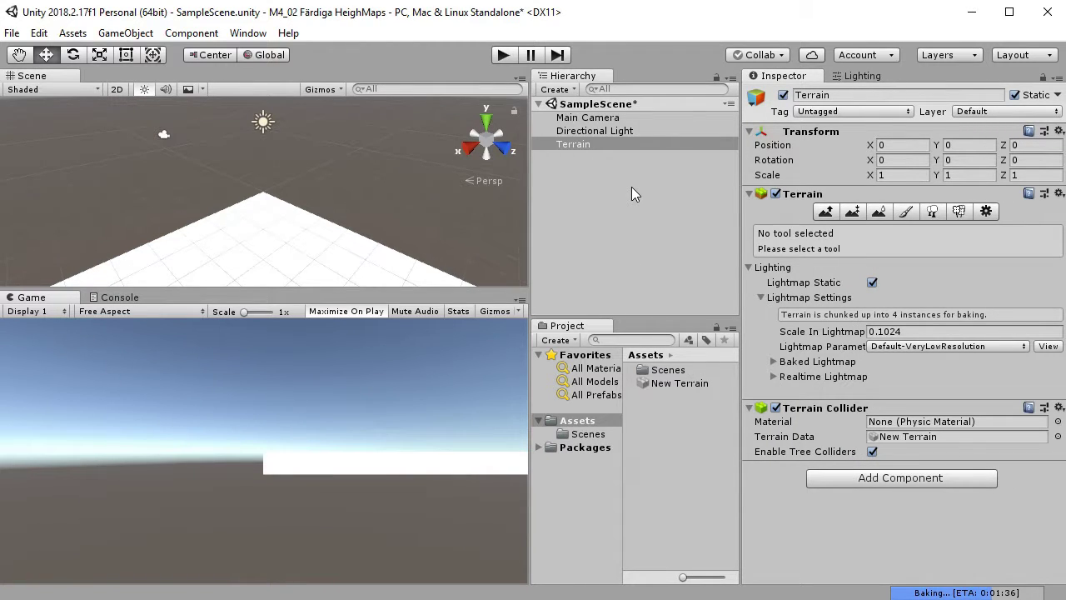
- Raise scattered hills across the terrain using the Raise/Lower Terrain tool with brush size 56 and opacity 25
click(591, 143)
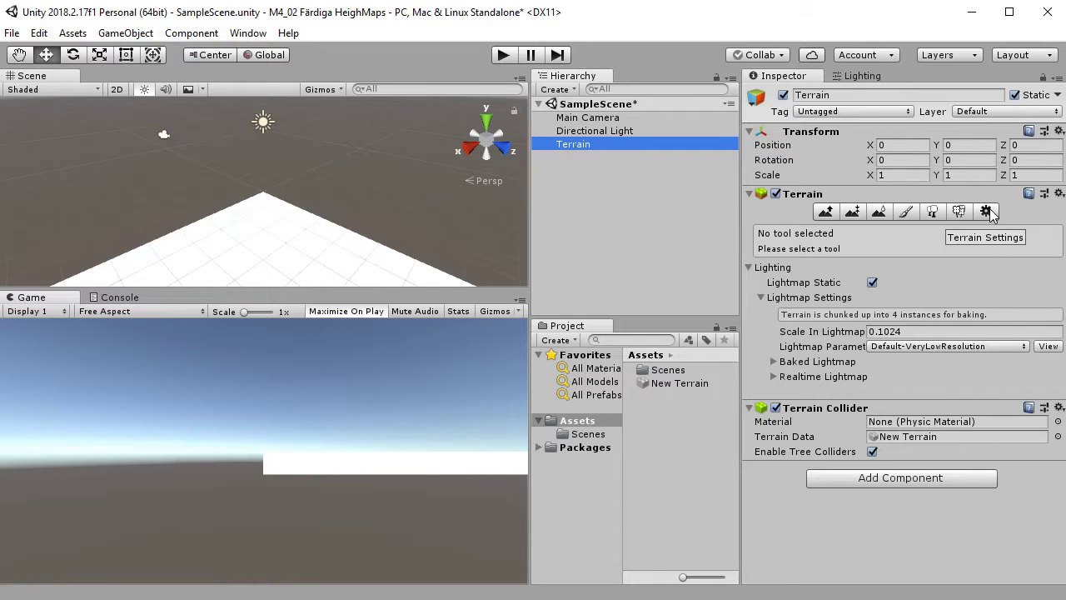
click(825, 213)
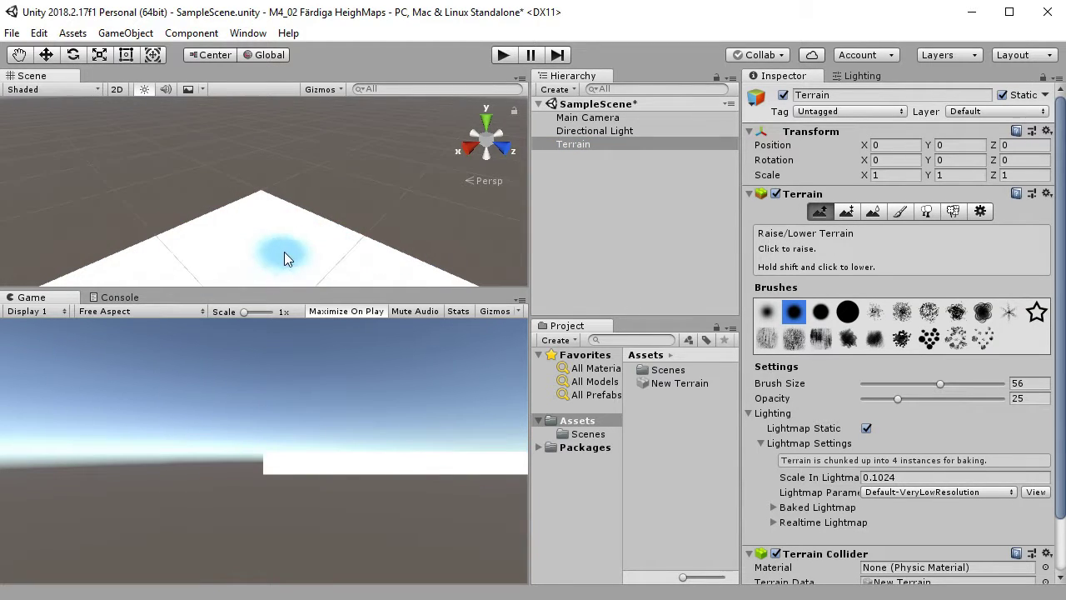
scroll(301, 249, down, 4)
scroll(298, 238, up, 4)
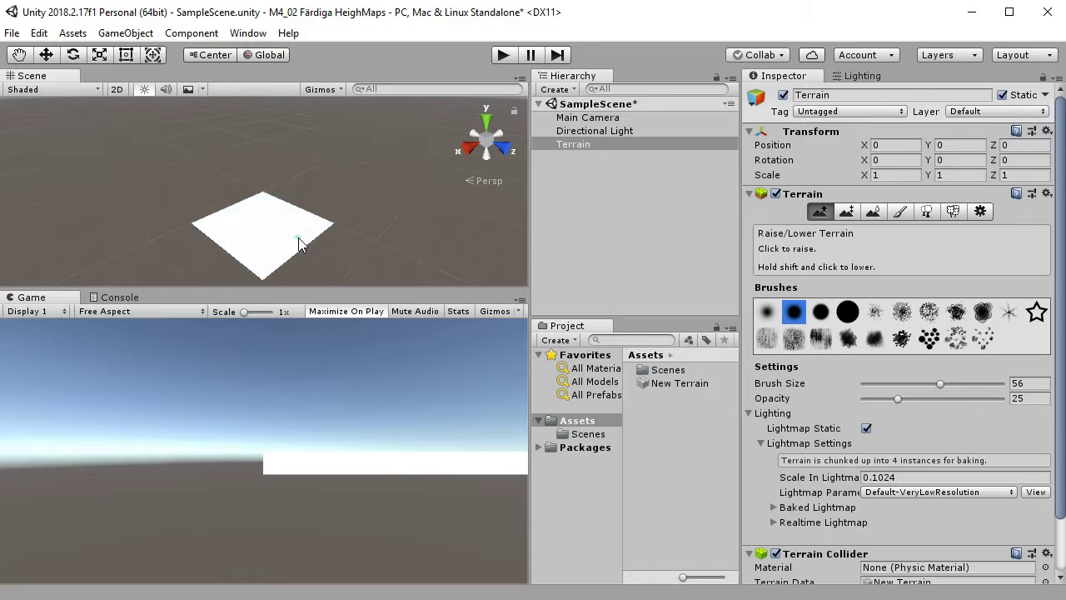
mouse_move(281, 221)
alt+mouse_down()
mouse_move(286, 148)
mouse_move(291, 157)
mouse_move(275, 170)
mouse_move(166, 199)
mouse_move(147, 223)
mouse_move(164, 251)
mouse_move(205, 194)
alt+mouse_up()
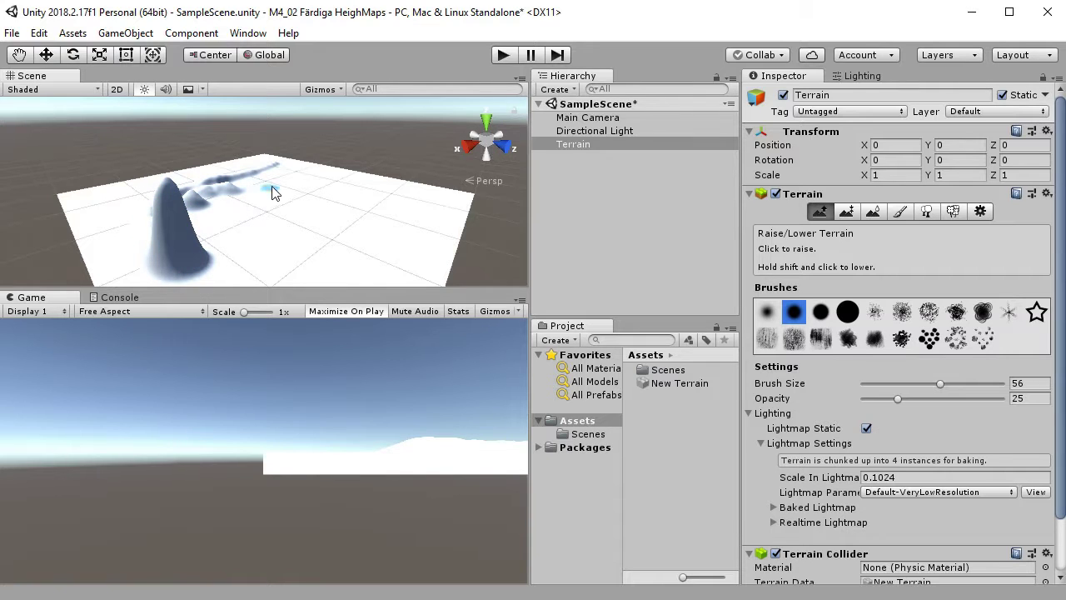
mouse_move(324, 200)
mouse_down()
mouse_move(376, 216)
mouse_move(393, 251)
mouse_move(382, 271)
mouse_move(321, 253)
mouse_move(292, 274)
mouse_move(257, 258)
mouse_move(244, 268)
mouse_move(220, 243)
mouse_move(260, 234)
mouse_move(305, 244)
mouse_move(315, 234)
mouse_move(313, 210)
mouse_move(281, 206)
mouse_up()
mouse_move(71, 203)
mouse_down()
mouse_move(93, 205)
mouse_move(96, 194)
mouse_up()
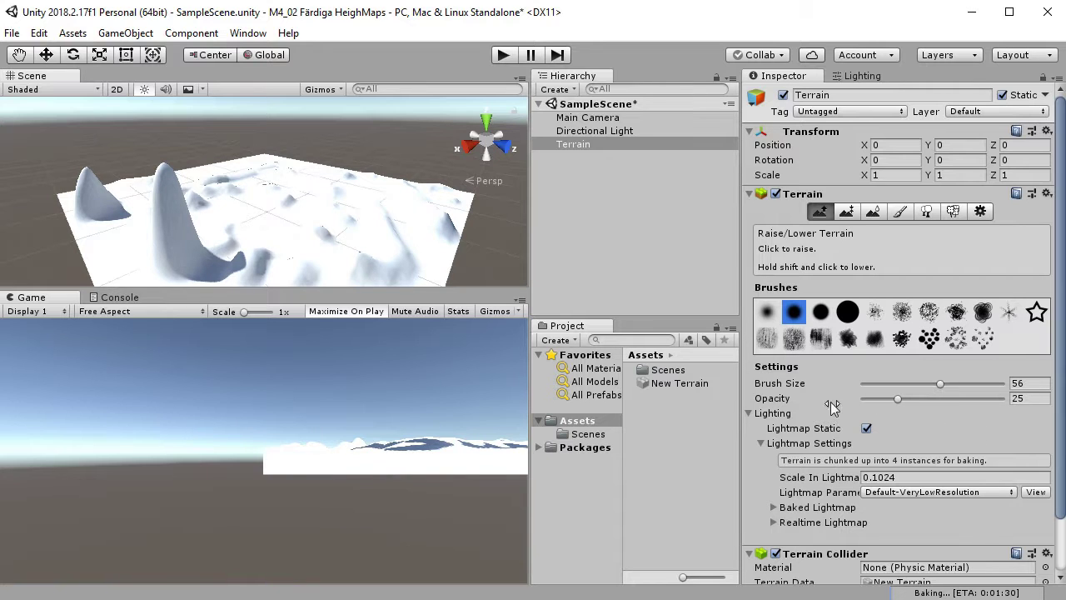
- Raise larger peaks across the terrain using the first soft round brush with brush size 95 and opacity 52
drag(941, 383, 996, 384)
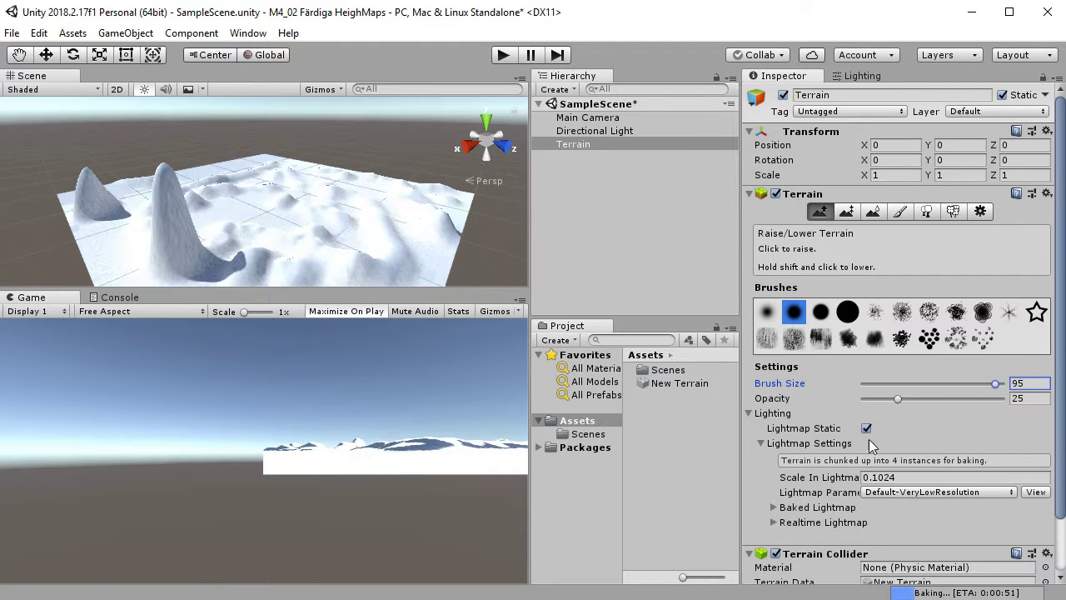
drag(900, 398, 935, 398)
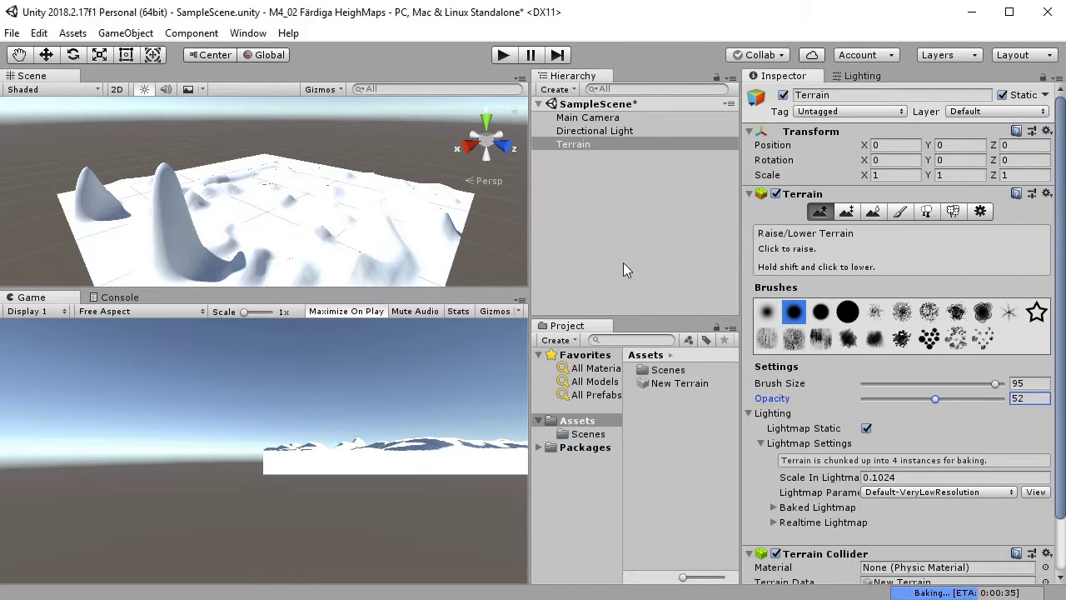
click(765, 312)
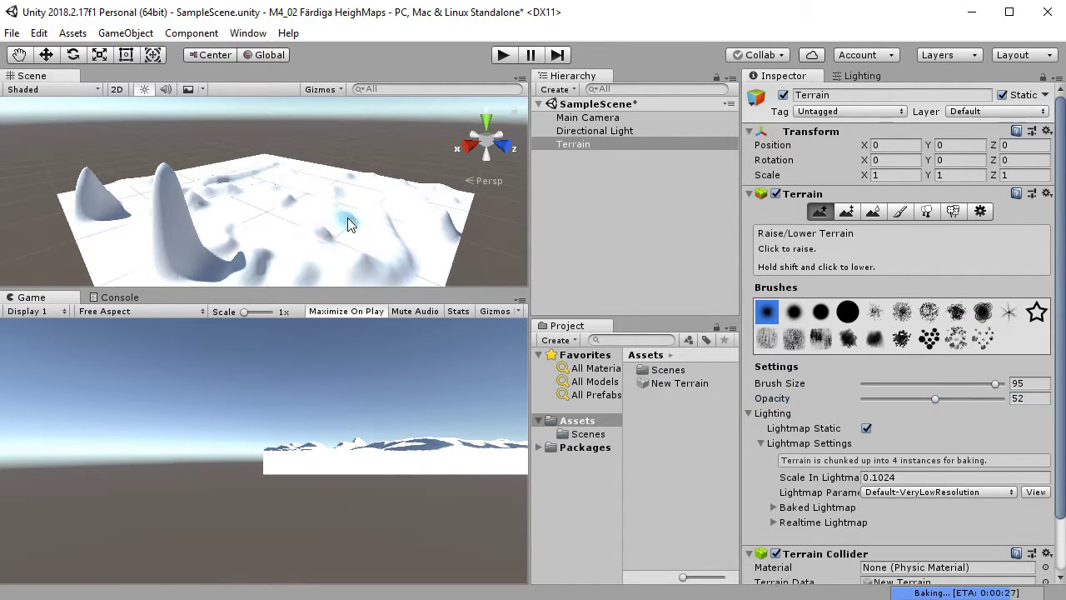
mouse_move(291, 183)
mouse_down()
mouse_move(262, 222)
mouse_move(249, 184)
mouse_move(230, 208)
mouse_move(157, 190)
mouse_move(168, 188)
mouse_move(150, 214)
mouse_move(104, 243)
mouse_move(139, 194)
mouse_move(275, 212)
mouse_move(429, 181)
mouse_move(392, 220)
mouse_move(358, 191)
mouse_move(255, 151)
mouse_move(226, 176)
mouse_move(277, 199)
mouse_move(322, 196)
mouse_move(341, 235)
mouse_move(372, 226)
mouse_move(415, 246)
mouse_move(446, 237)
mouse_move(383, 183)
mouse_up()
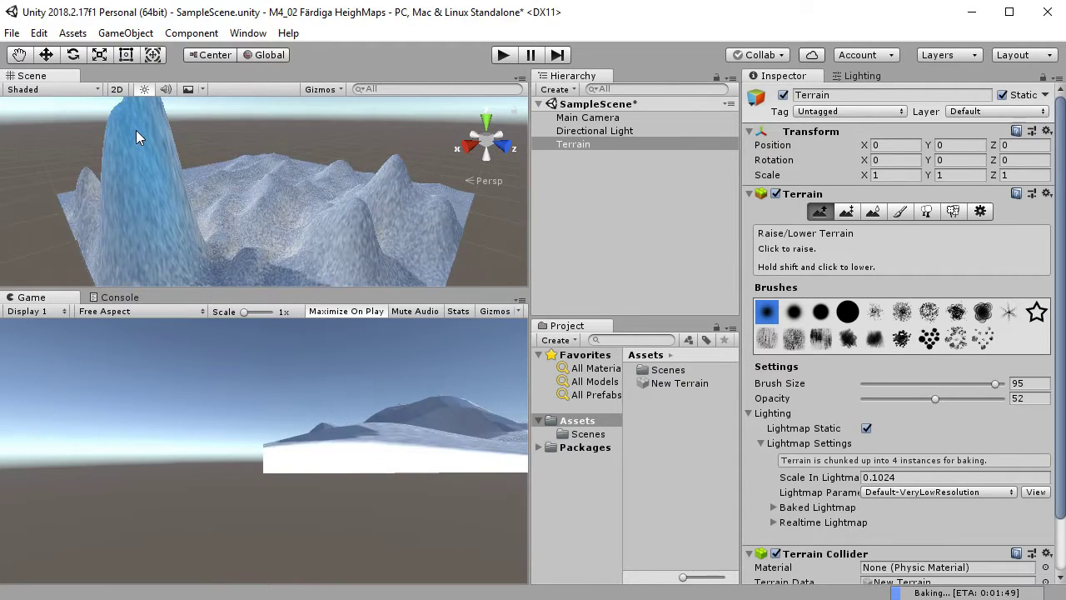
scroll(352, 235, down, 5)
scroll(350, 230, up, 8)
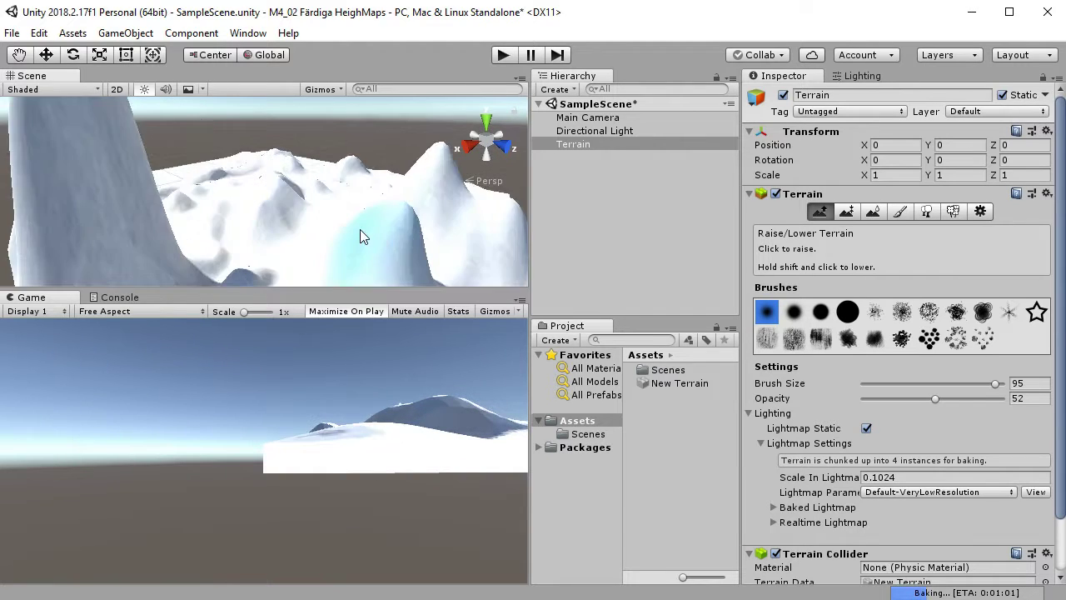
mouse_move(385, 199)
alt+mouse_down()
mouse_move(417, 225)
mouse_move(245, 190)
mouse_move(264, 217)
mouse_move(108, 214)
alt+mouse_up()
click(135, 217)
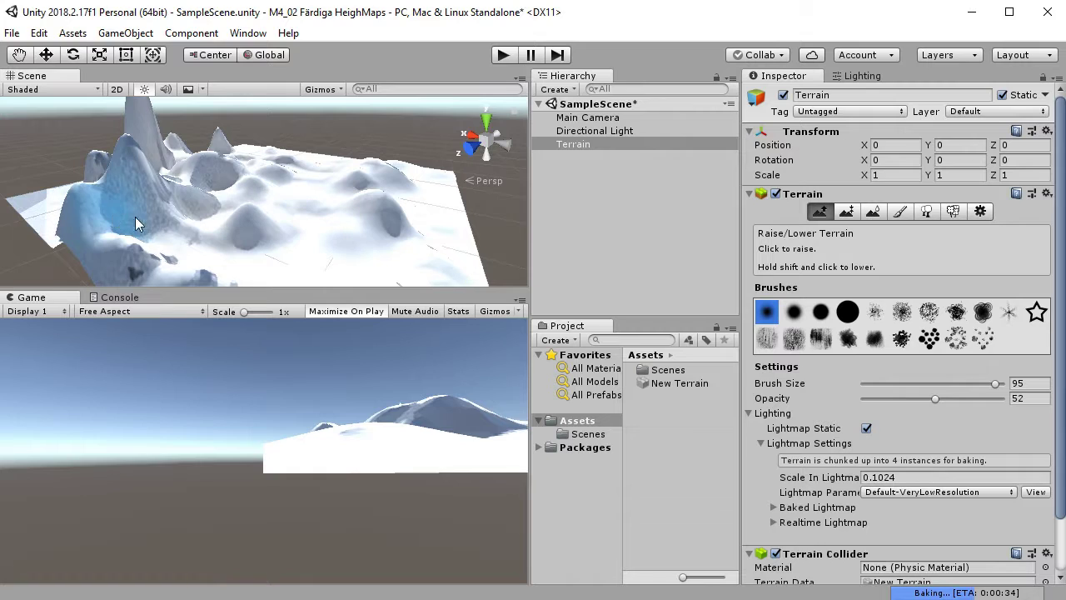
click(135, 217)
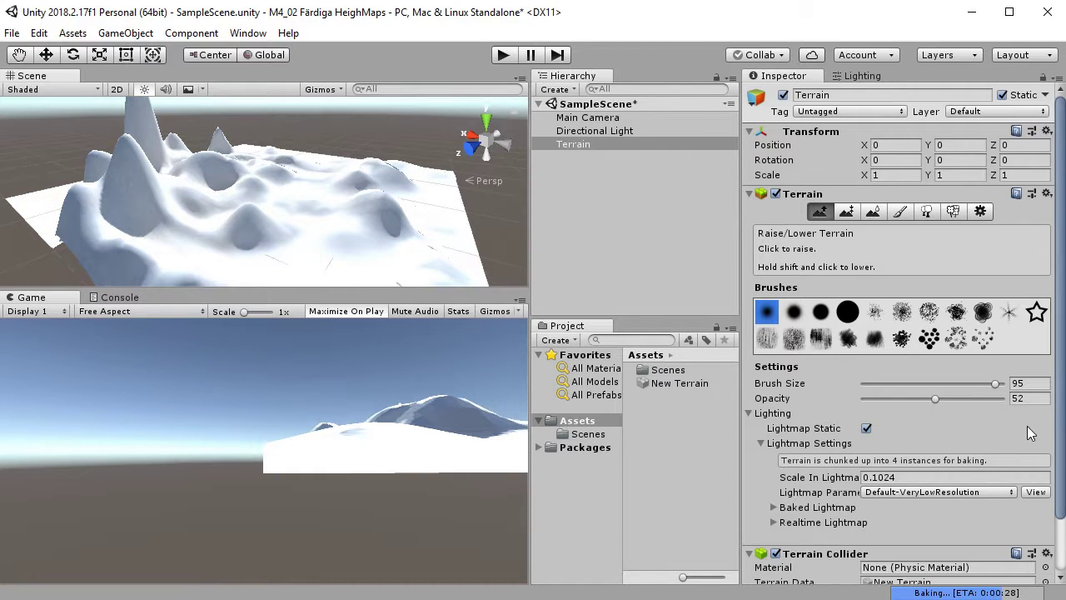
- Export the terrain's heightmap to the desktop as terrain.raw with 16-bit depth and Windows byte order
scroll(1009, 422, down, 3)
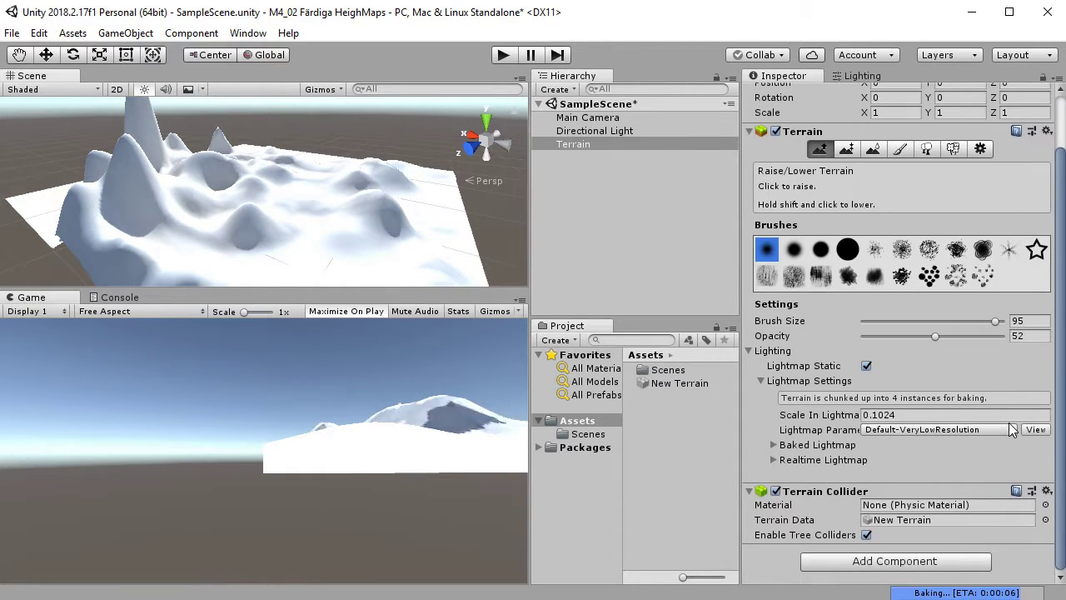
click(982, 150)
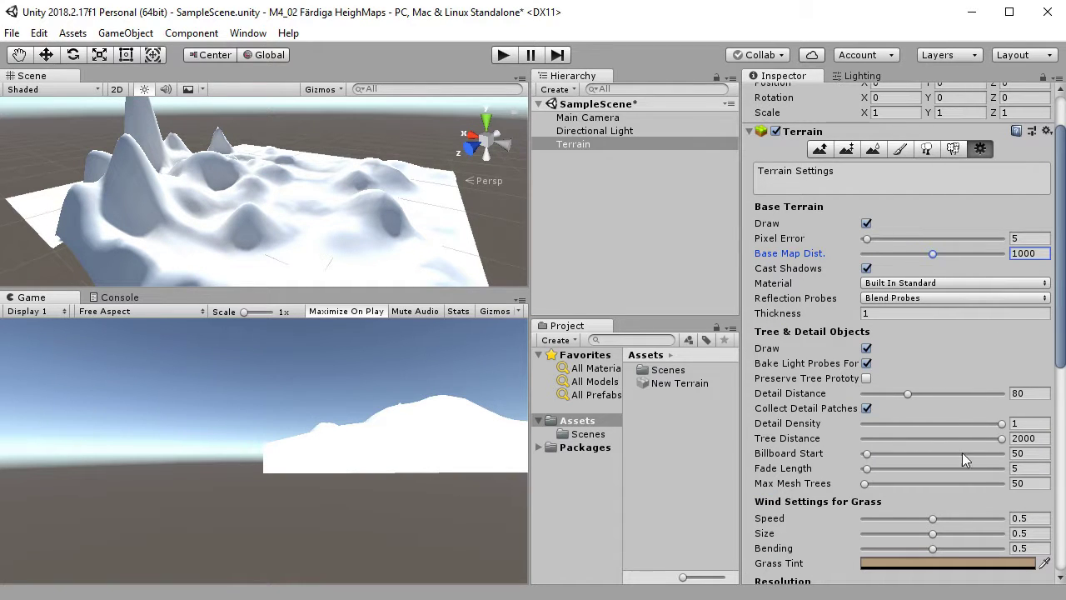
scroll(983, 364, down, 9)
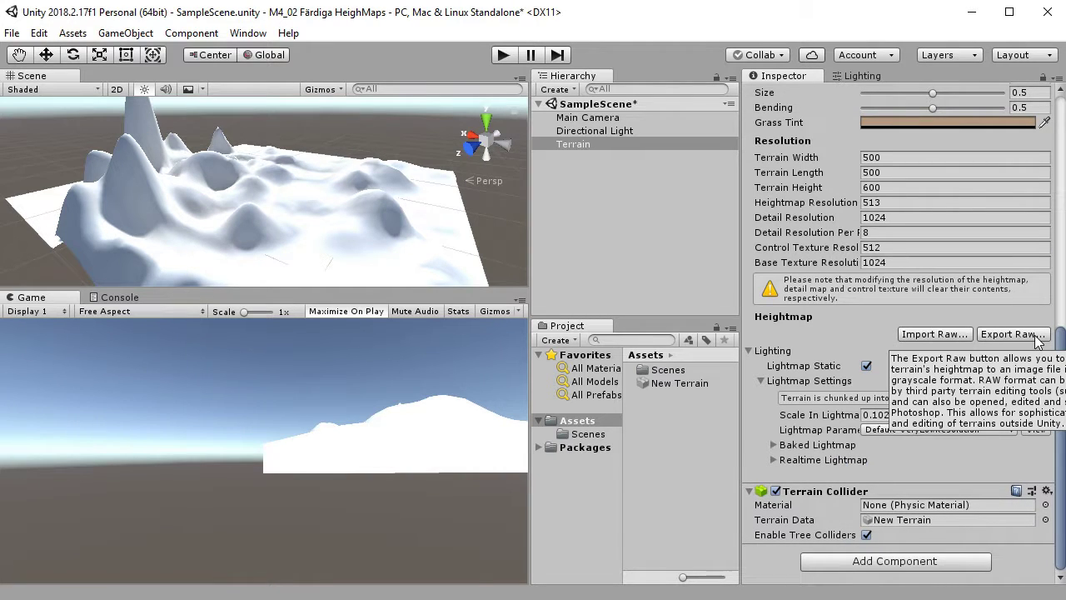
click(1037, 337)
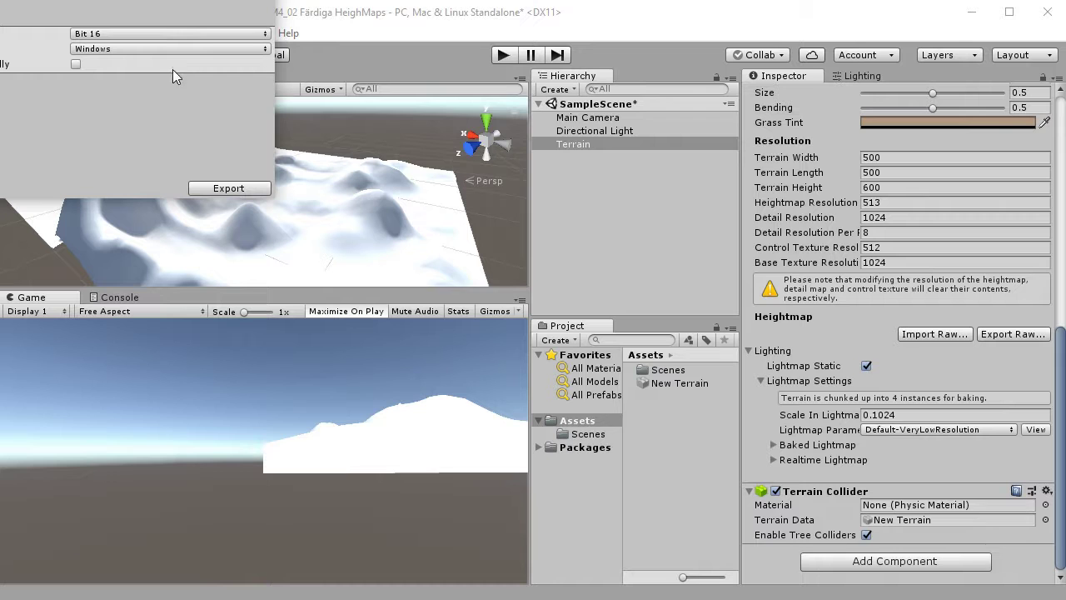
click(240, 188)
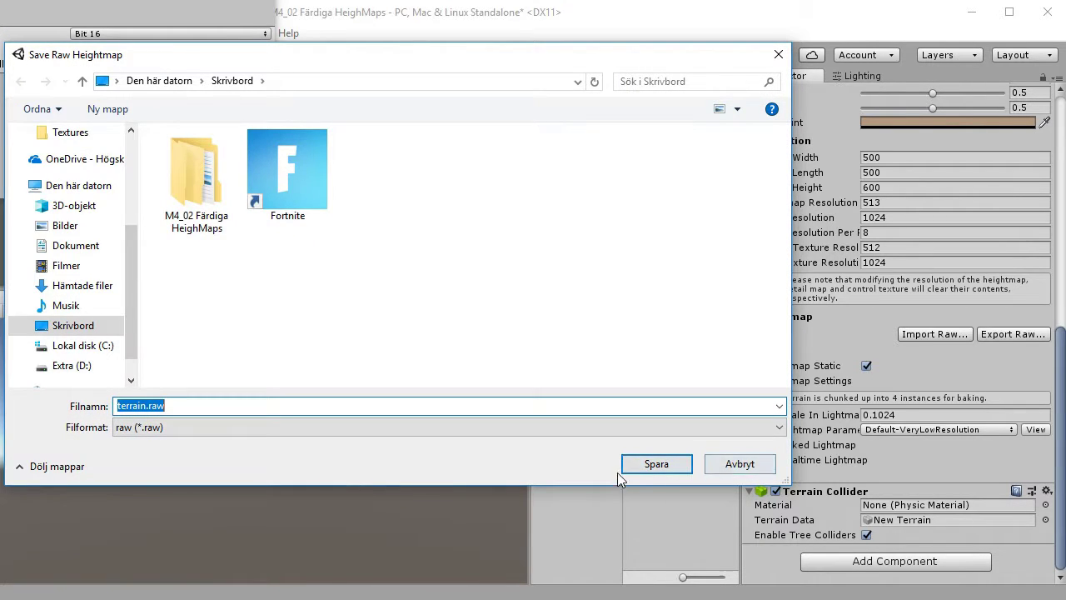
click(683, 464)
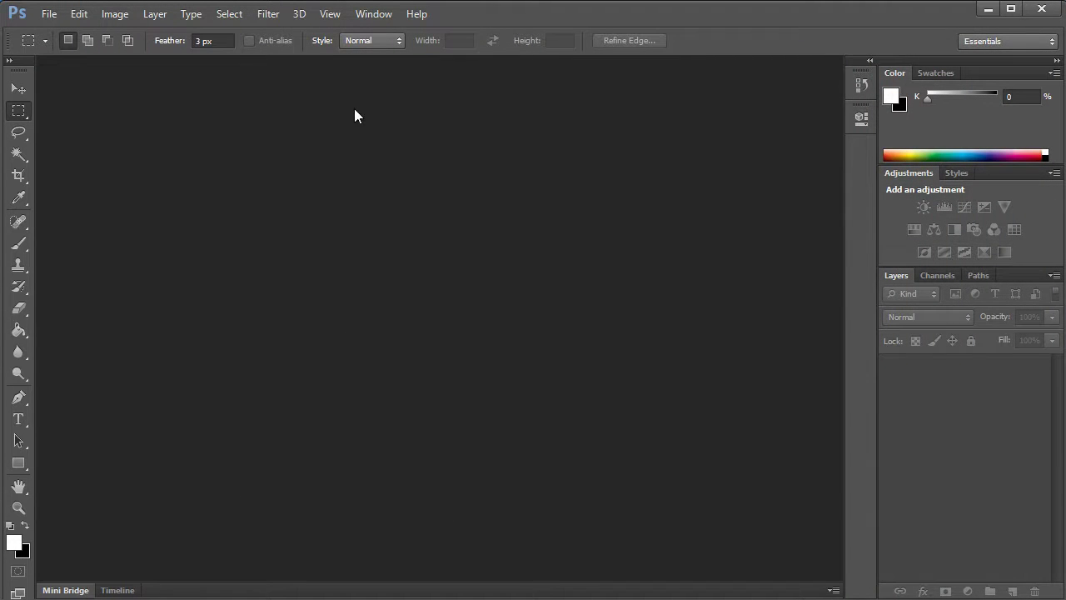
- Open terrain.raw in Photoshop as a 513 by 513 pixel image with 2 interleaved channels at 8 bits
drag(44, 2, 481, 307)
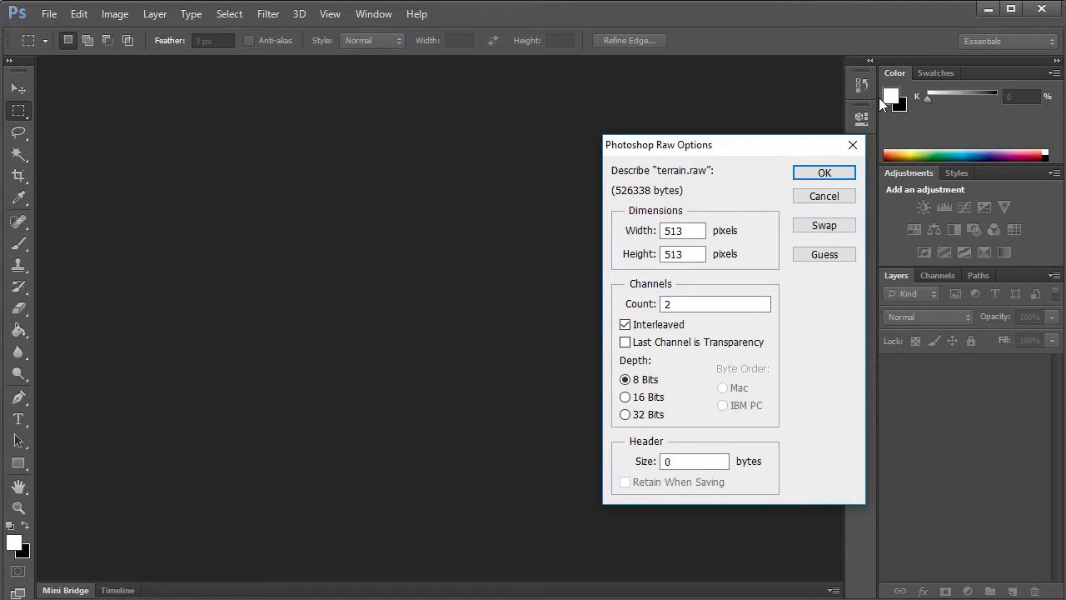
click(824, 173)
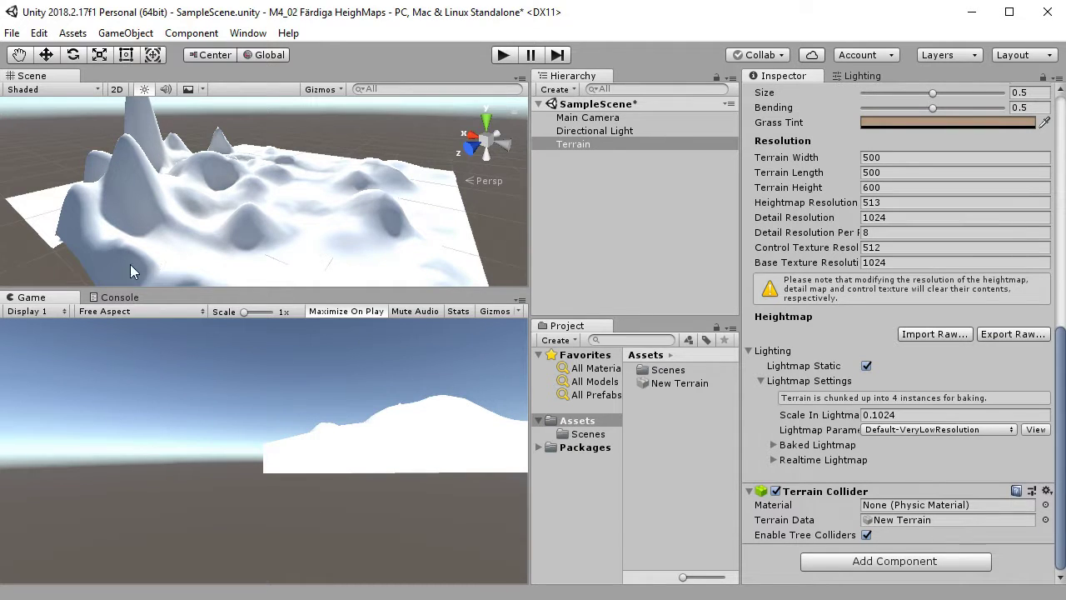
- Switch to Unity and examine the sculpted terrain's tall peaks and hills from different angles in the scene
alt+drag(248, 189, 306, 206)
right_drag(306, 205, 329, 207)
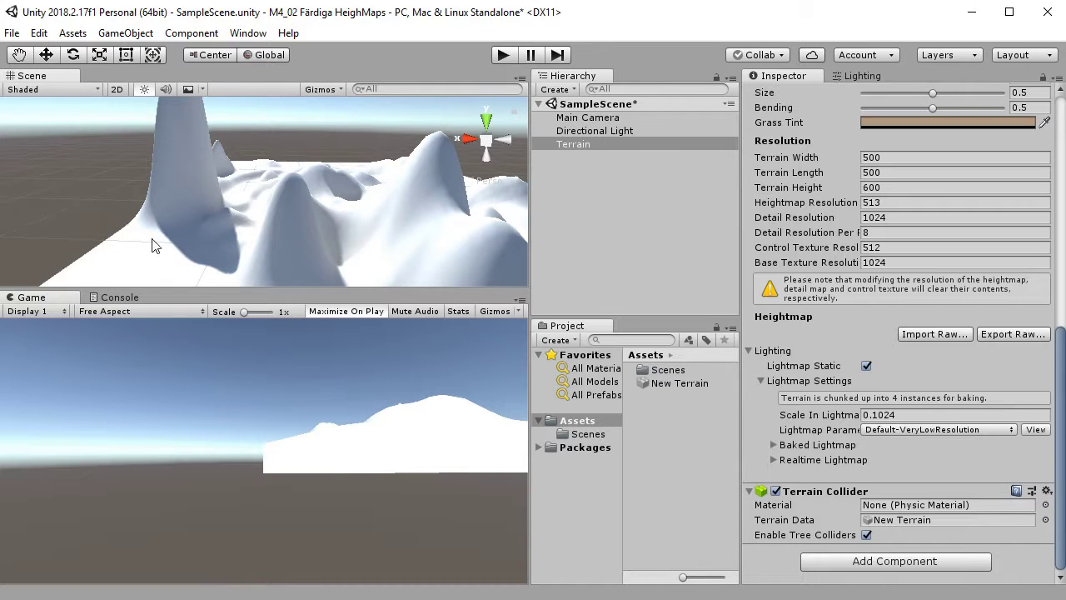
scroll(333, 217, down, 5)
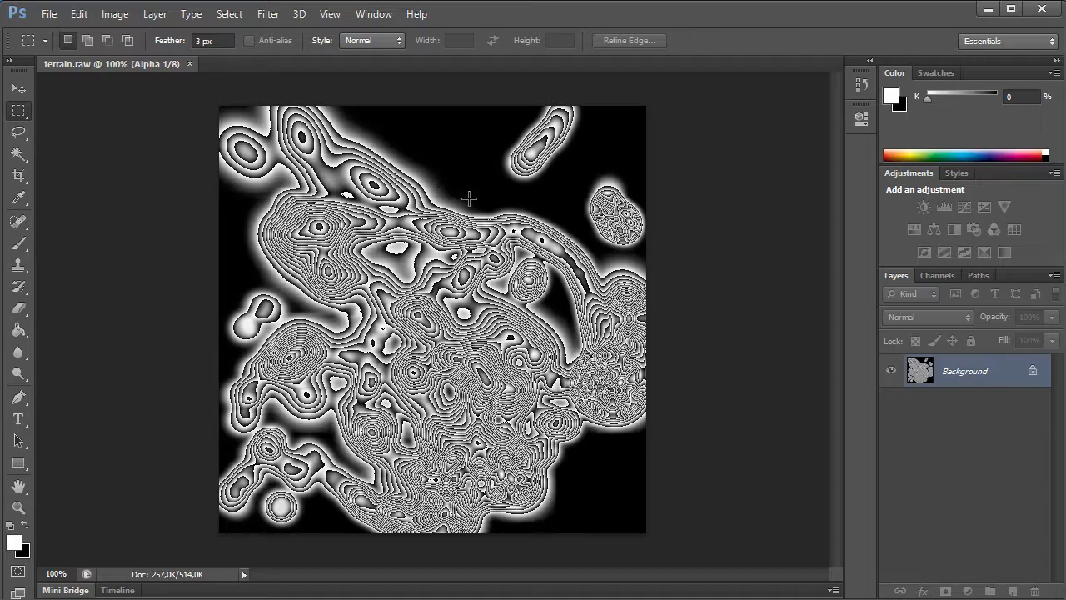
- Examine the contour bands of terrain.raw close up in Photoshop, view the whole image again, and close Photoshop
key(z)
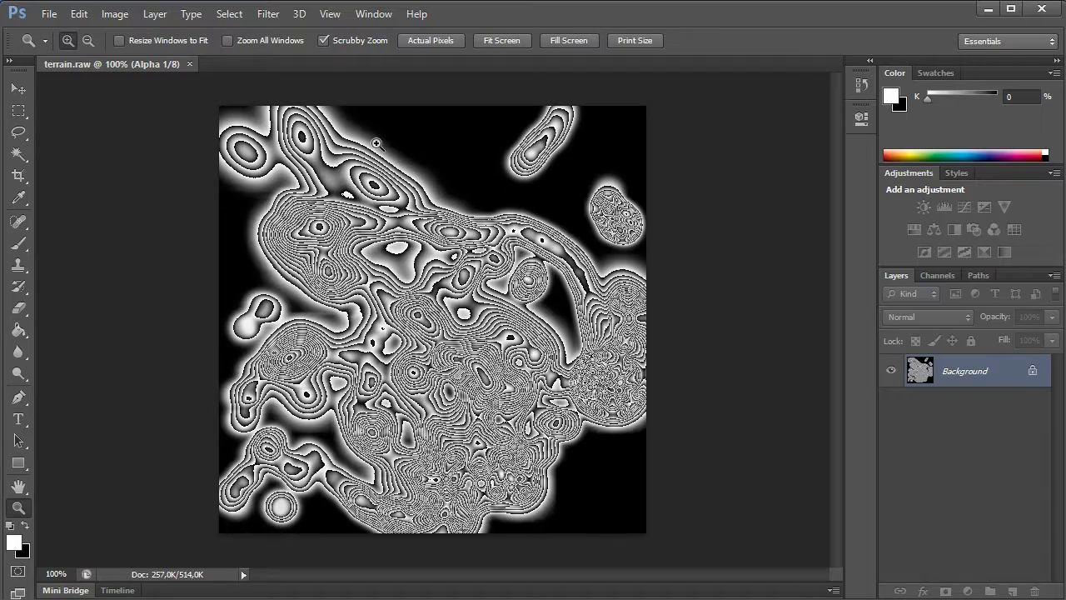
drag(383, 148, 475, 228)
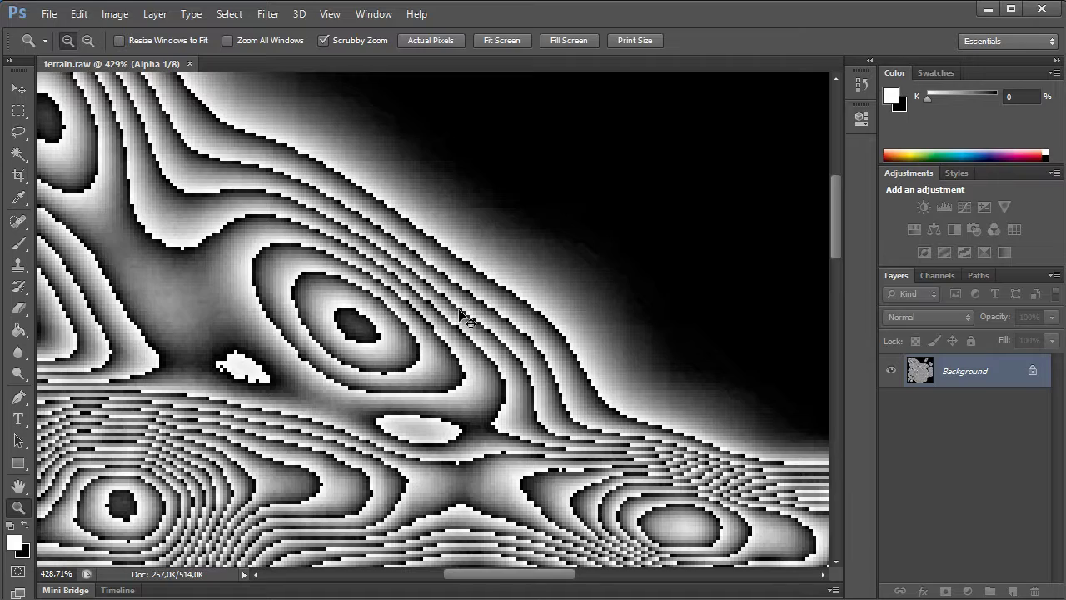
key(ctrl+0)
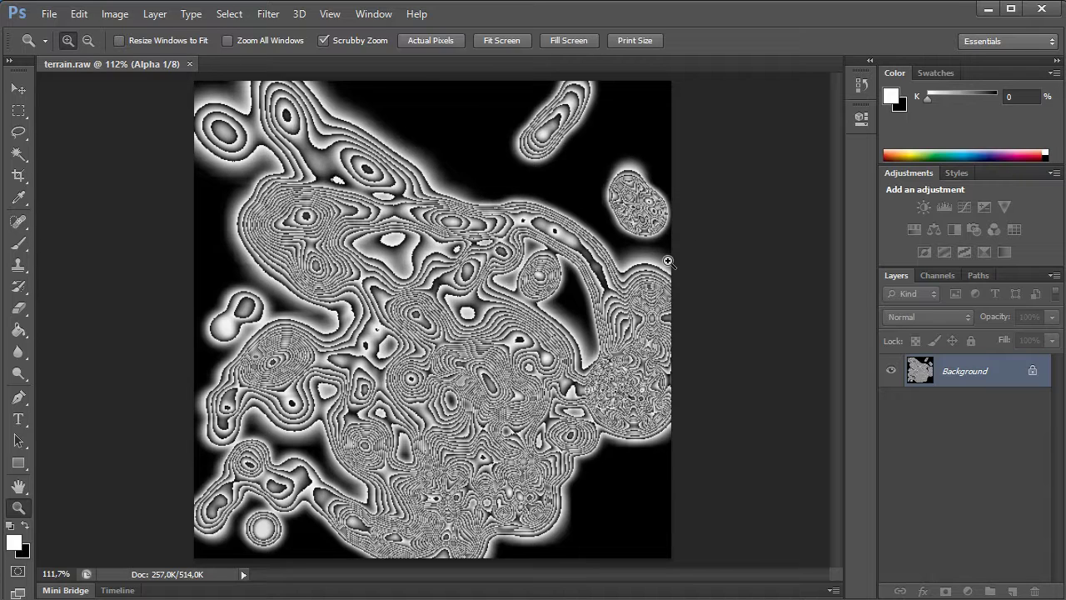
click(1042, 9)
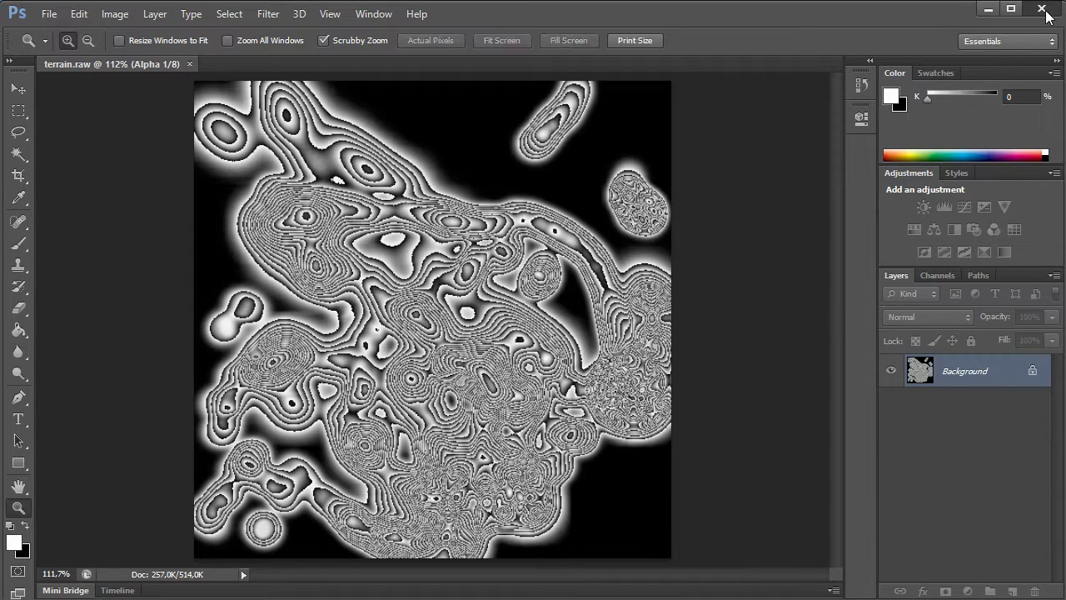
click(807, 291)
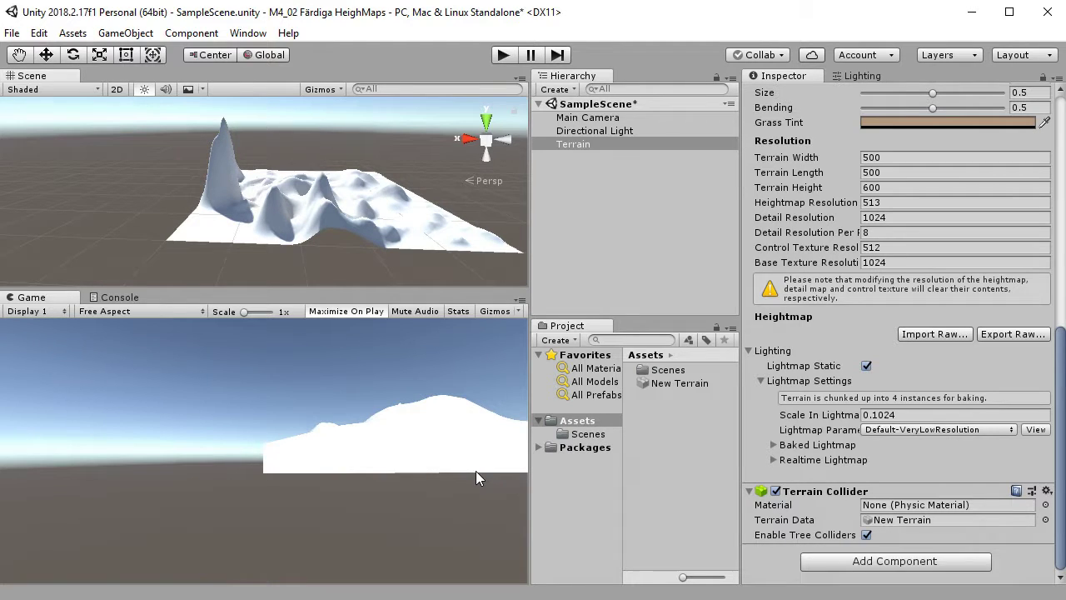
- Switch to the web browser and run a DuckDuckGo image search for "raw heightmaps"
key(alt+Tab)
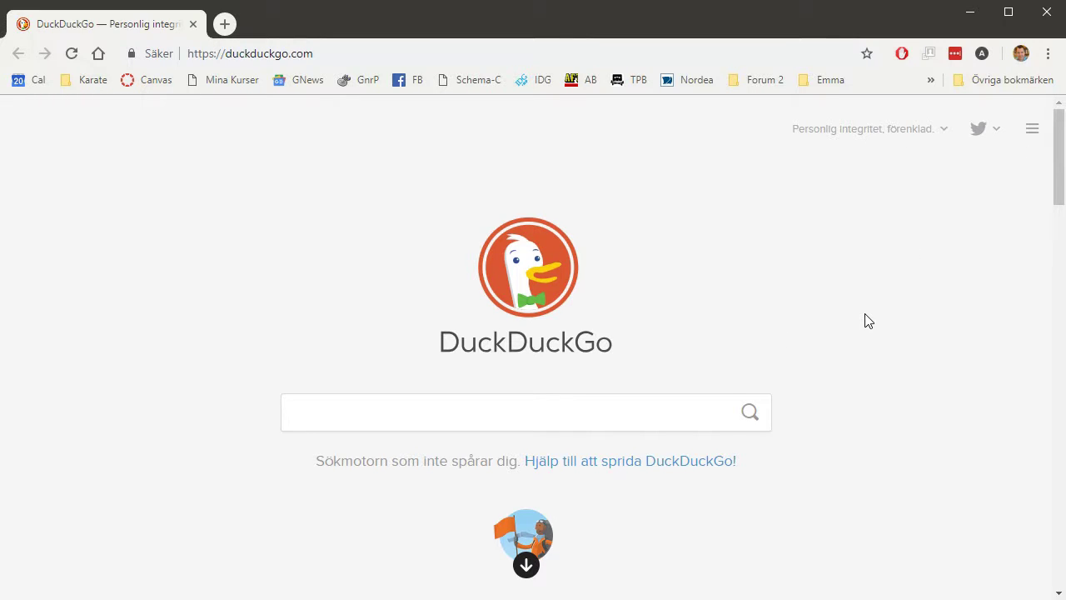
click(378, 417)
text(raw h)
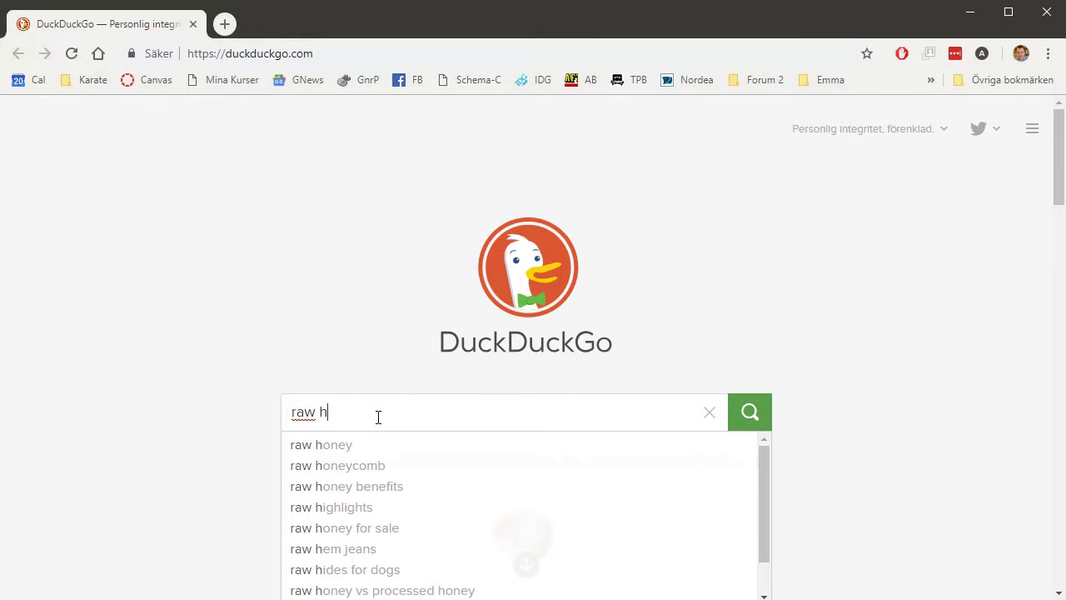
text(eight)
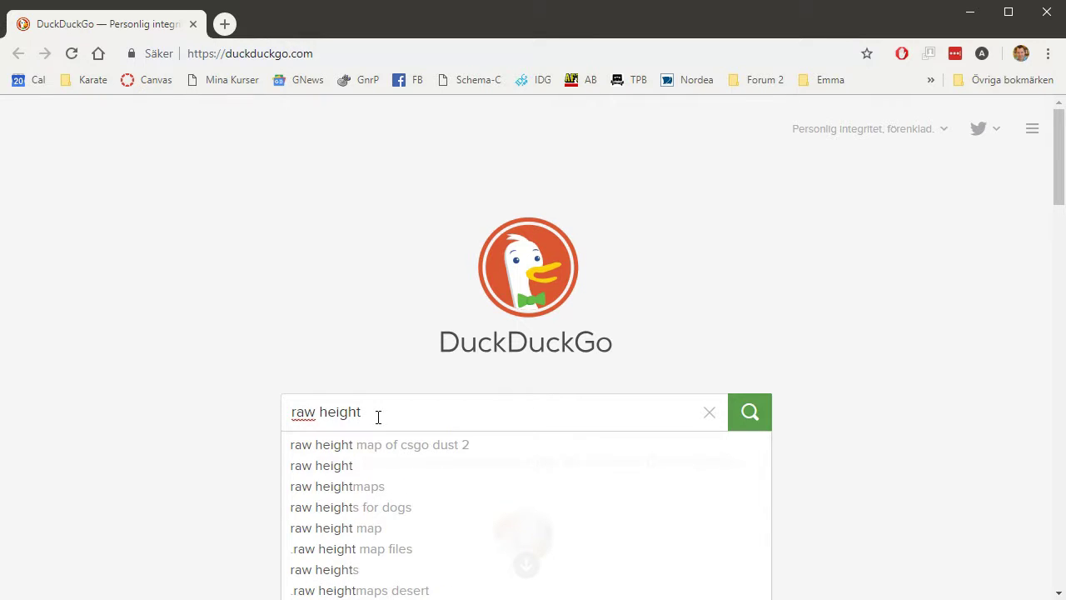
text(maps)
key(Return)
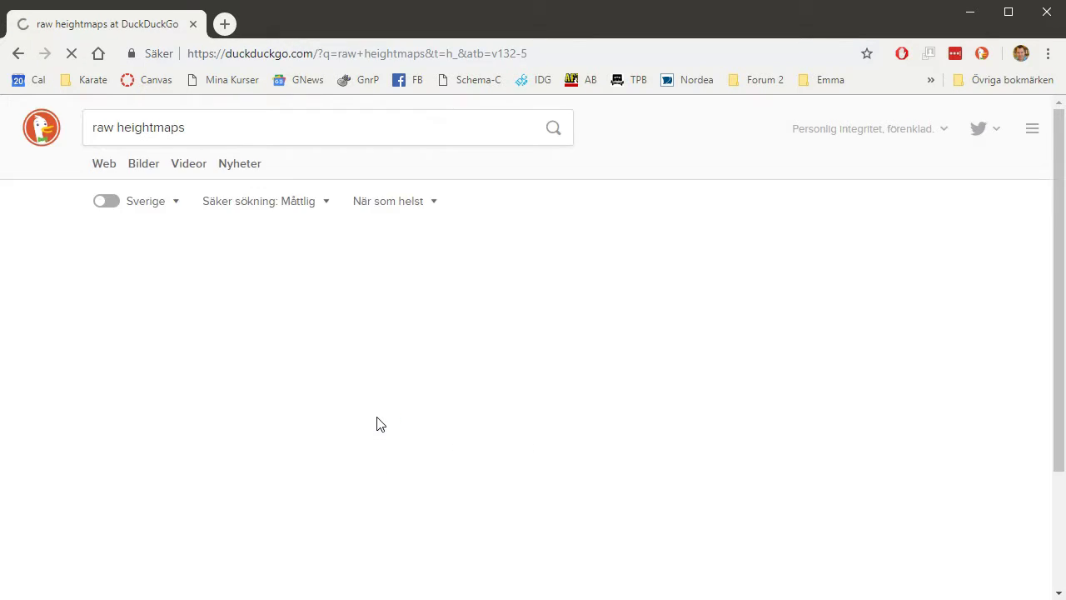
click(138, 169)
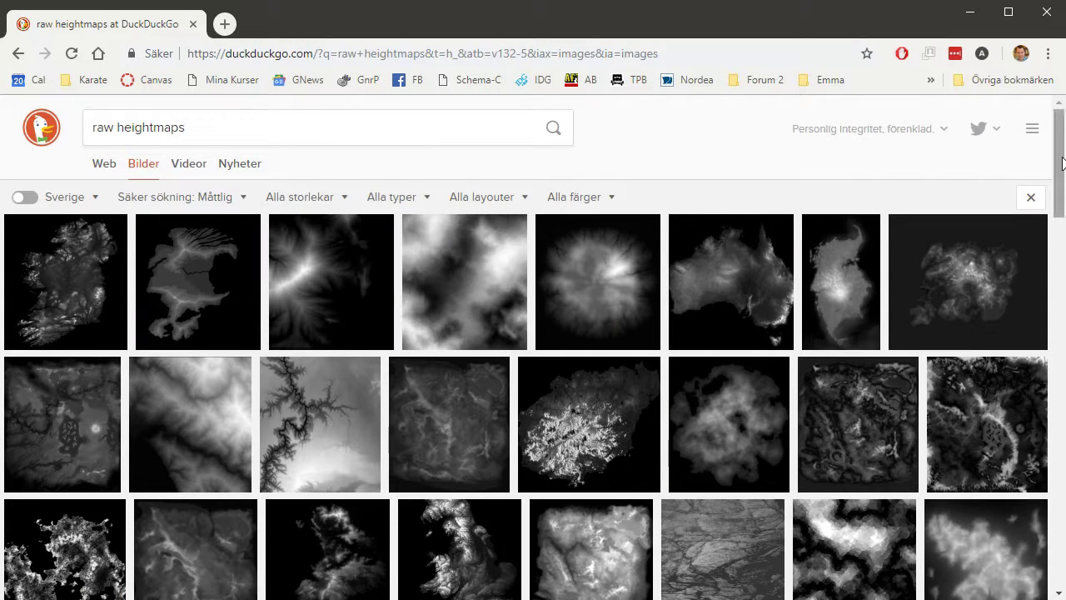
- Browse the heightmap images, open the full-size grandcan.gif file of the branching canyon, and close its tab
scroll(533, 349, down, 1)
scroll(1064, 176, down, 1)
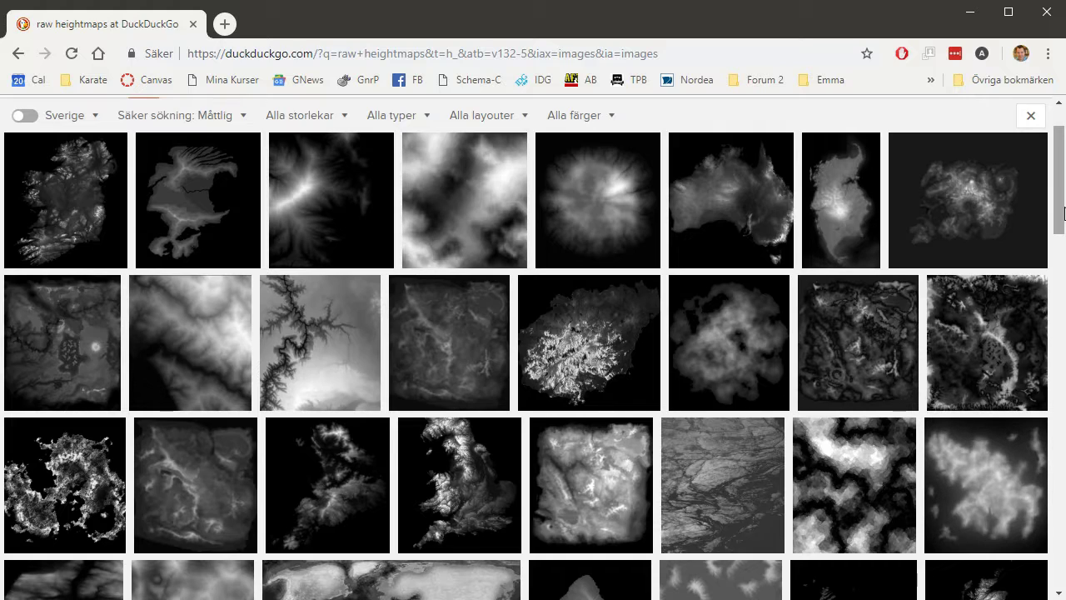
mouse_move(971, 357)
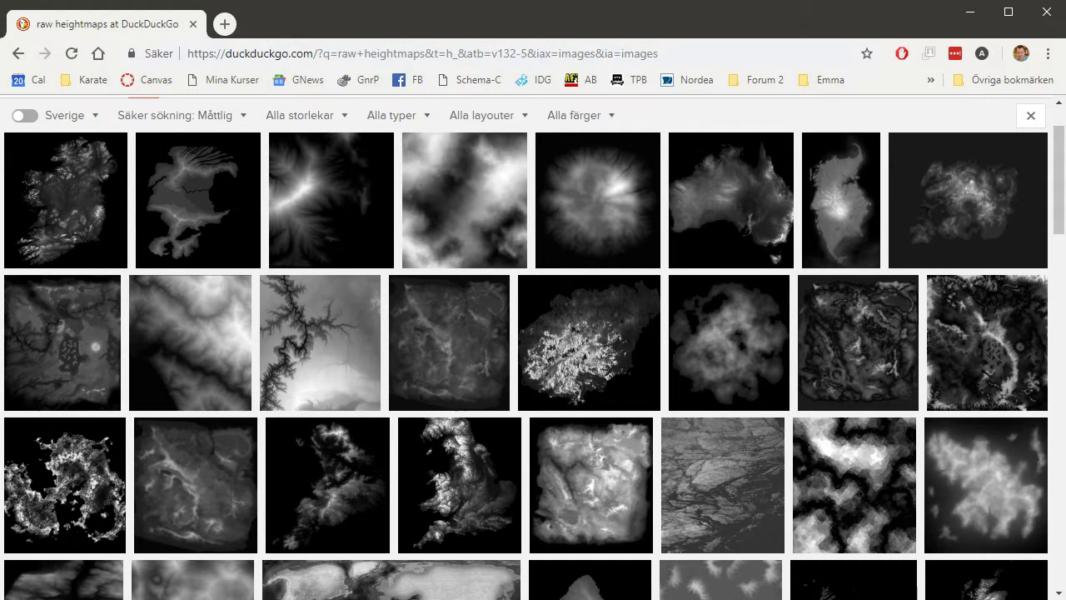
scroll(1059, 200, down, 2)
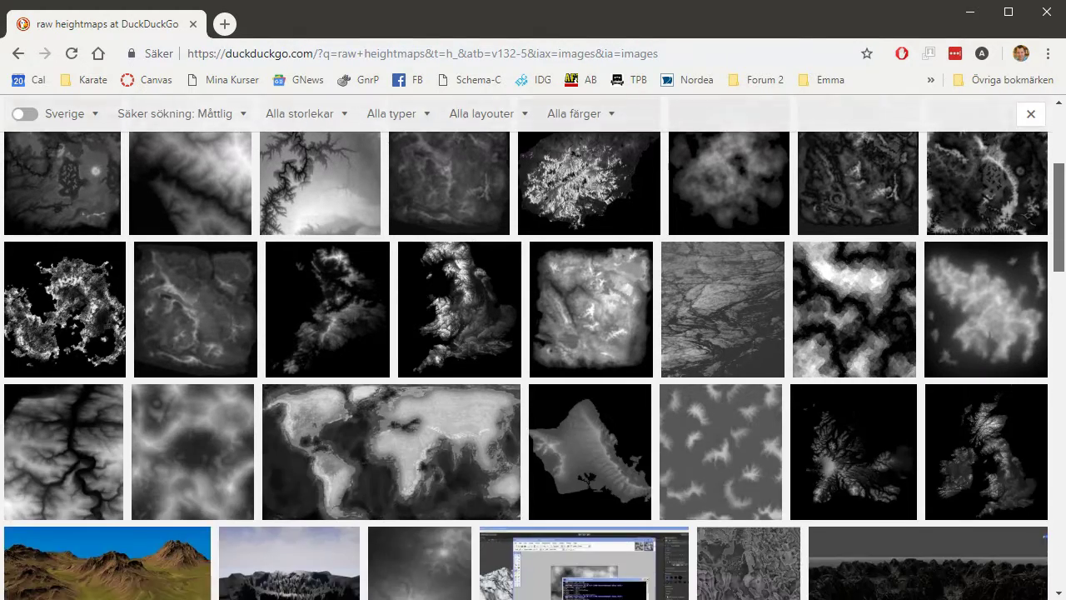
scroll(1059, 200, down, 2)
scroll(1060, 200, up, 5)
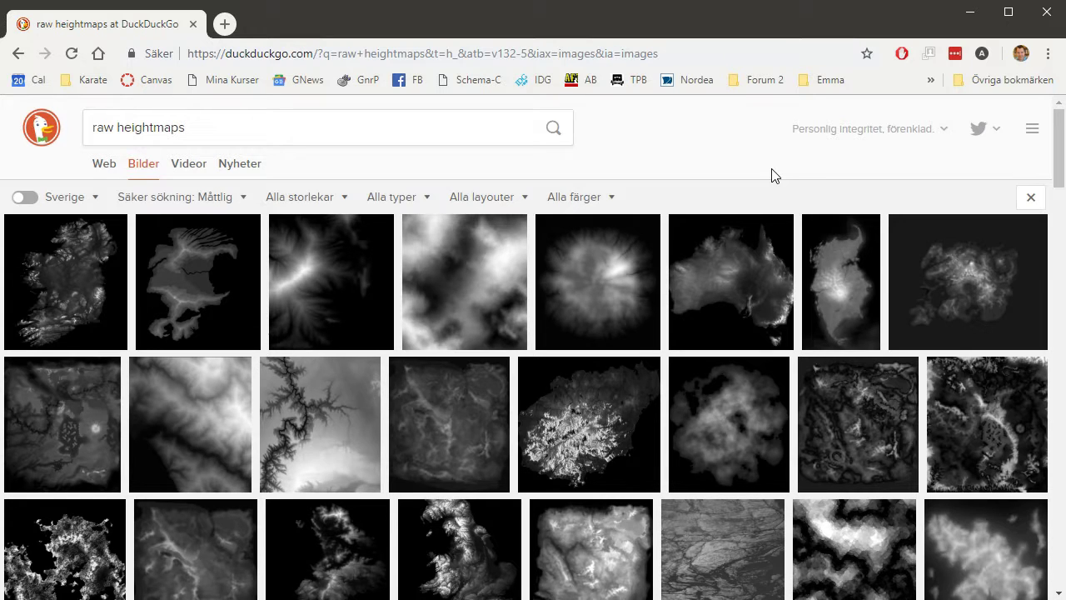
click(347, 445)
click(743, 505)
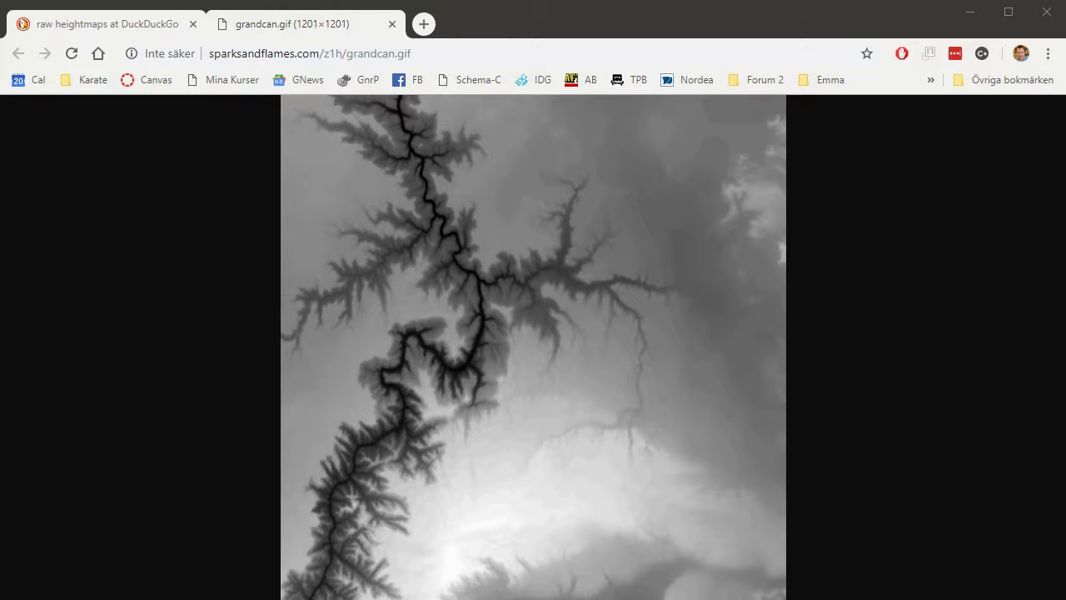
click(238, 19)
click(392, 25)
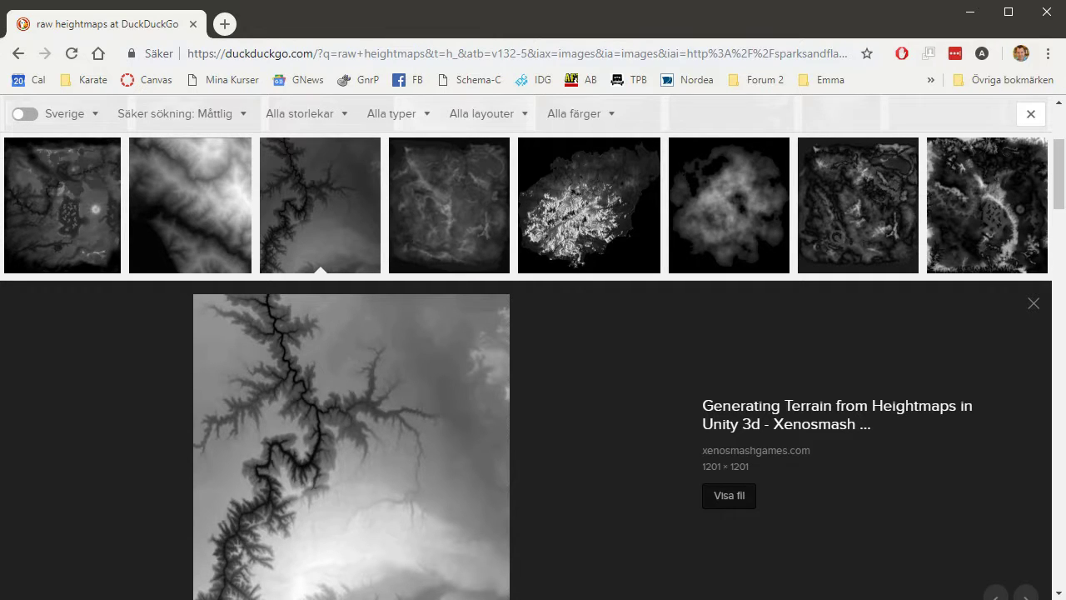
- Switch to GIMP and scale the grandcan image to 1024 × 1024 px
key(alt+Tab)
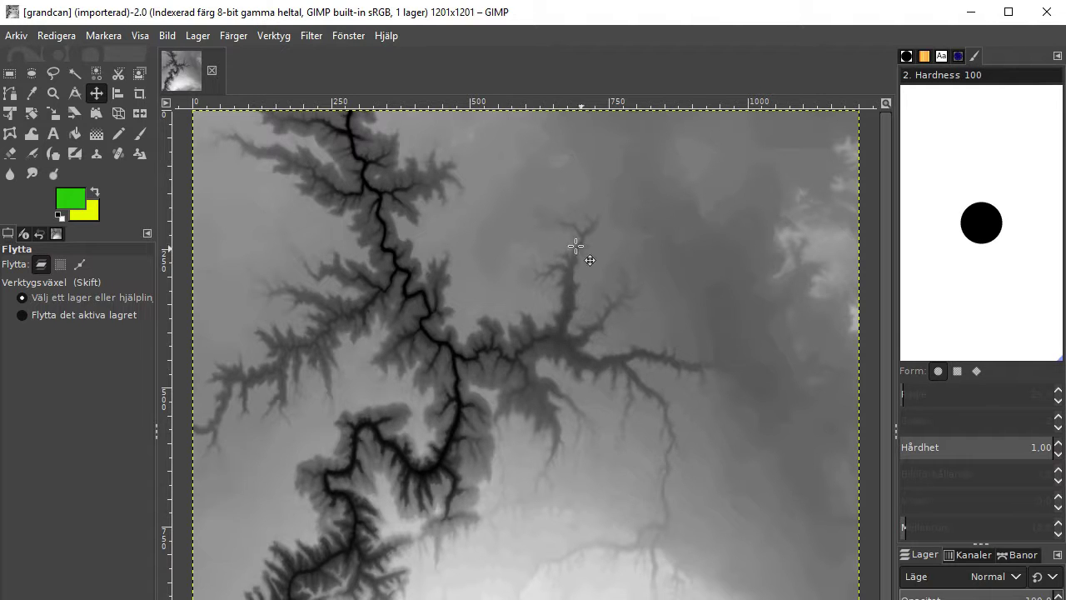
right_click(520, 226)
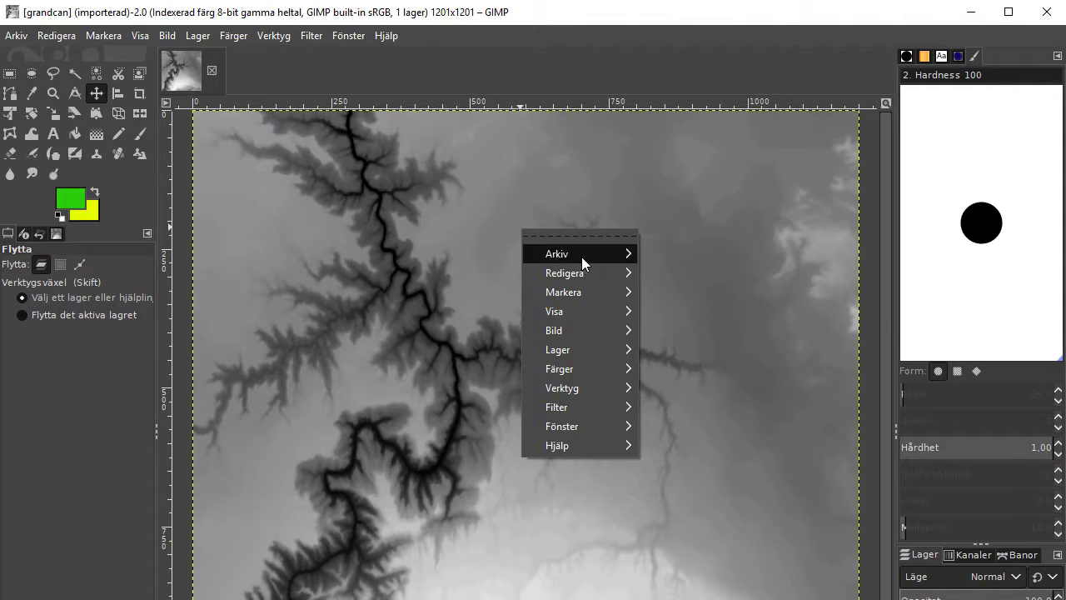
mouse_move(603, 333)
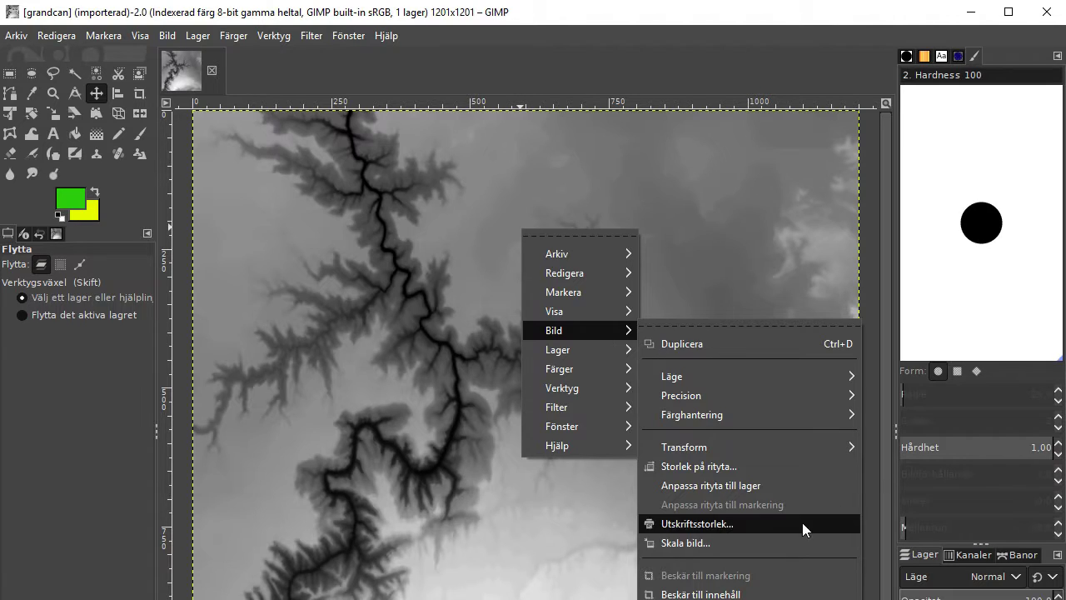
click(751, 540)
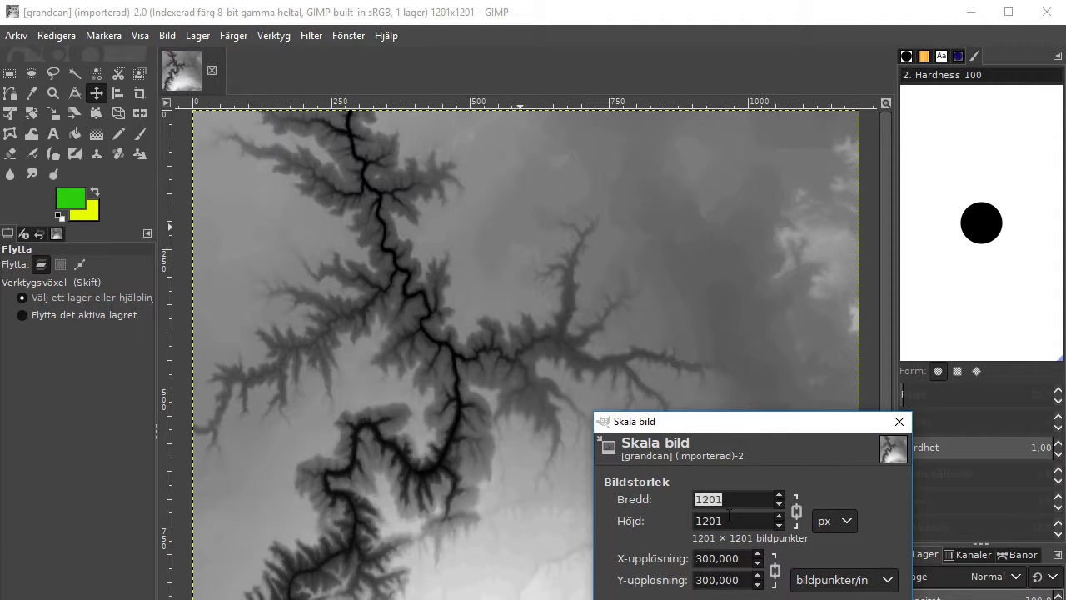
text(1024)
drag(755, 424, 585, 119)
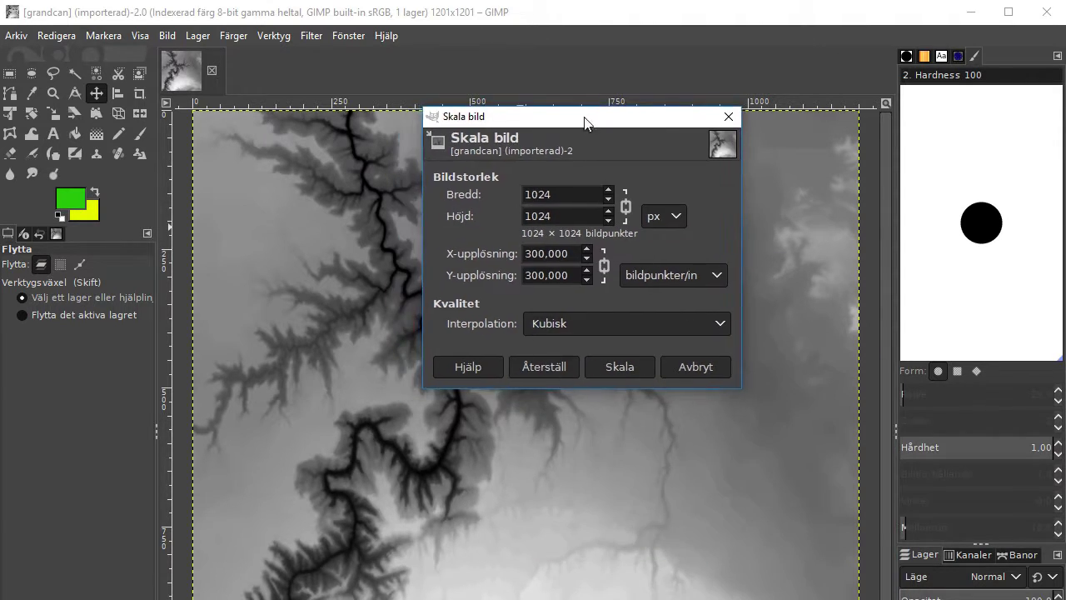
click(621, 368)
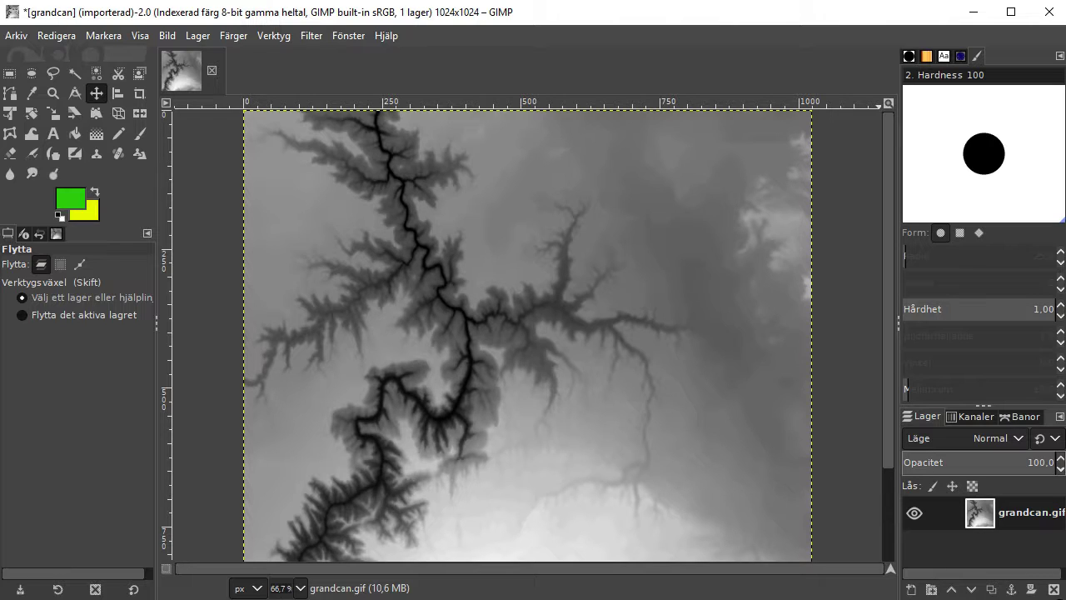
- Convert the grandcan image from indexed color to grayscale mode
click(80, 264)
ctrl+scroll(500, 274, down, 1)
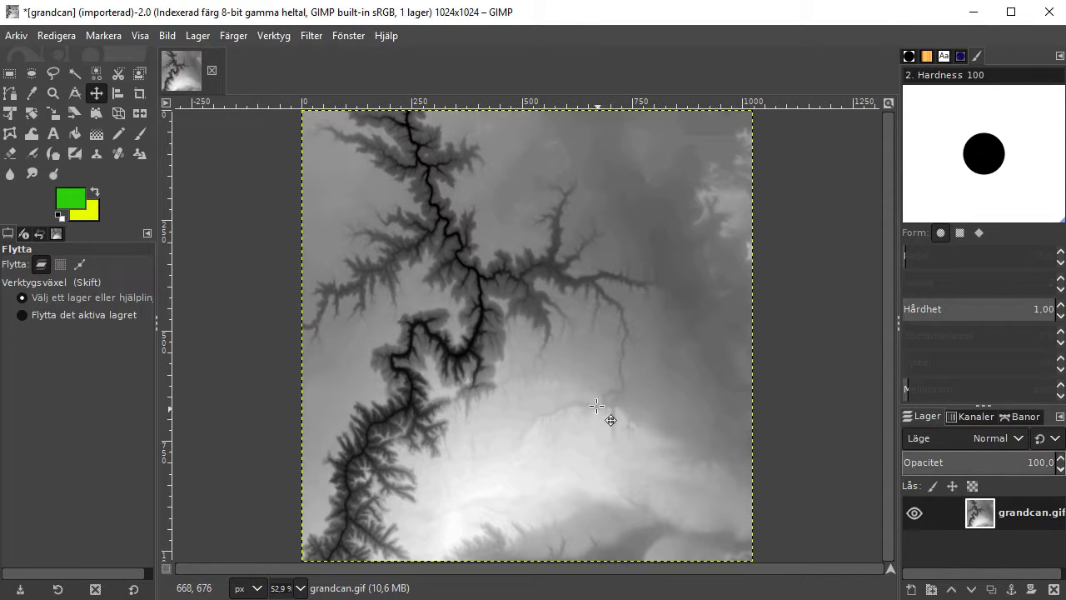
right_click(426, 165)
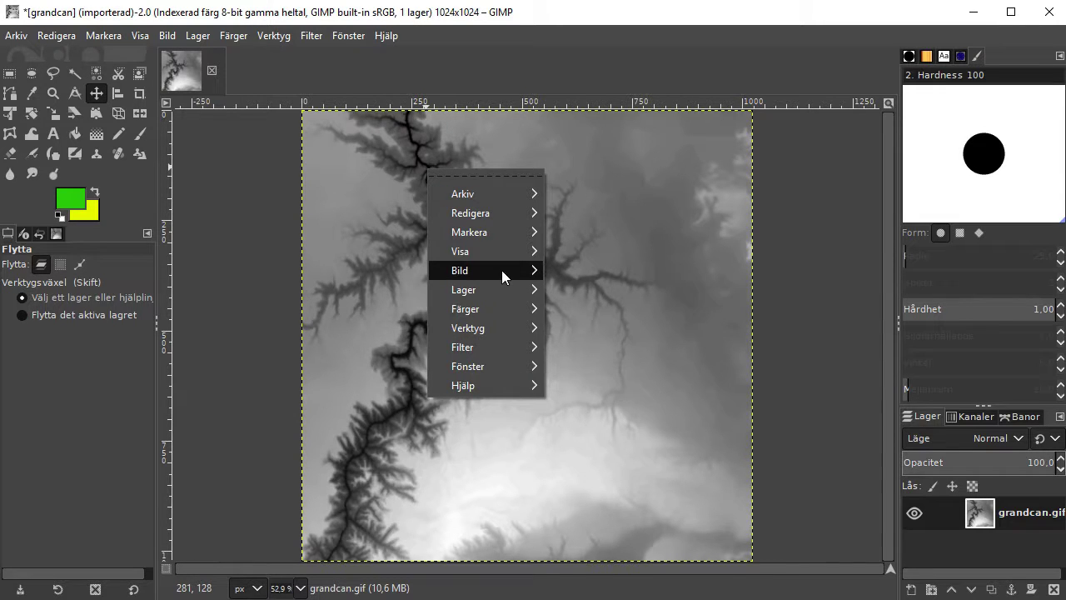
mouse_move(501, 269)
mouse_move(618, 315)
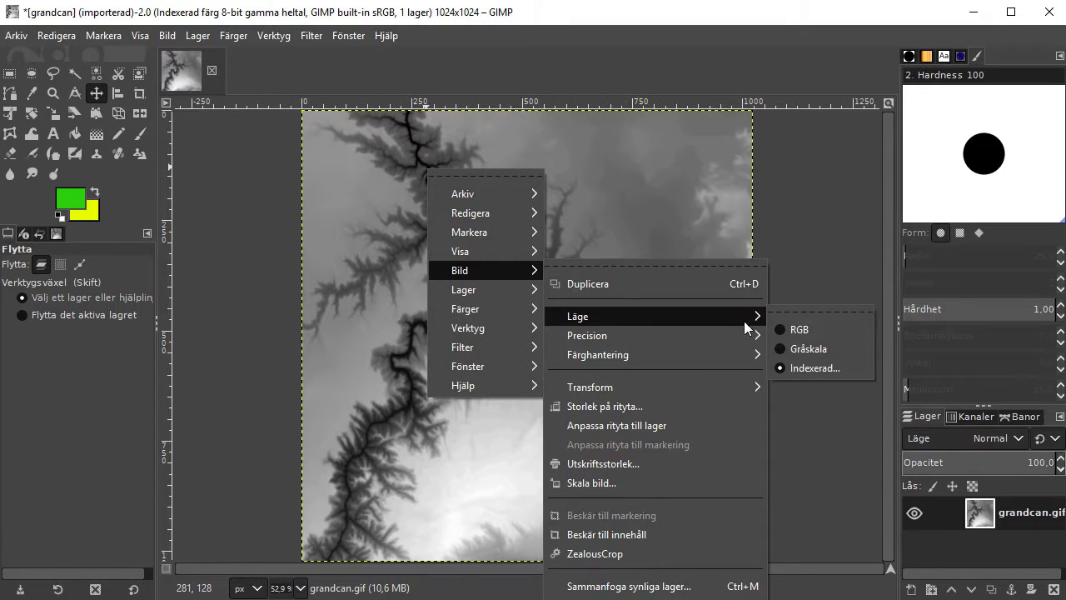
click(826, 344)
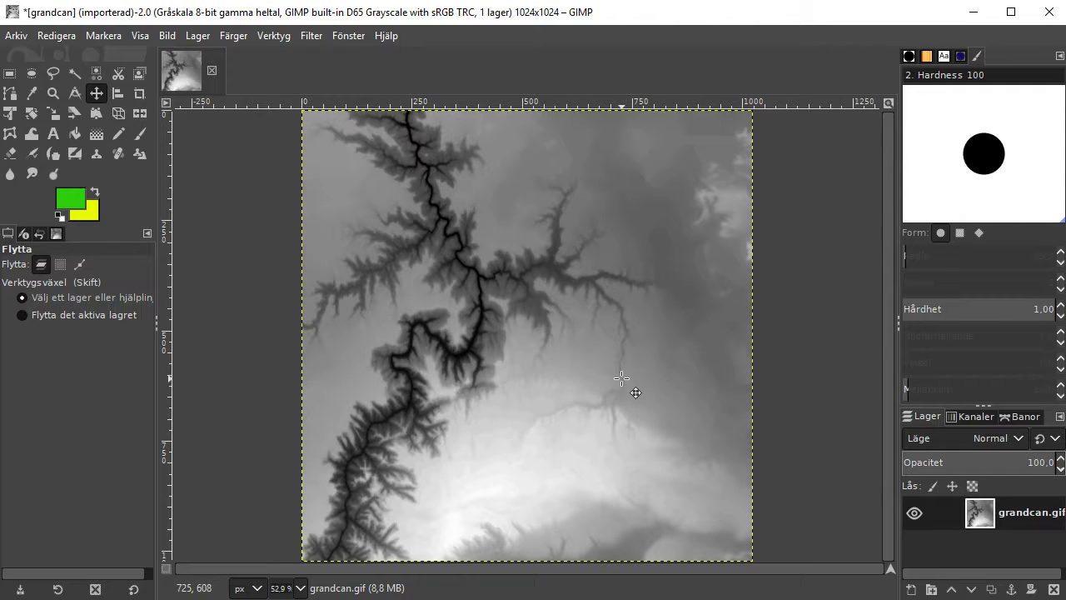
- Apply a slight Gaussian blur to the grandcan heightmap, with the linked X and Y sizes one increment above 0.00
right_click(511, 180)
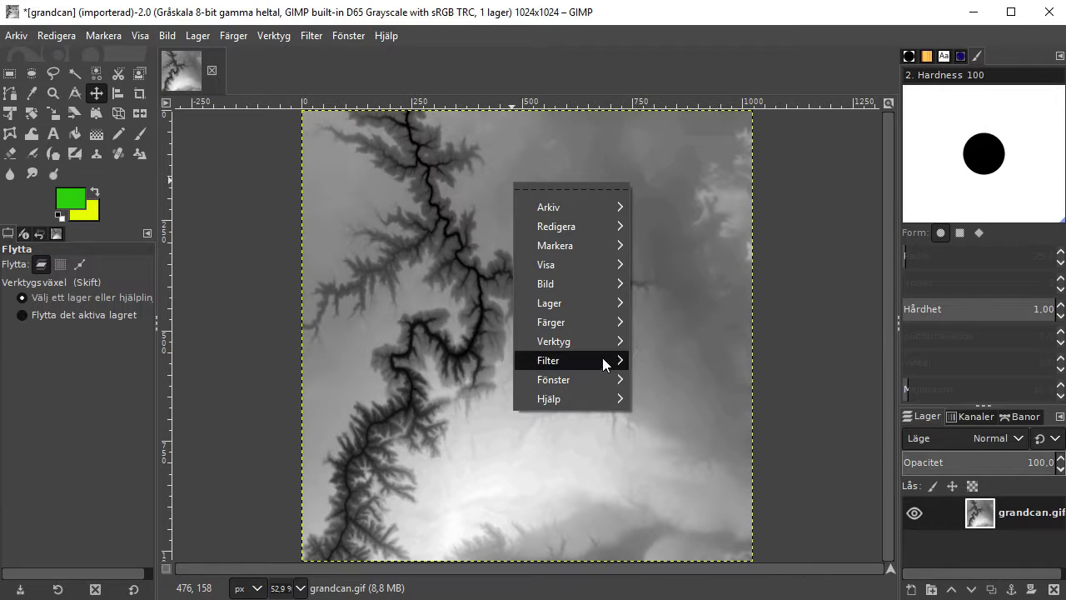
mouse_move(600, 360)
mouse_move(747, 451)
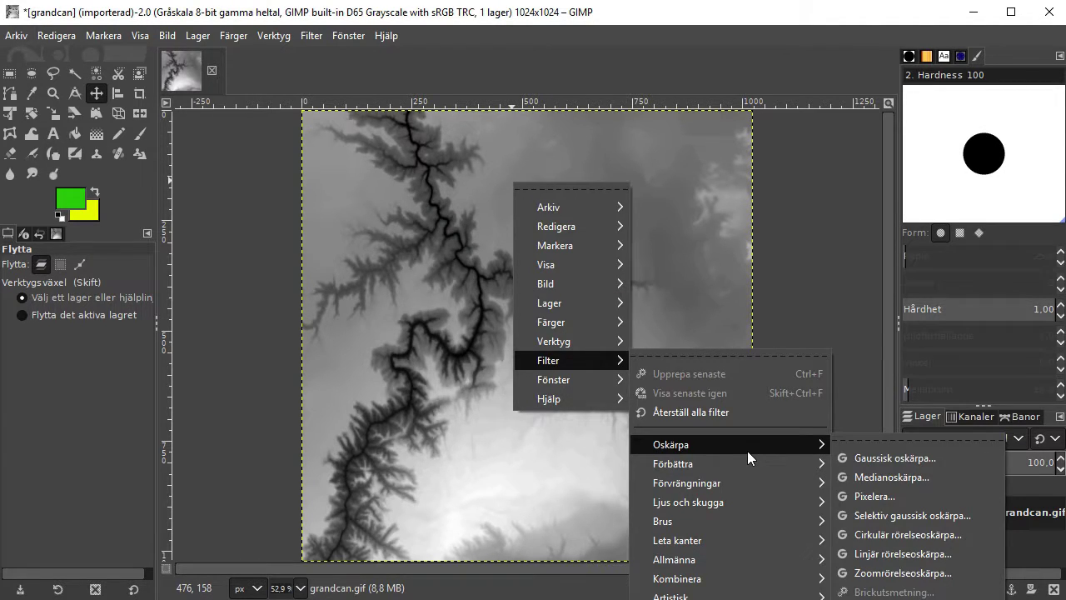
click(924, 458)
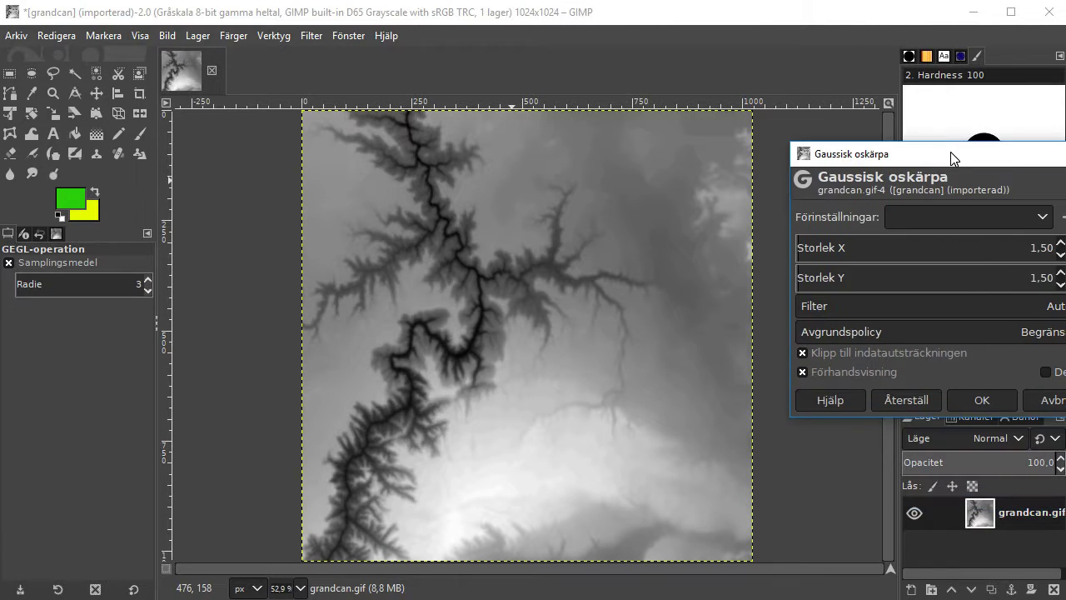
drag(937, 161, 861, 129)
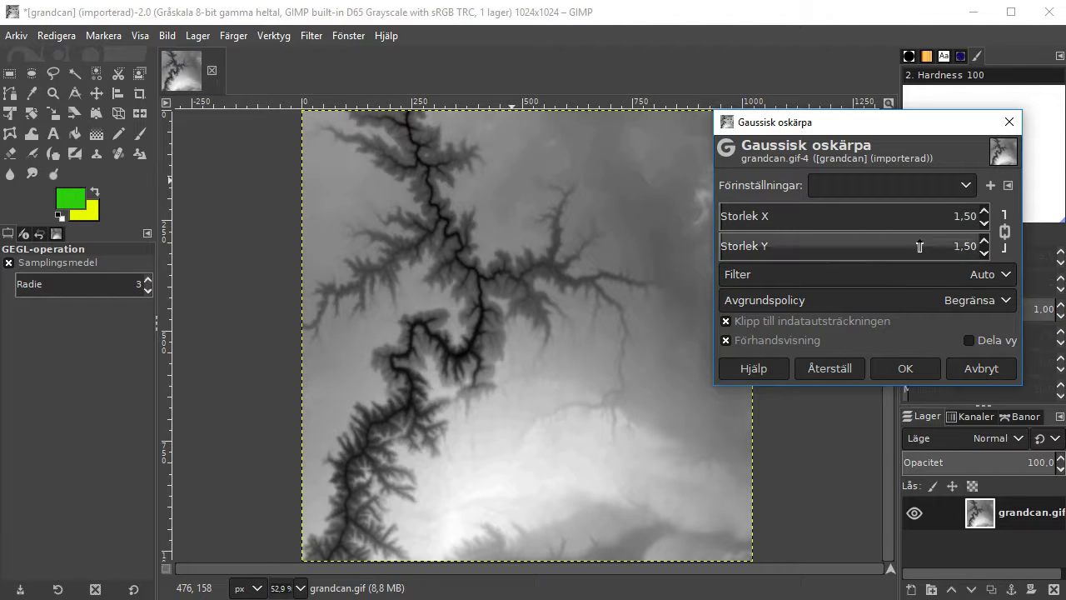
click(985, 210)
click(985, 210)
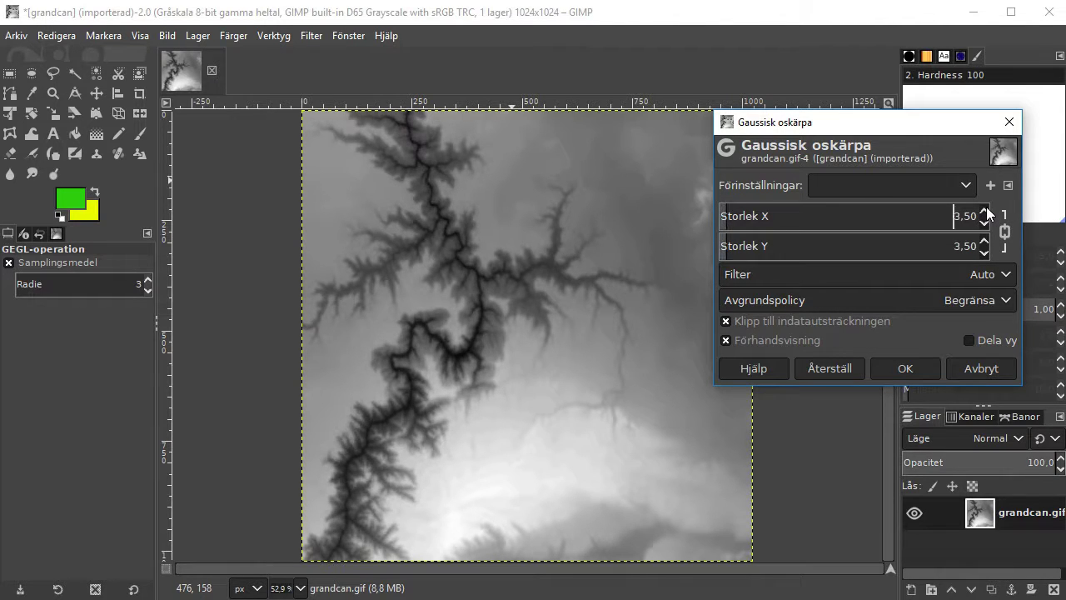
click(986, 222)
click(986, 222)
click(986, 222)
click(986, 222)
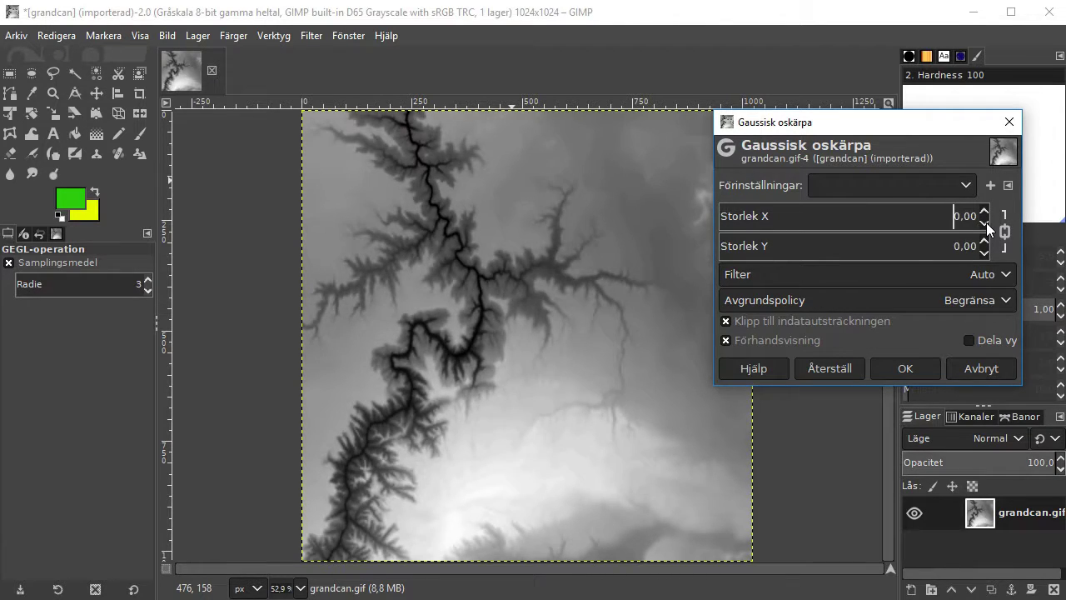
click(985, 211)
click(916, 366)
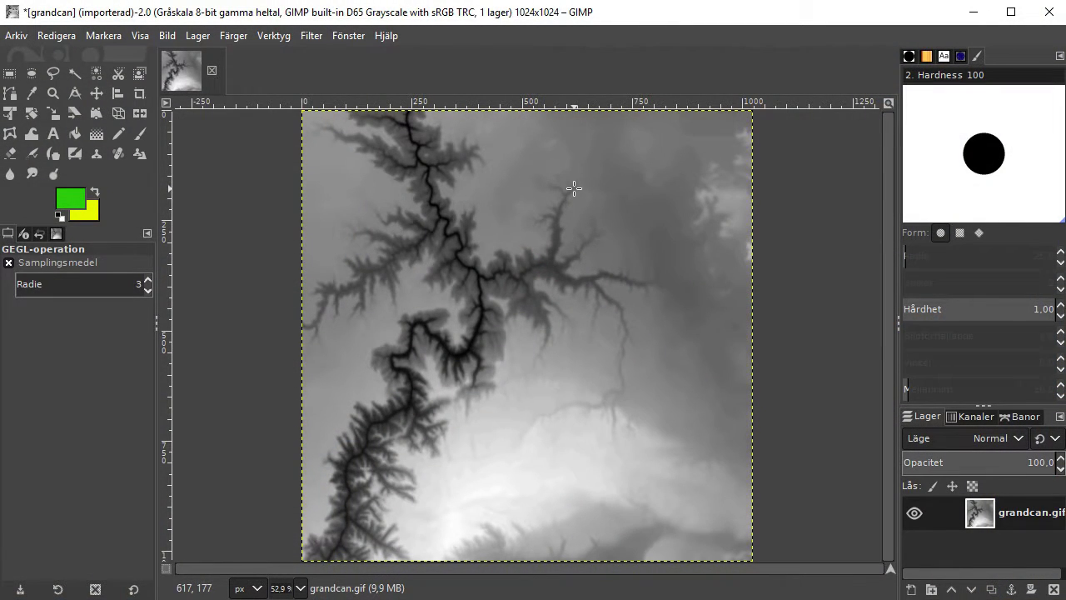
- Export the heightmap to the Desktop as raw image data named grandcan.raw, using the planar (RRR,GGG,BBB) RGB save type
right_click(545, 161)
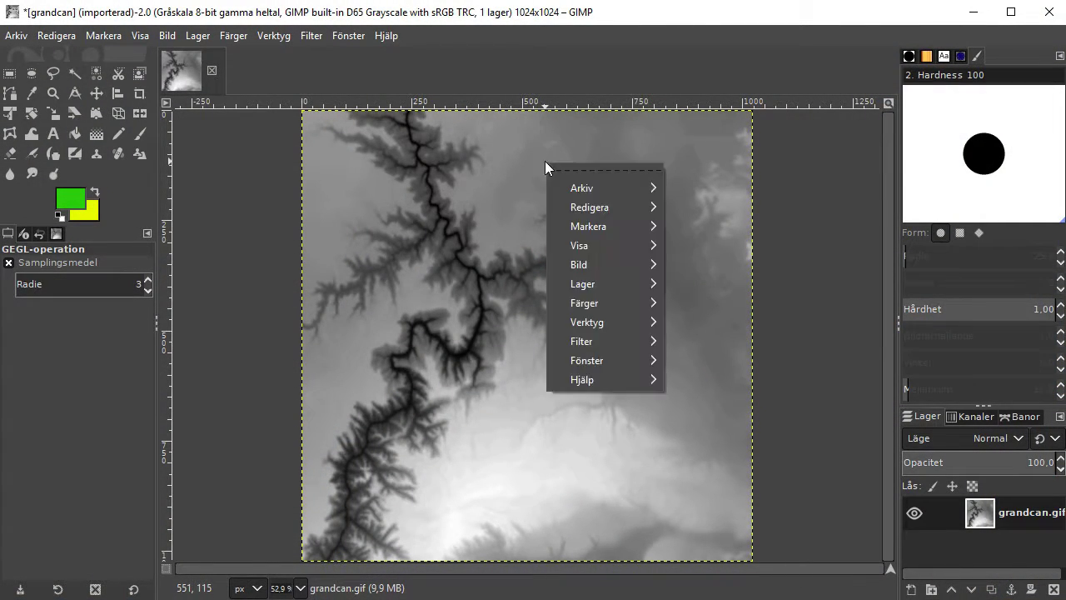
mouse_move(598, 188)
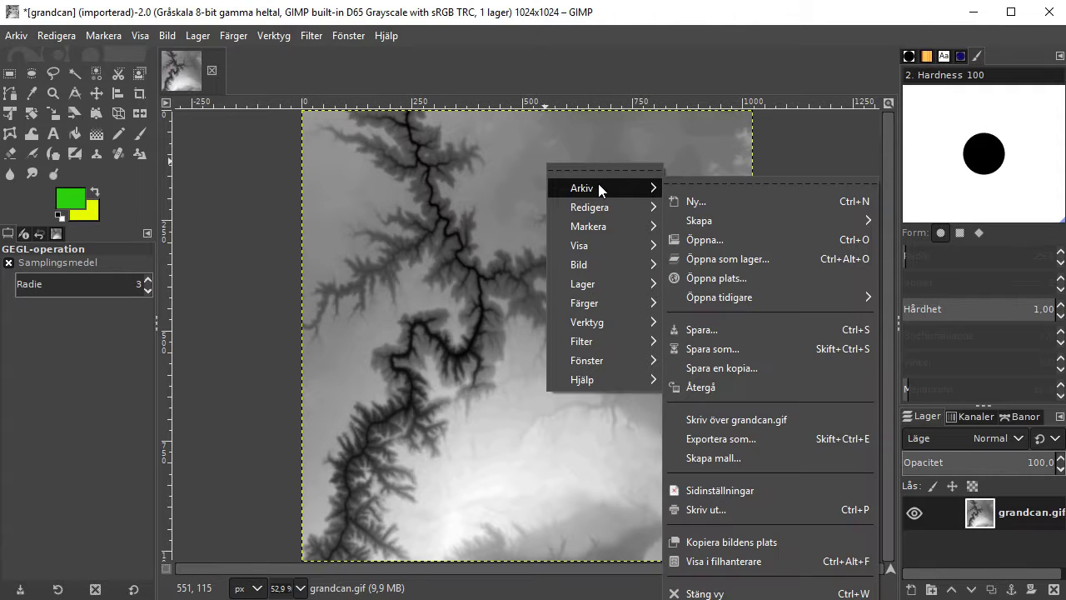
click(771, 440)
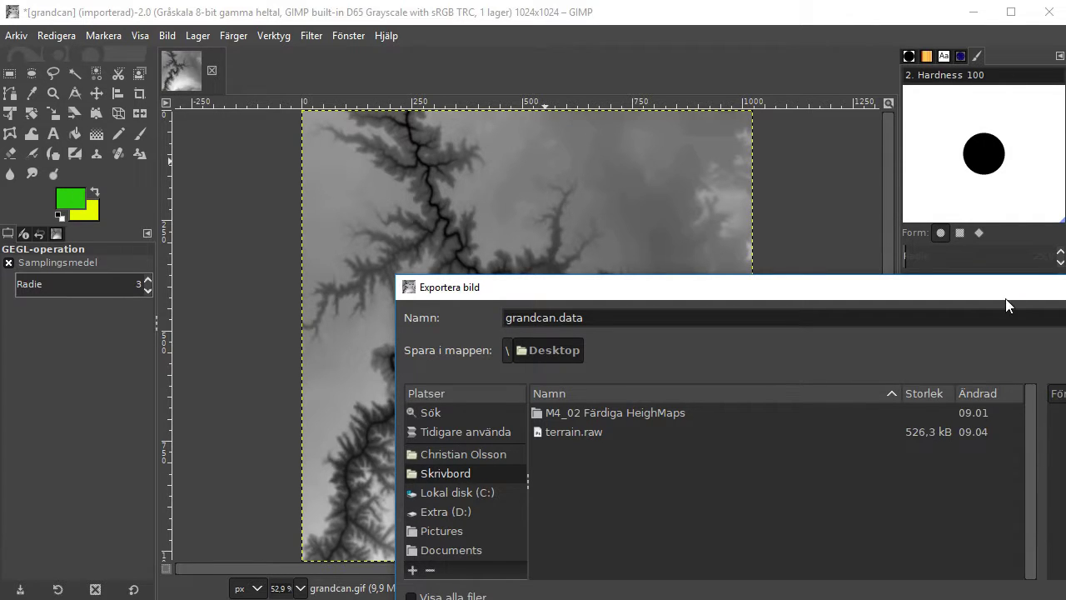
drag(1005, 292, 766, 103)
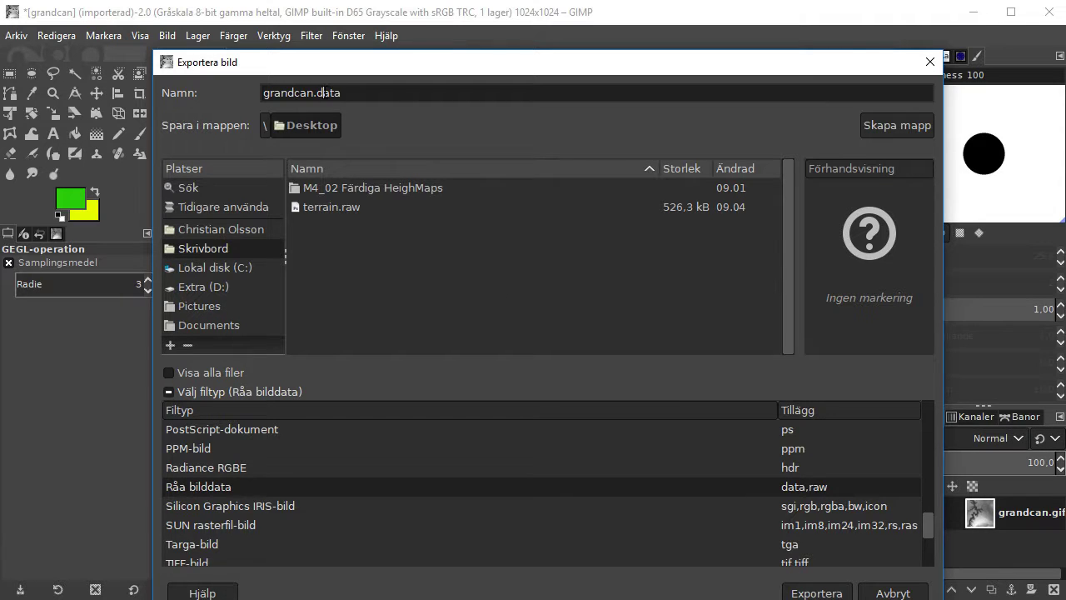
text(raws)
key(BackSpace)
click(818, 593)
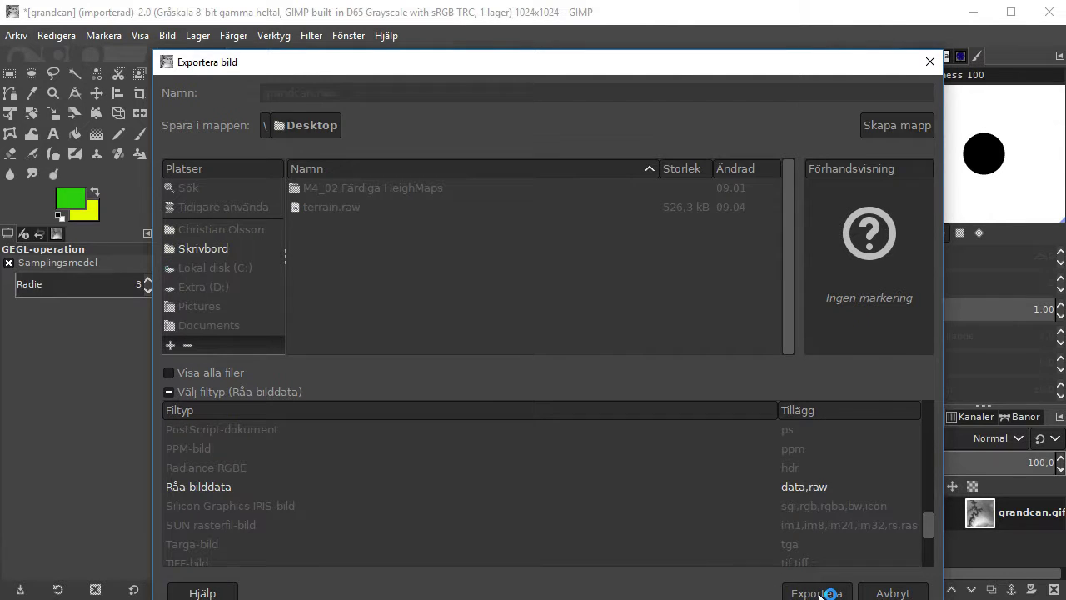
drag(794, 343, 659, 98)
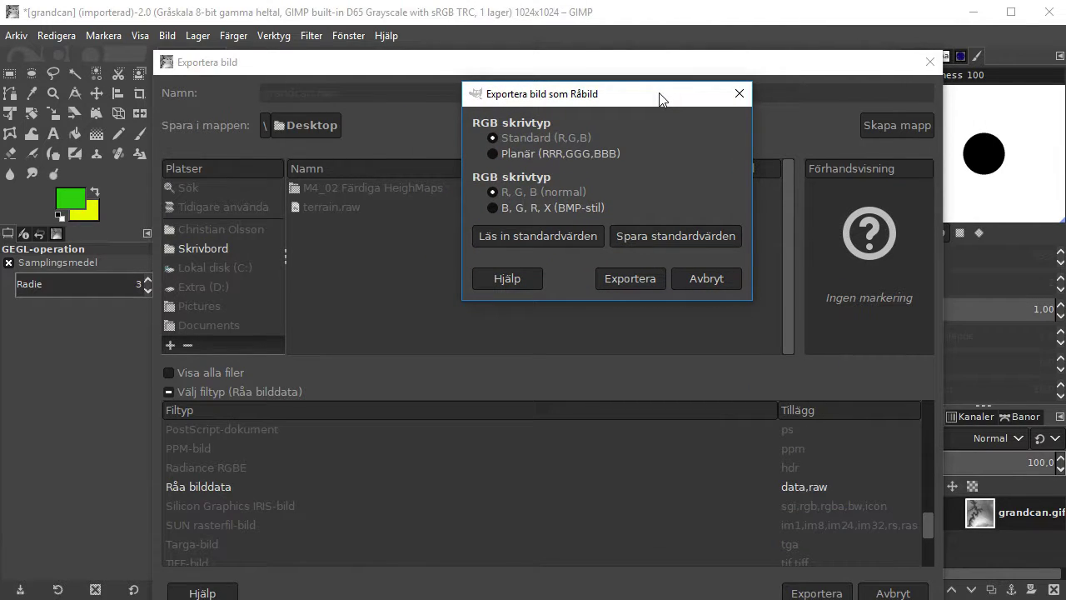
click(493, 153)
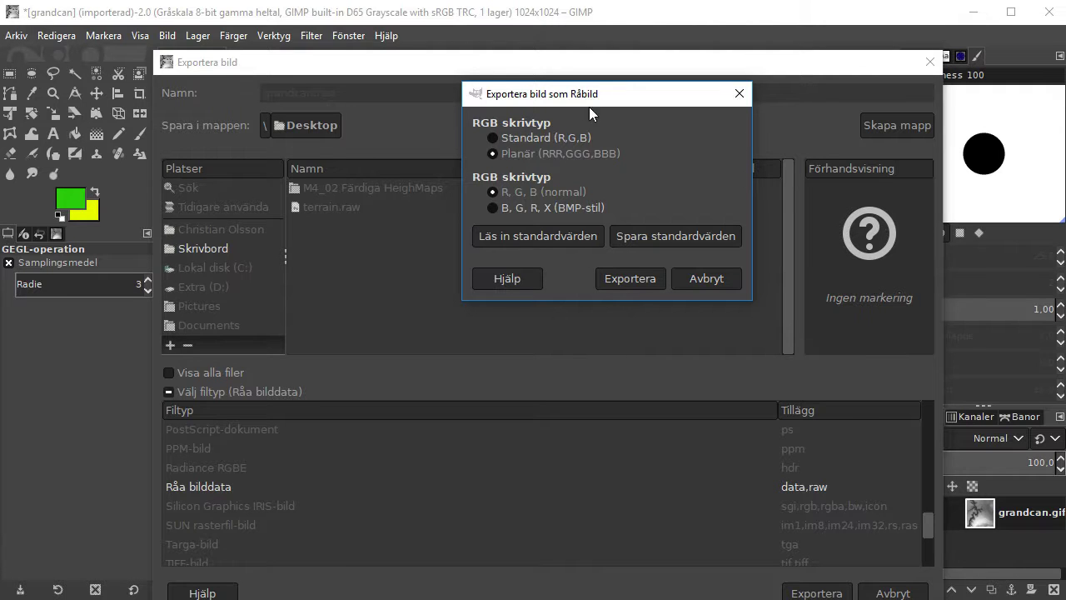
click(633, 278)
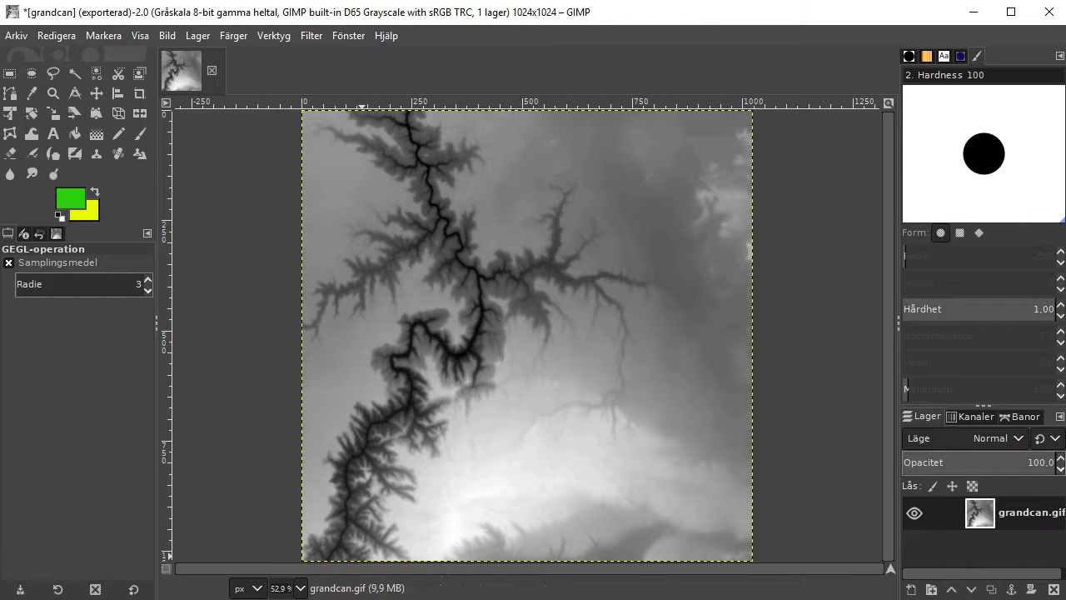
- Switch to Unity and choose grandcan.raw from the desktop as the raw heightmap to import for the Terrain
key(alt+Tab)
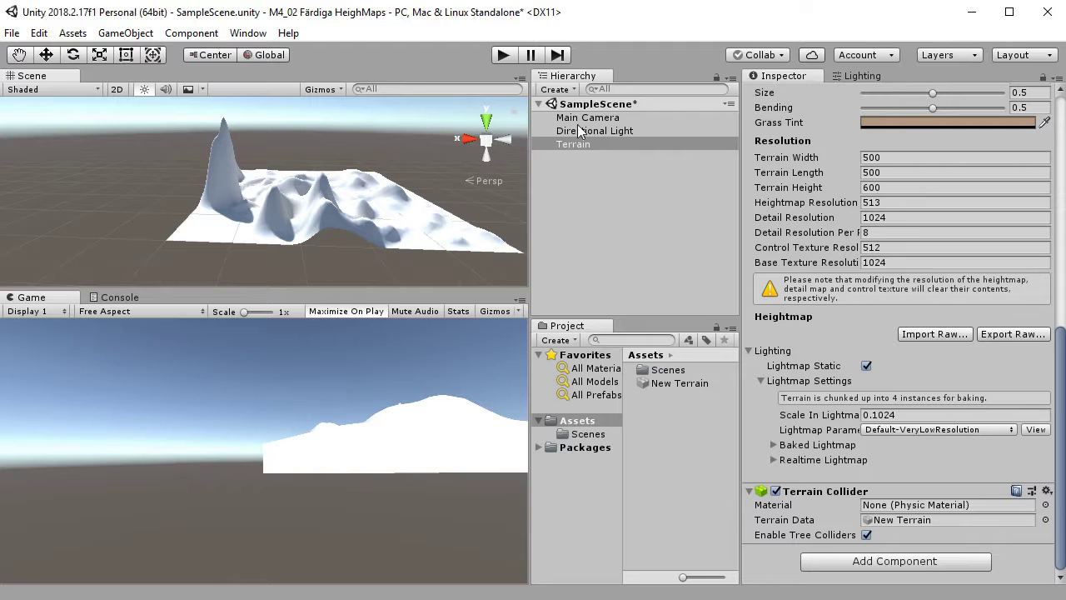
click(622, 145)
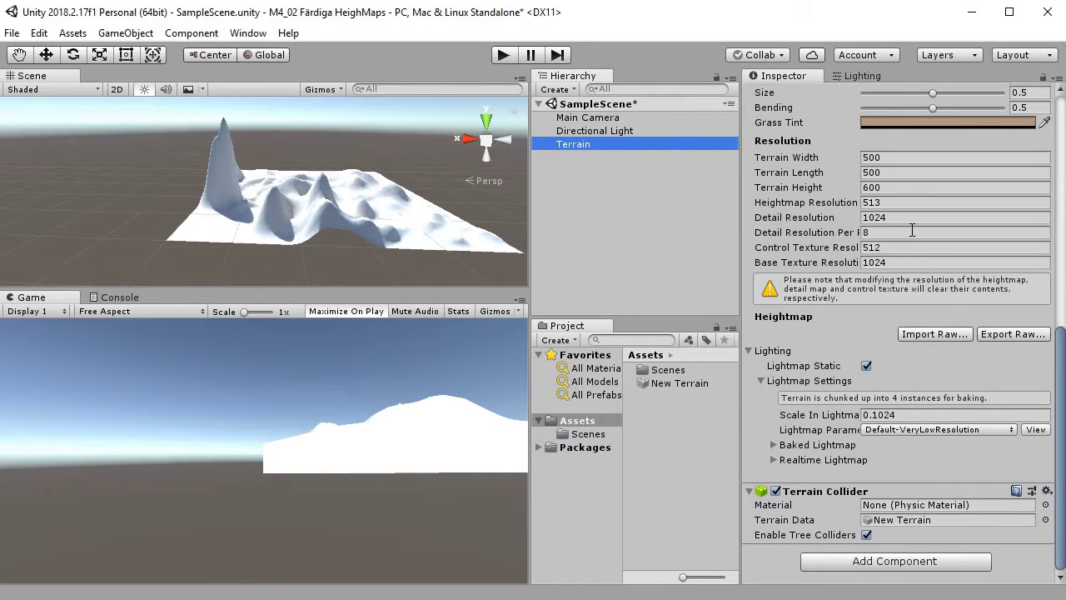
click(929, 336)
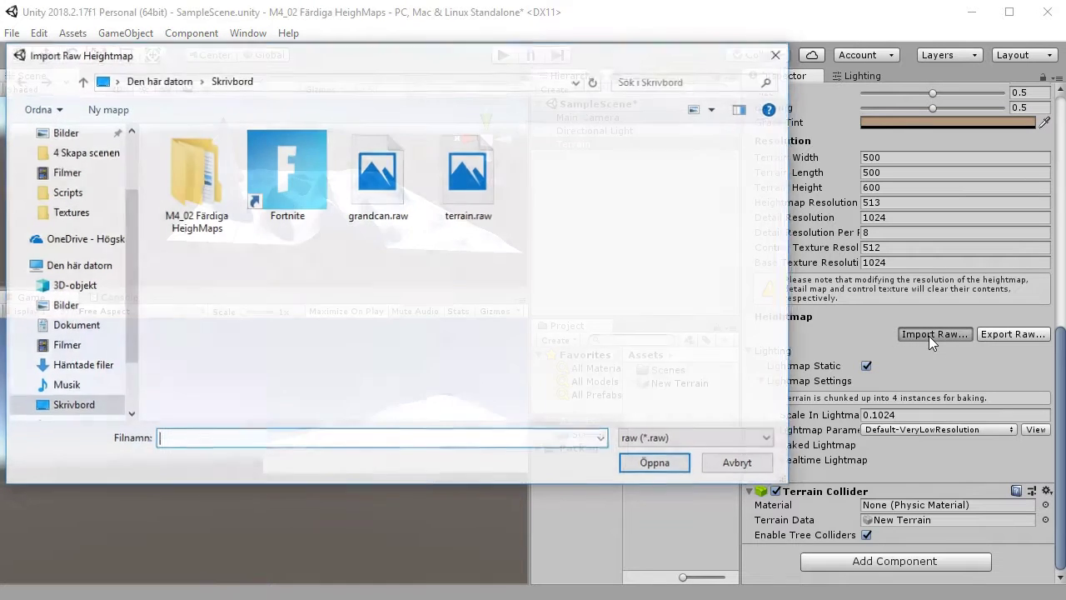
click(377, 179)
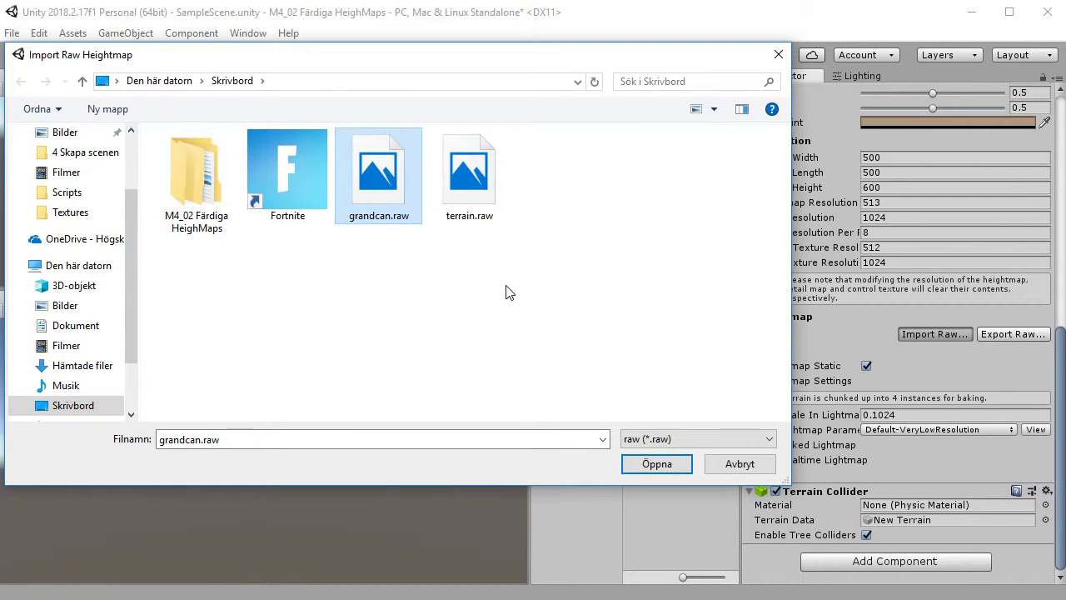
click(659, 464)
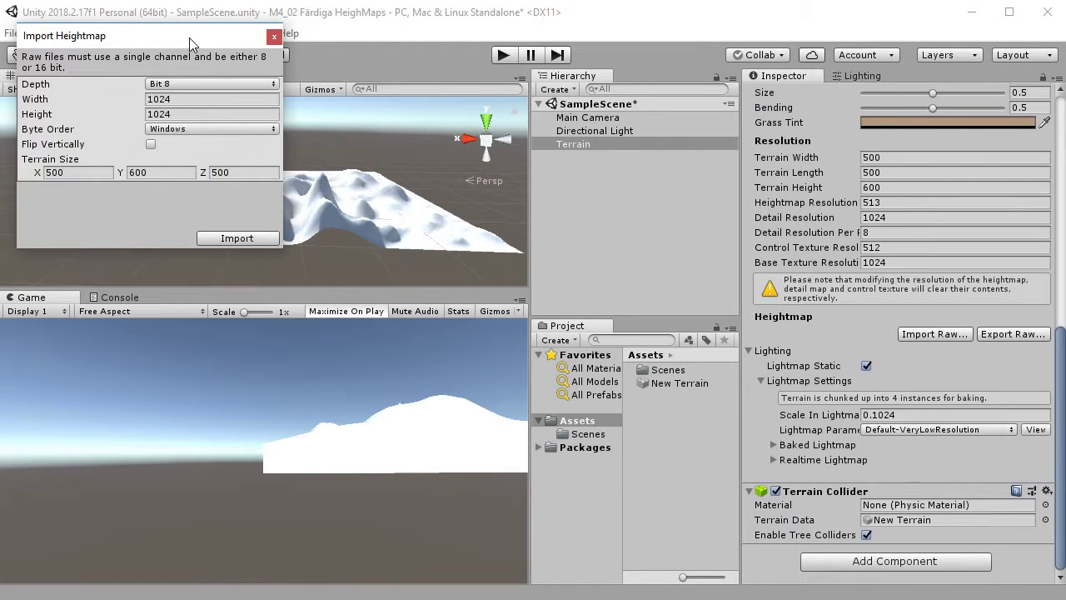
- Keep the heightmap import depth at Bit 8 and enable vertical flipping
drag(189, 38, 535, 51)
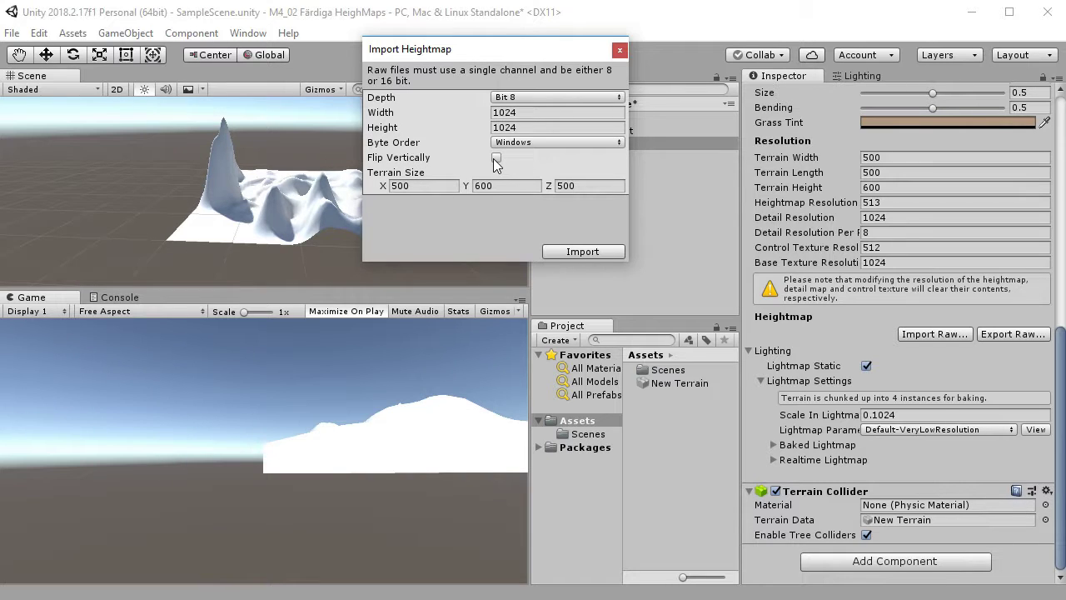
click(520, 97)
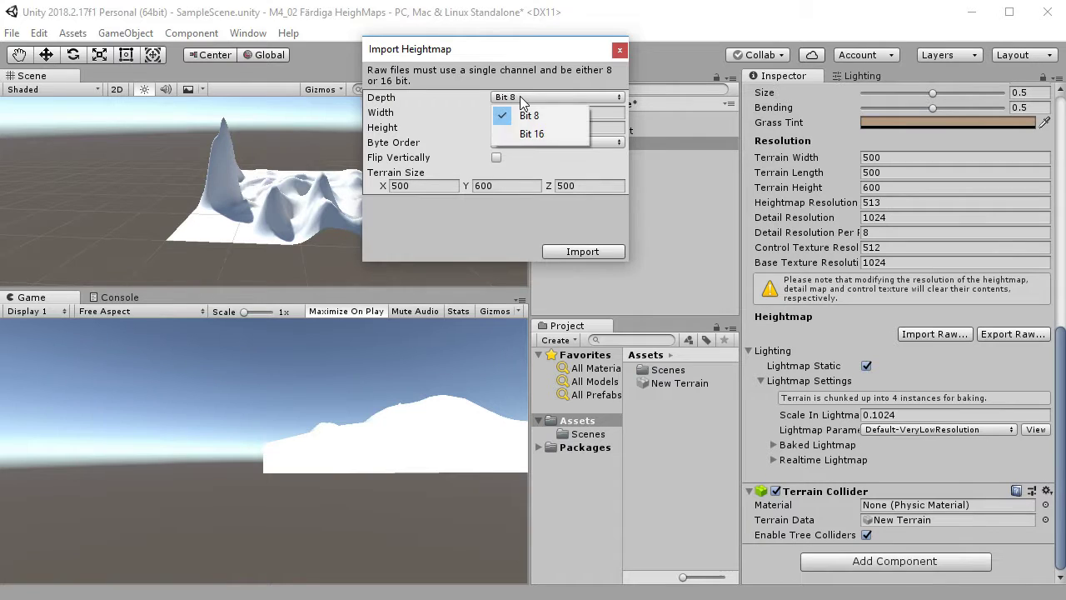
click(562, 79)
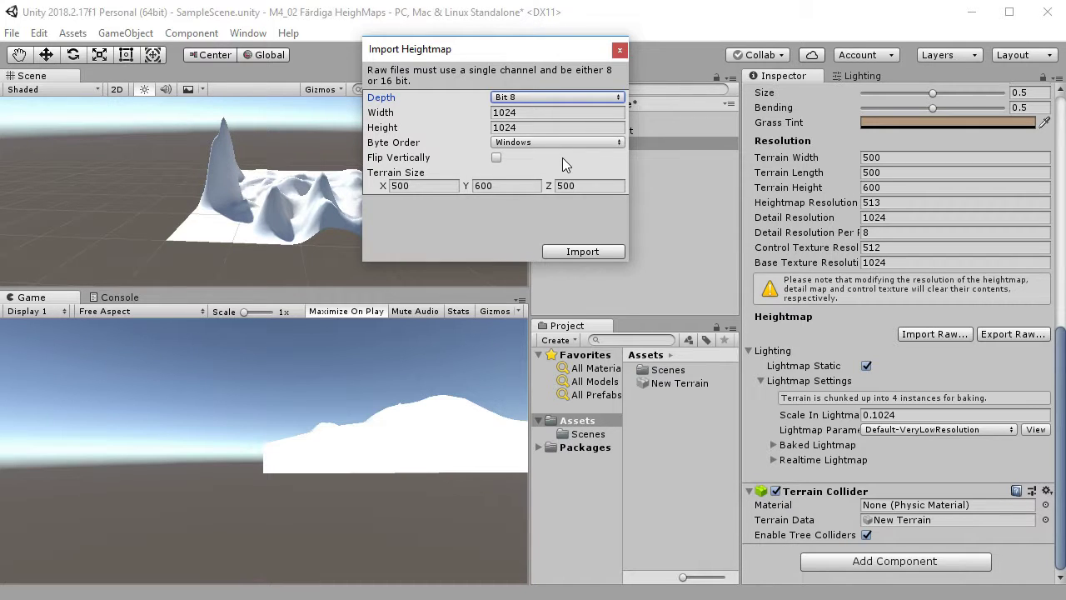
click(497, 158)
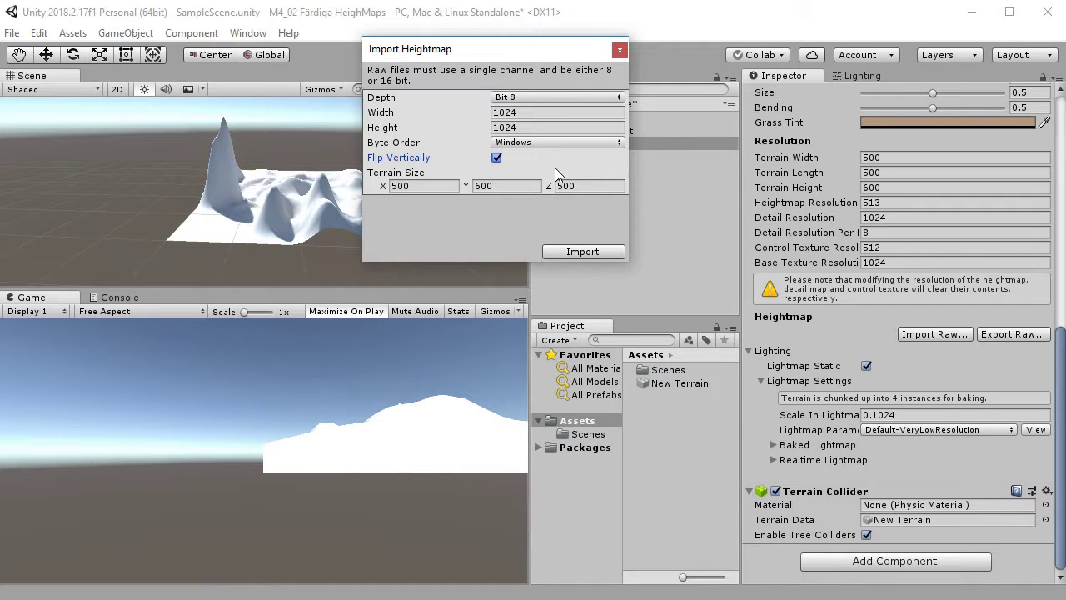
- Set the imported terrain's size to 1024 in both X and Z
click(426, 185)
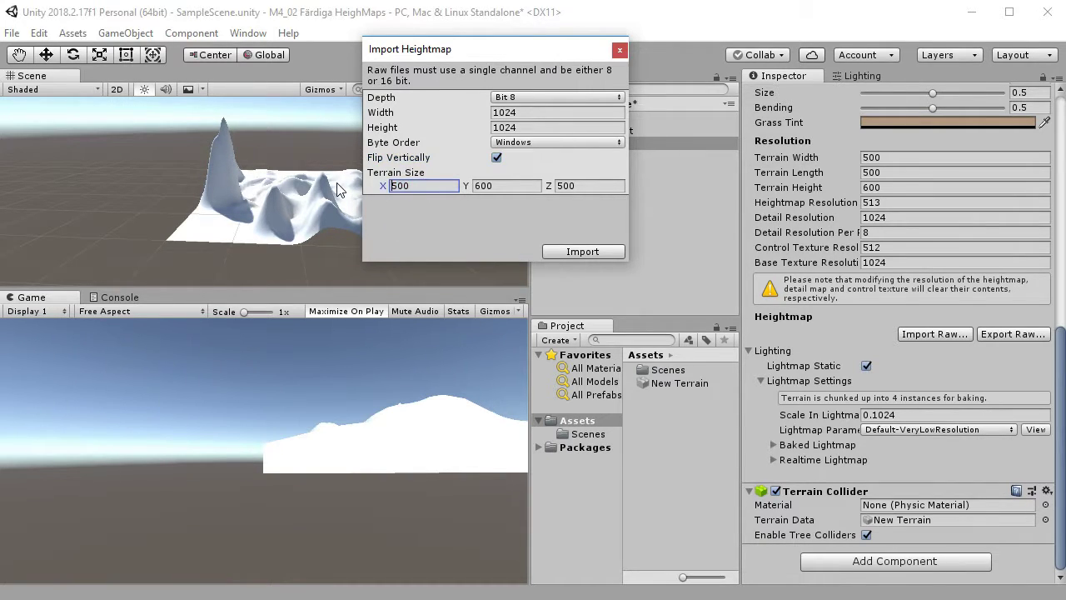
key(Delete)
key(Delete)
key(Delete)
text(1024)
key(Tab)
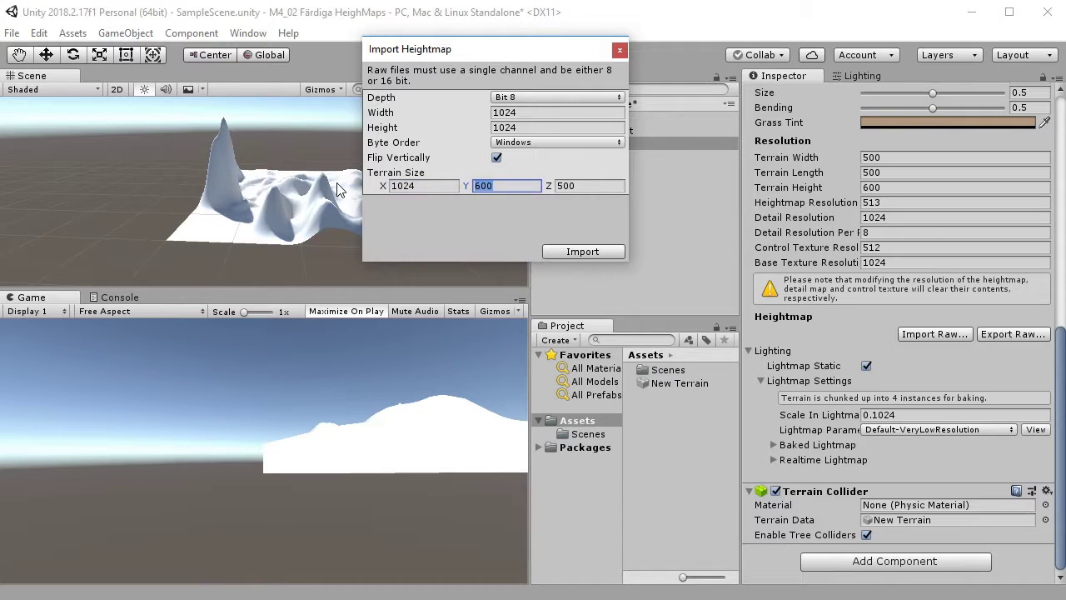
key(Tab)
text(102)
key(Tab)
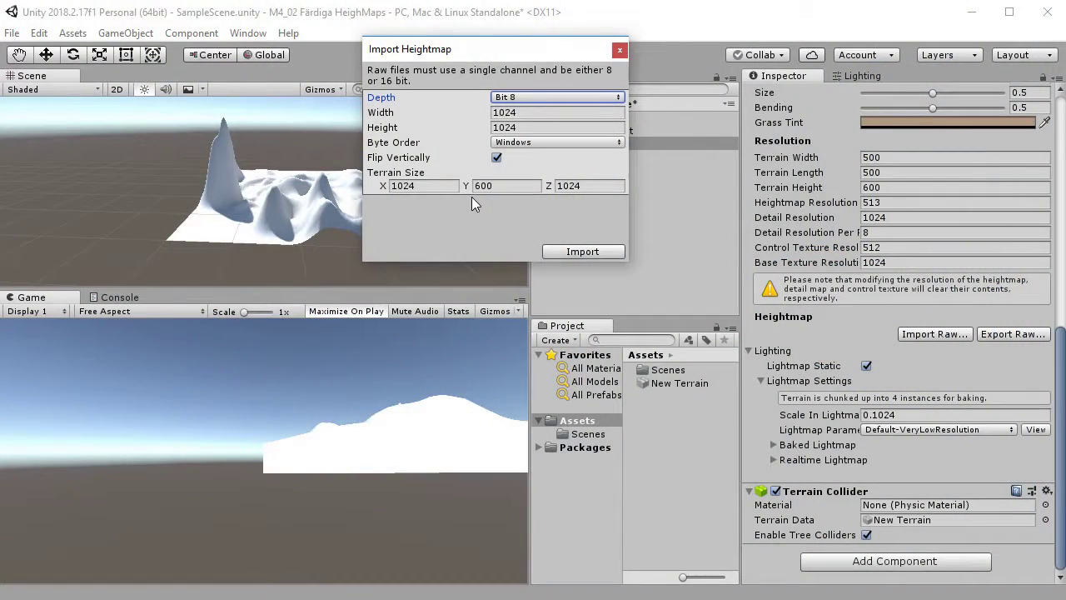
- Set the terrain's Y size to 600 and import the heightmap
click(487, 187)
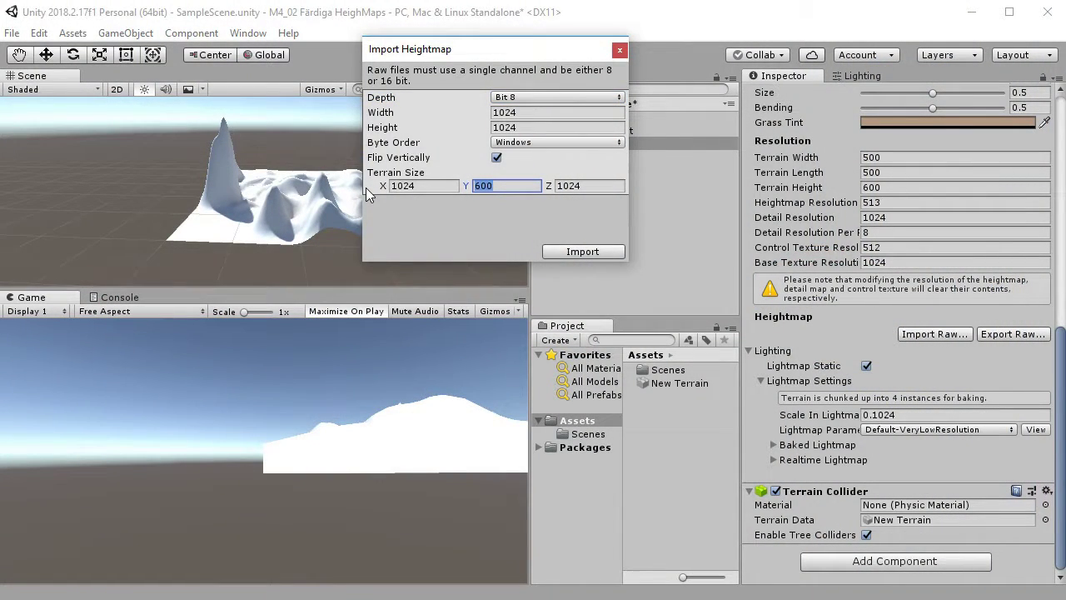
text(200)
key(BackSpace)
key(BackSpace)
key(BackSpace)
text(600)
click(573, 252)
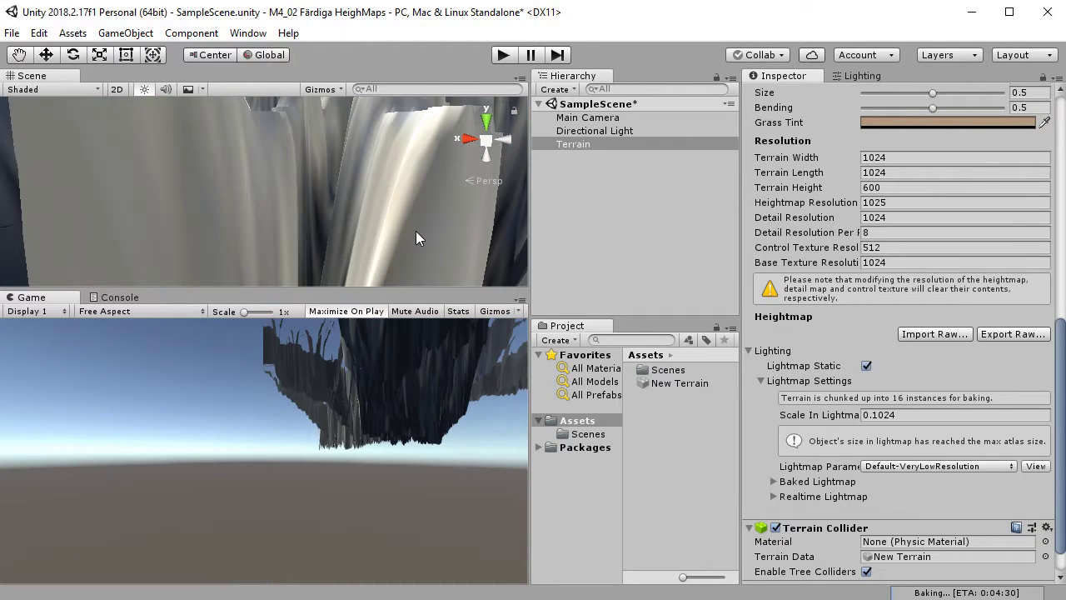
- Examine the imported canyon terrain in the Scene view from several angles and distances
scroll(390, 201, down, 10)
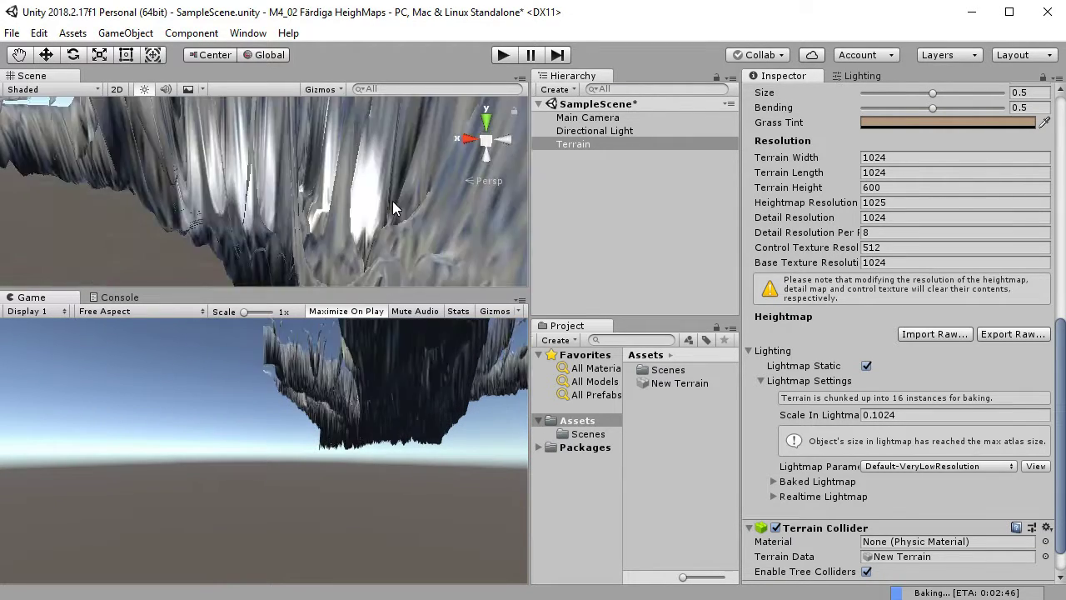
scroll(398, 204, up, 5)
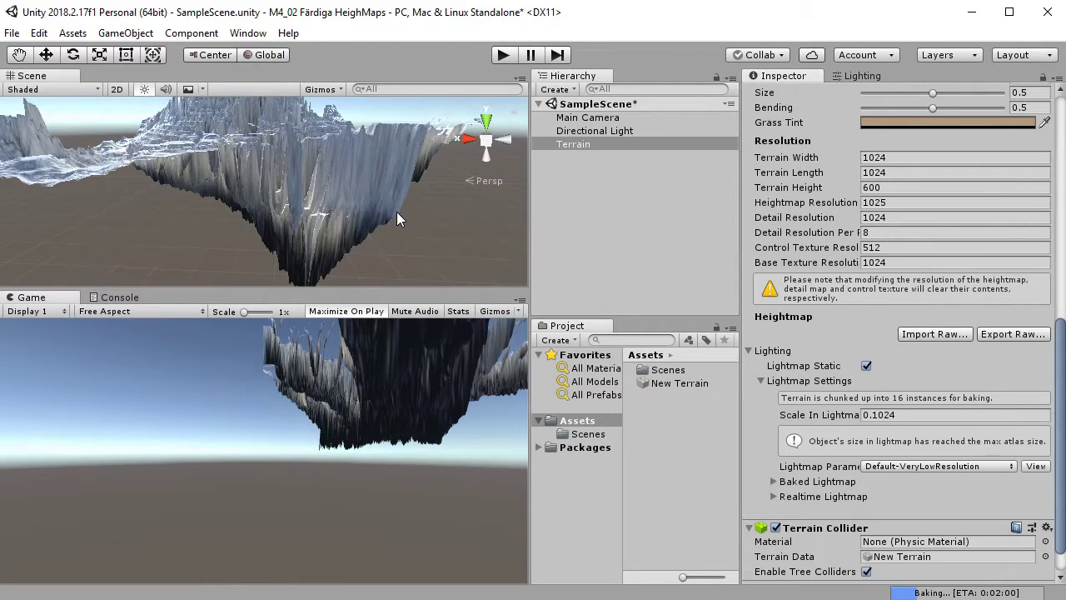
alt+drag(199, 178, 456, 233)
scroll(328, 225, up, 6)
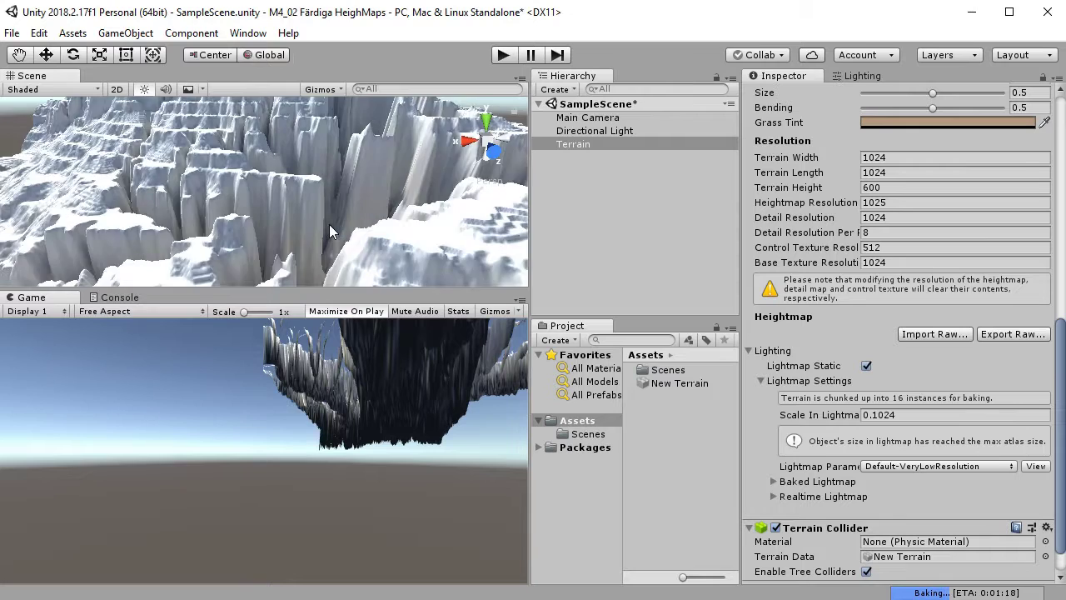
scroll(328, 226, down, 3)
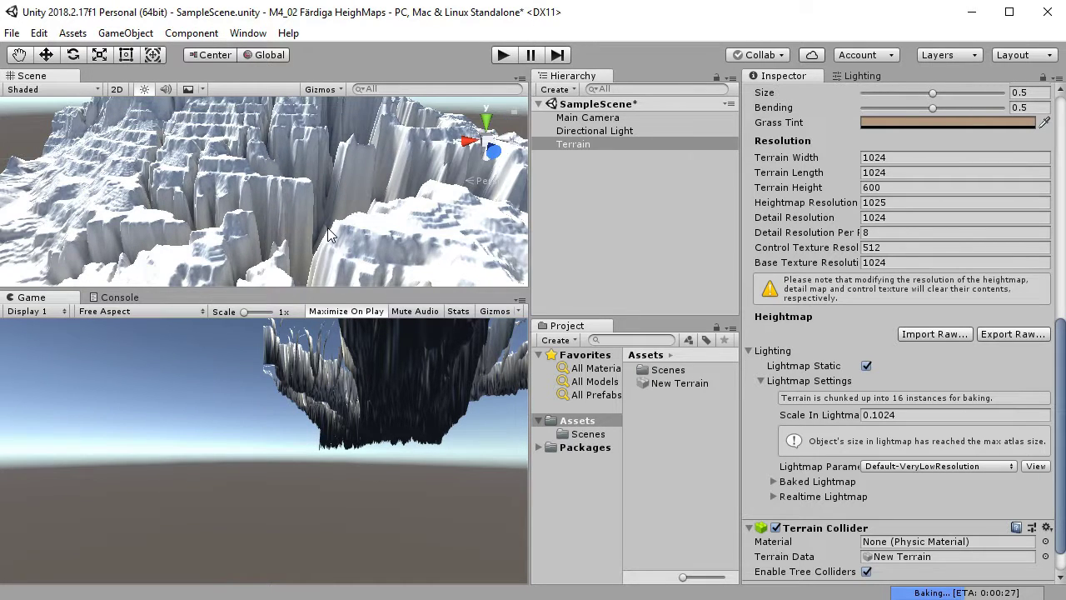
alt+drag(247, 150, 338, 212)
scroll(338, 212, up, 3)
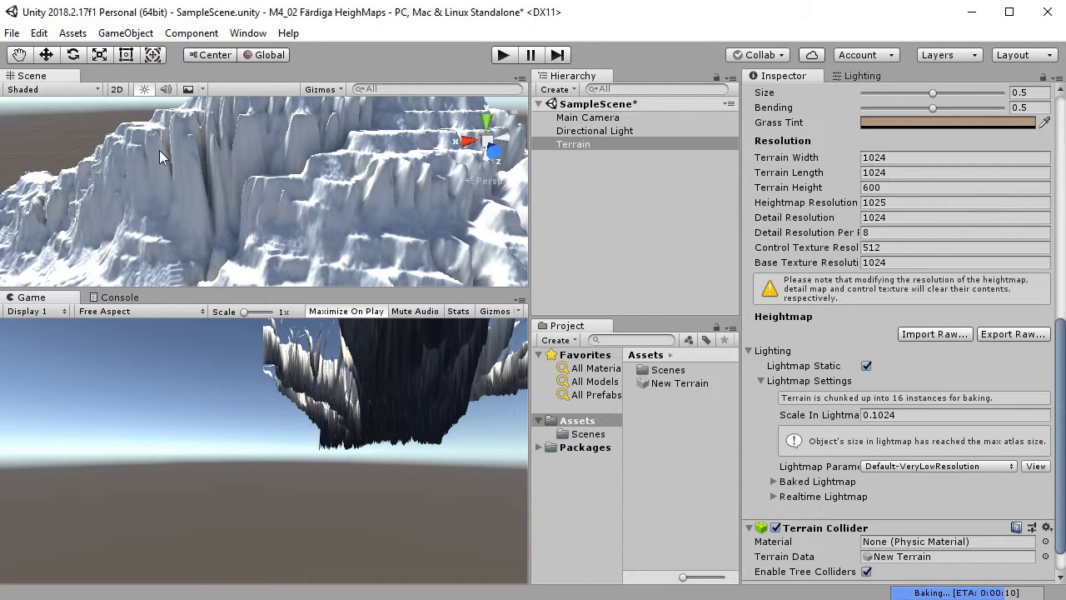
scroll(385, 194, down, 4)
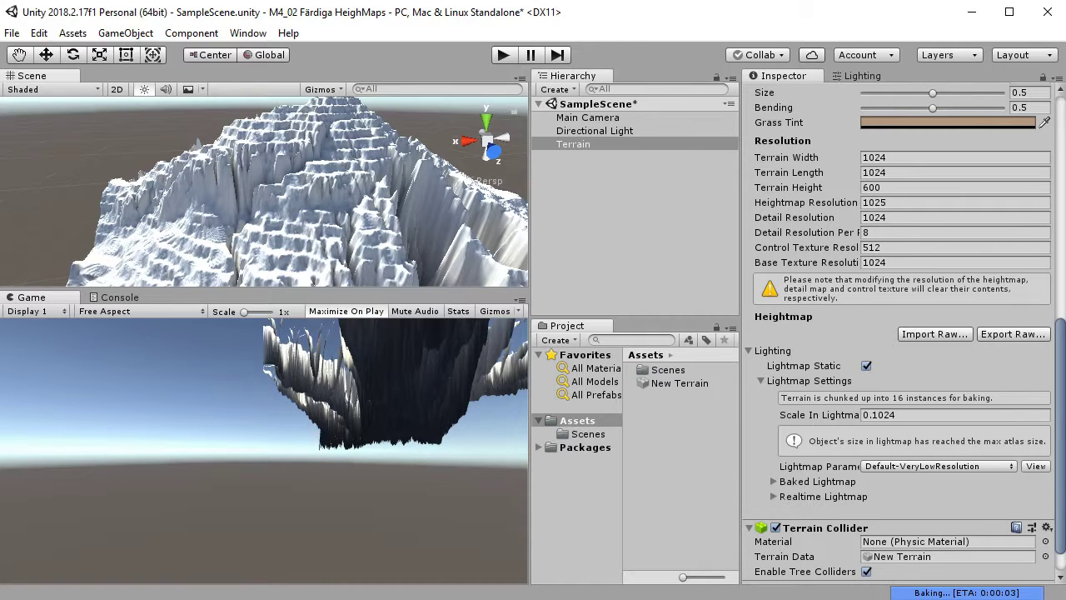
- Compare the canyon branches of the grandcan heightmap in GIMP with the terrain relief in Unity
key(alt+Tab)
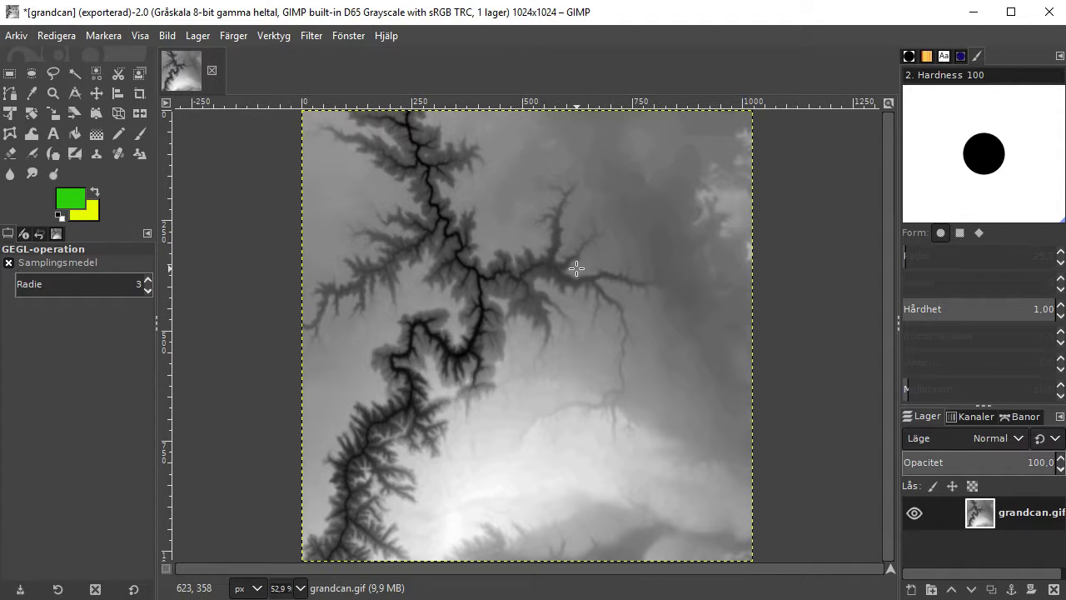
key(z)
drag(542, 200, 655, 291)
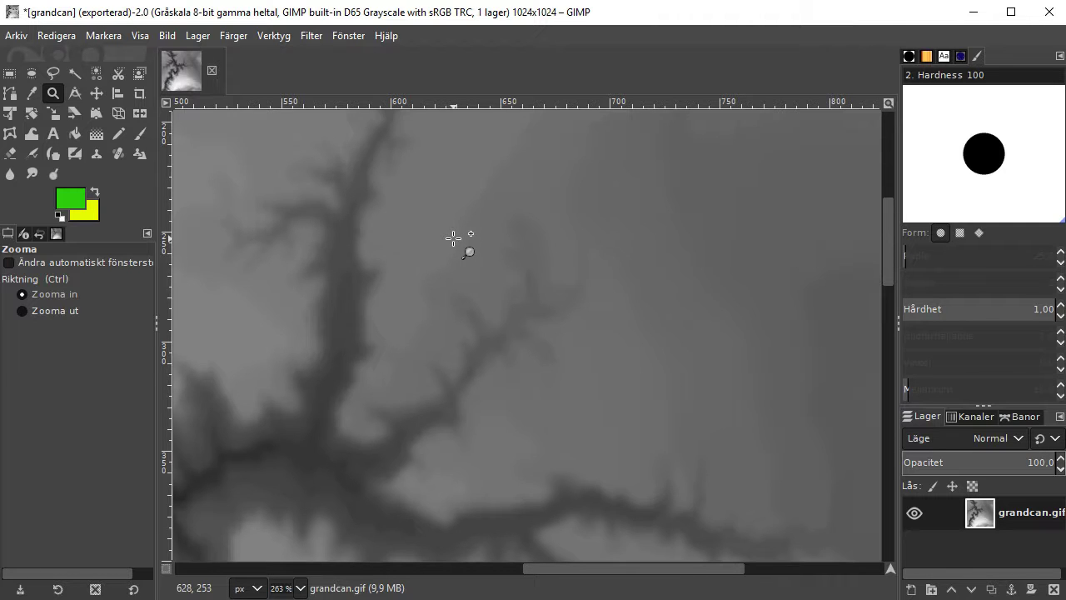
key(shift+ctrl+j)
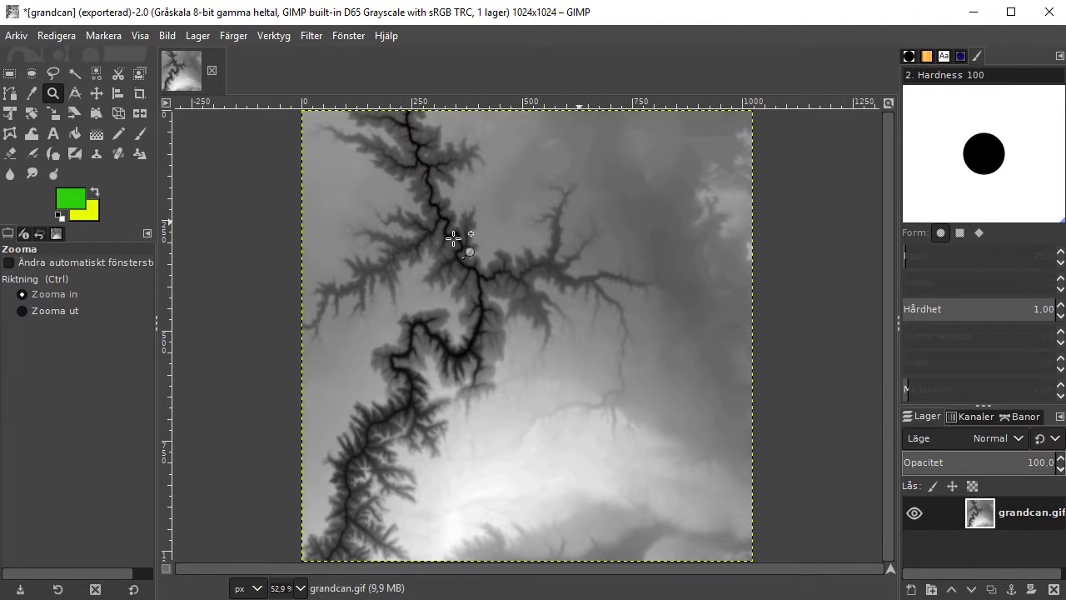
key(alt+Tab)
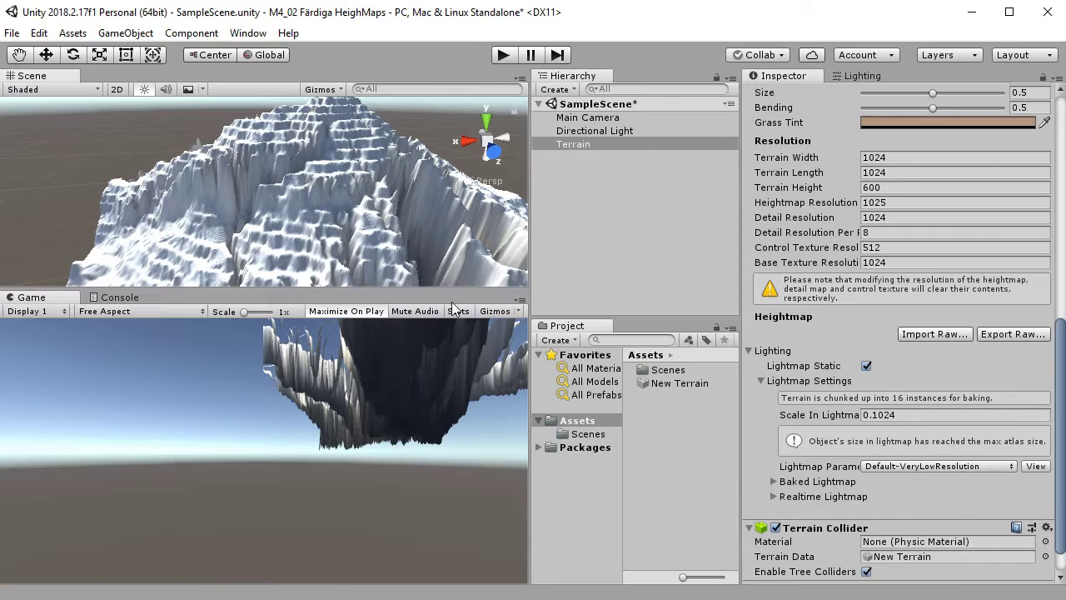
scroll(399, 204, down, 5)
scroll(370, 254, up, 2)
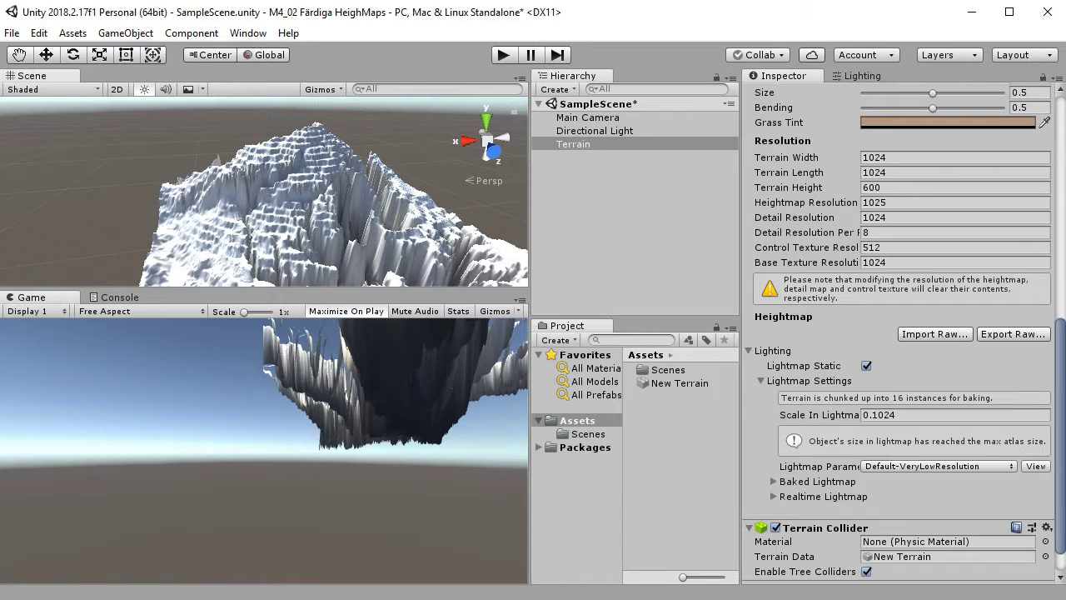
key(alt+Tab)
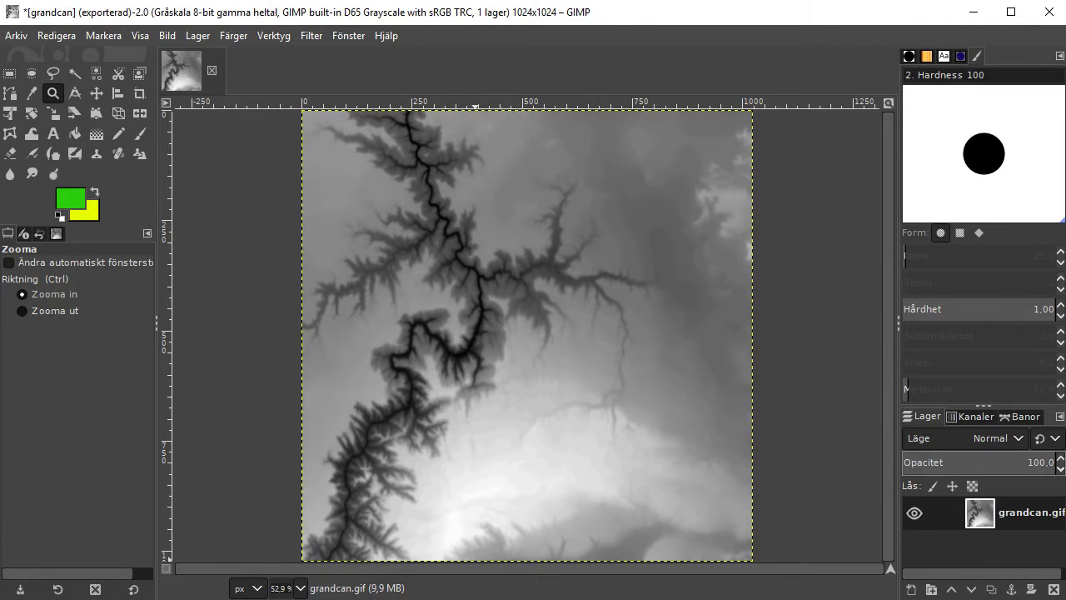
key(alt+Tab)
scroll(383, 162, down, 3)
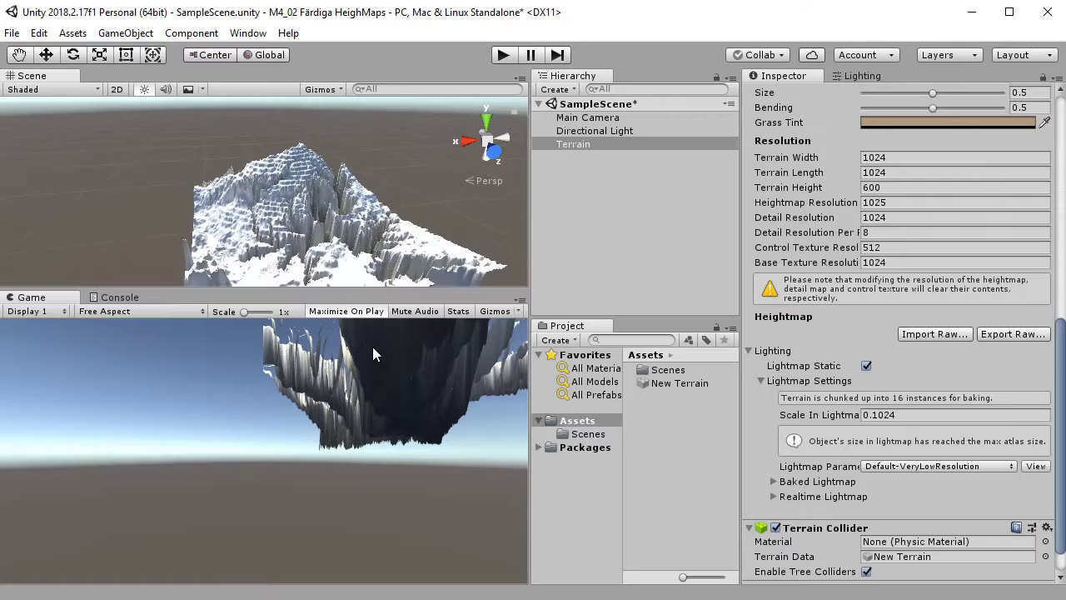
- Enlarge the Scene view at the expense of the Game view and show the canyon terrain close up
drag(378, 287, 391, 414)
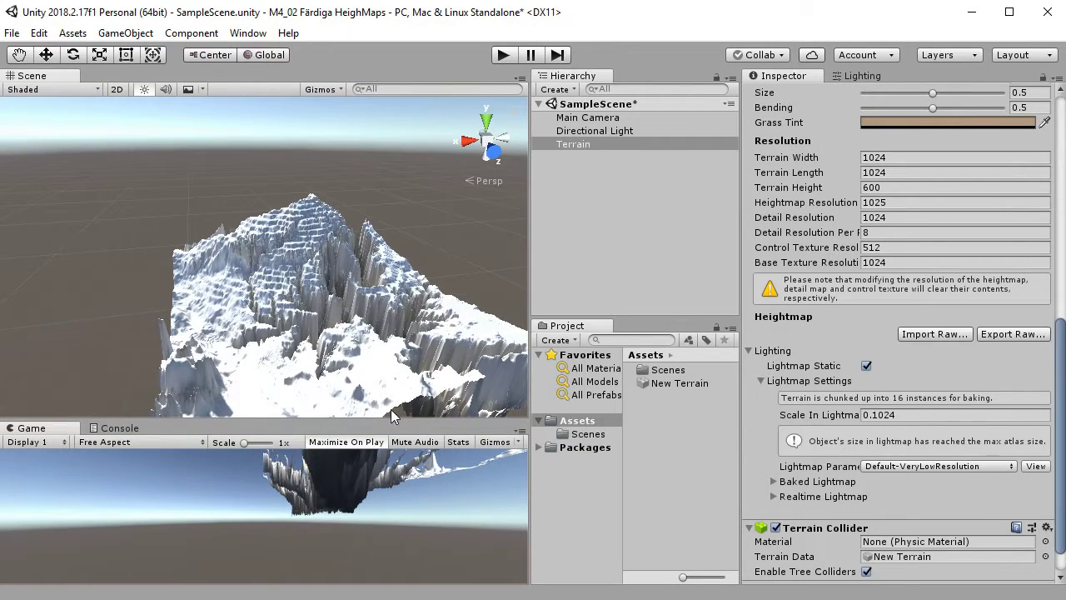
drag(363, 316, 325, 284)
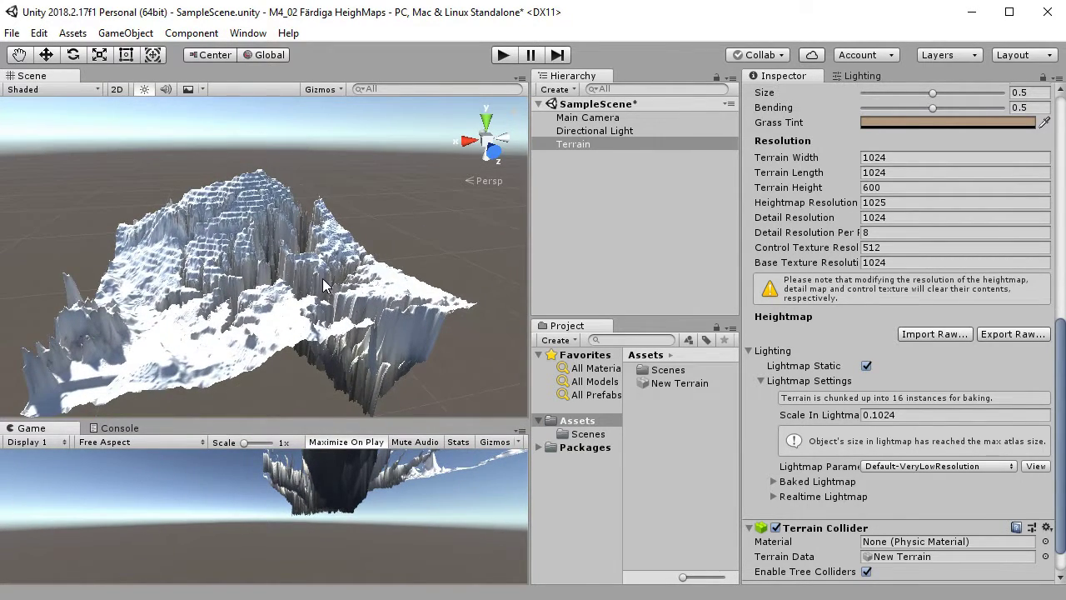
scroll(327, 289, up, 5)
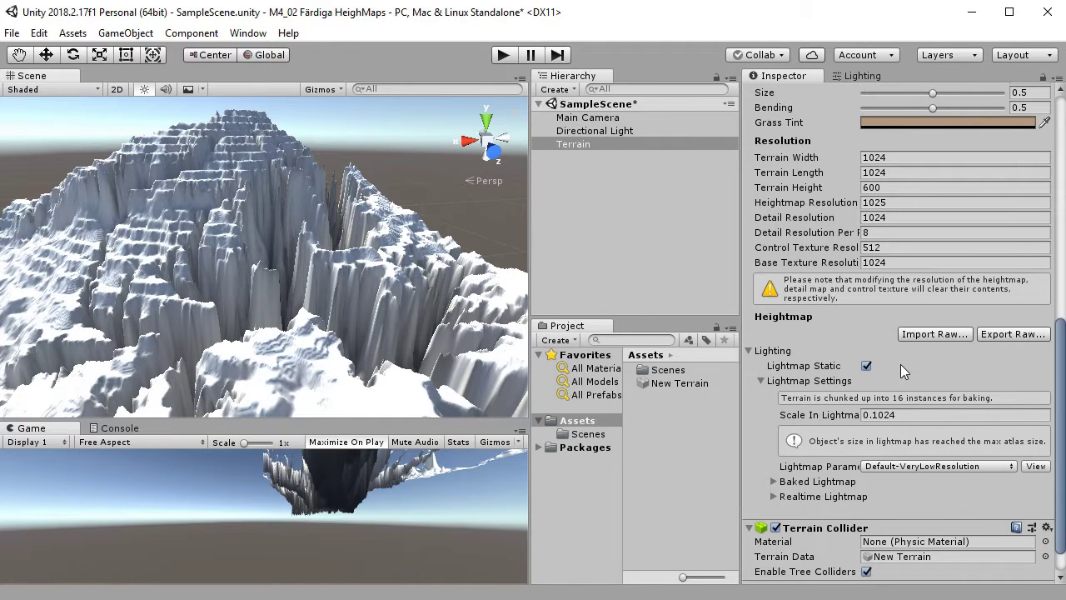
- Raise the terrain's Pixel Error to 151
scroll(901, 363, up, 10)
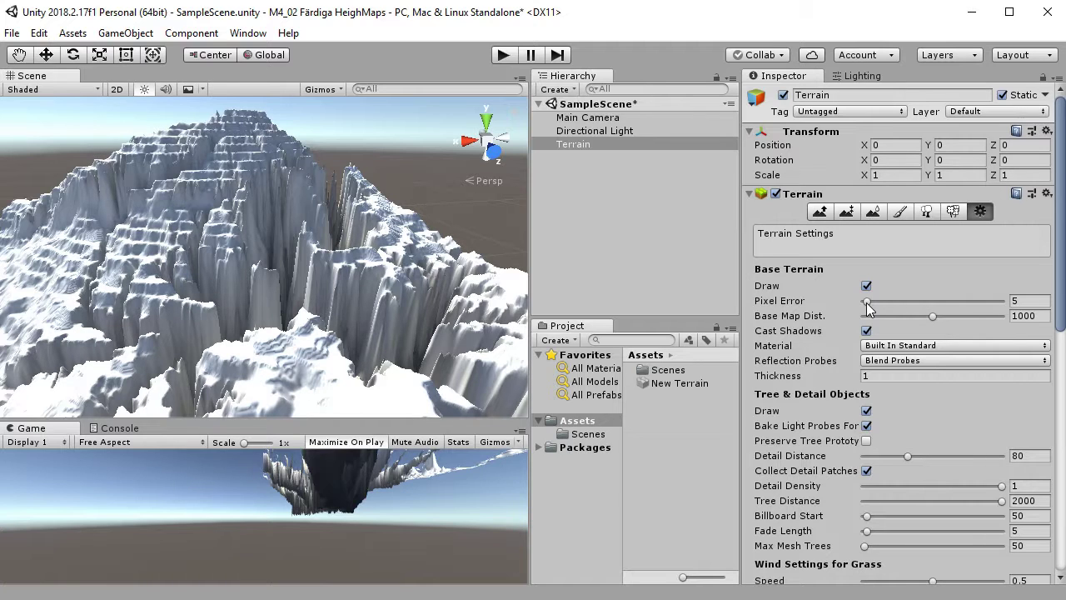
drag(867, 303, 911, 308)
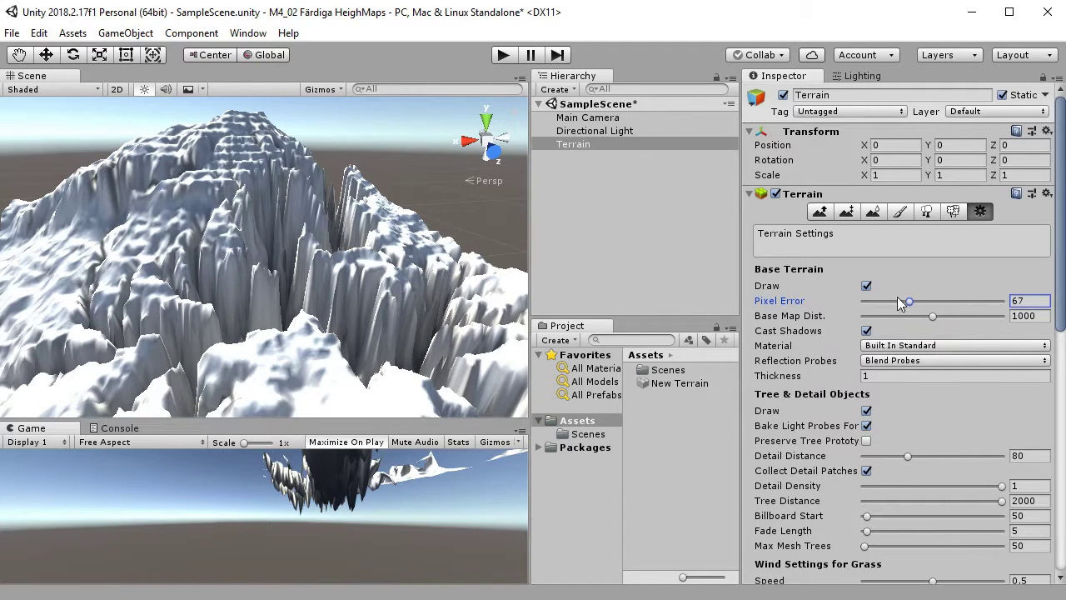
drag(911, 305, 969, 302)
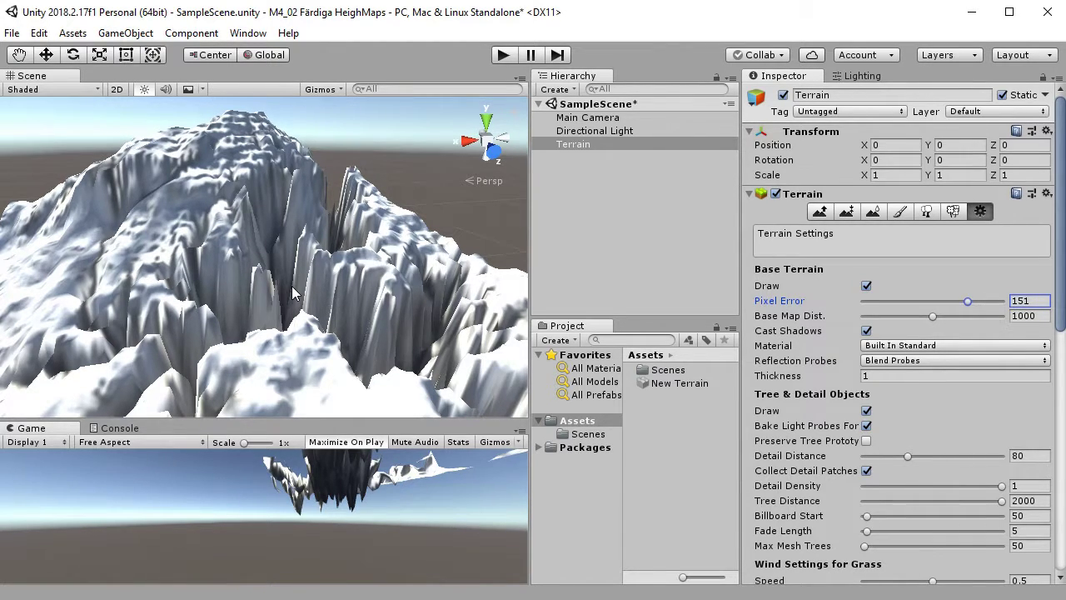
- Examine how the higher Pixel Error simplifies the canyon terrain's surface from near and far
scroll(295, 300, down, 5)
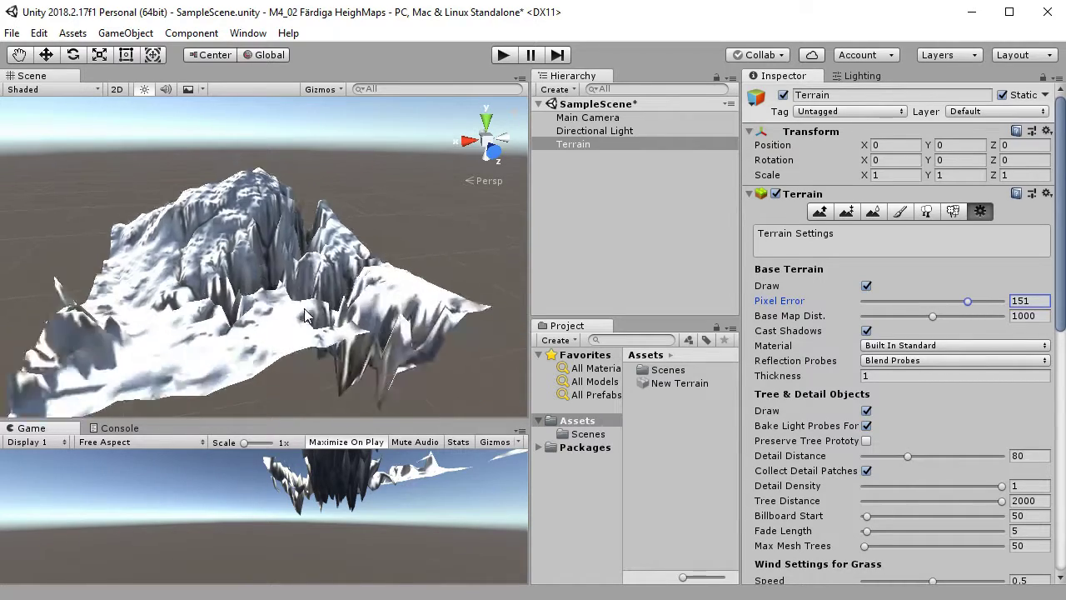
alt+drag(307, 263, 248, 300)
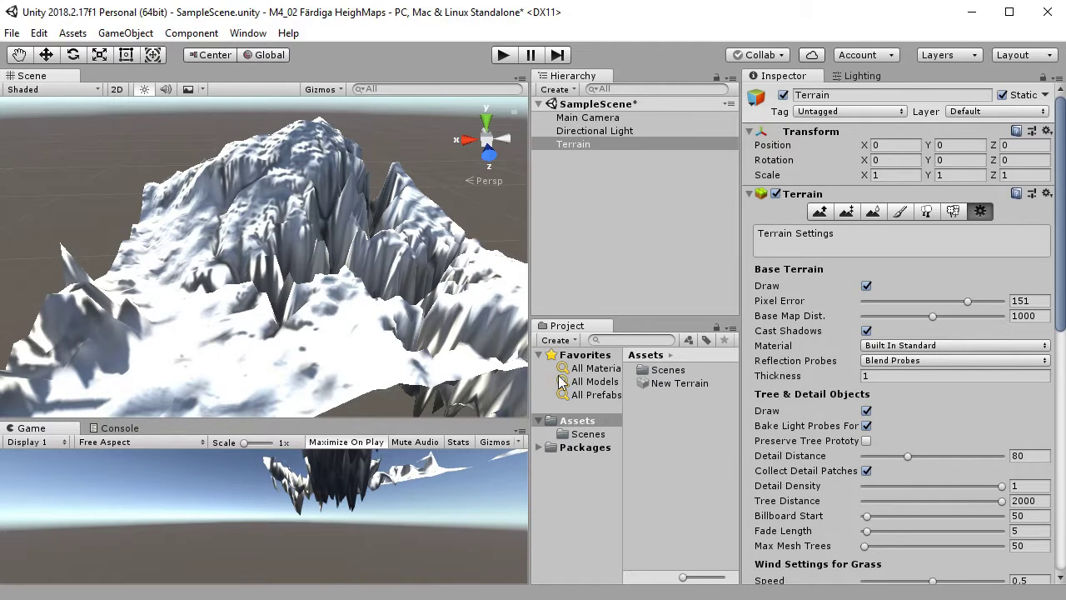
scroll(333, 275, down, 3)
alt+drag(333, 275, 371, 344)
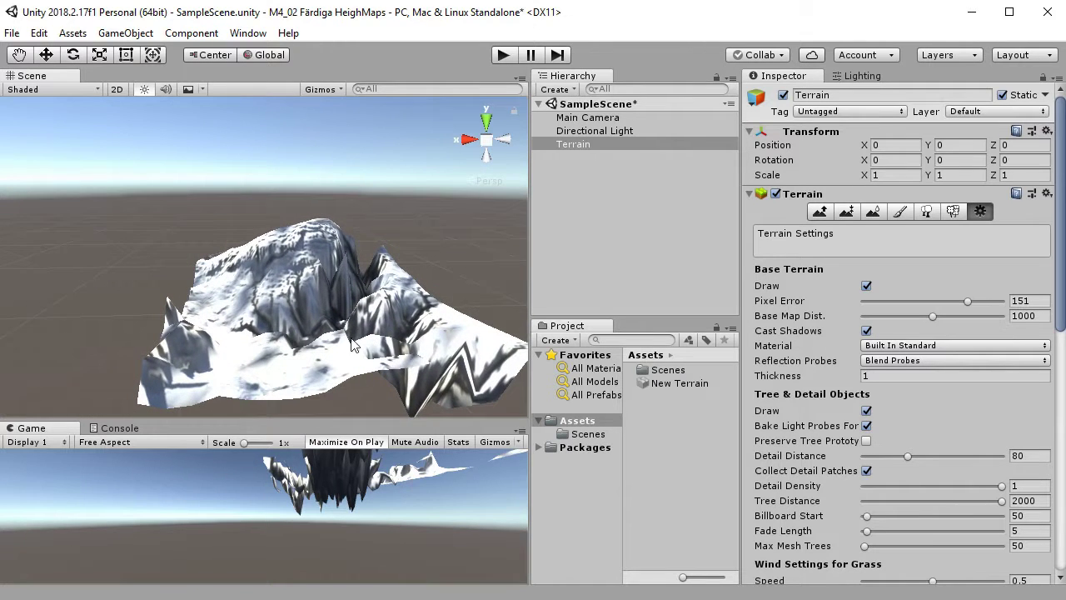
scroll(350, 344, up, 5)
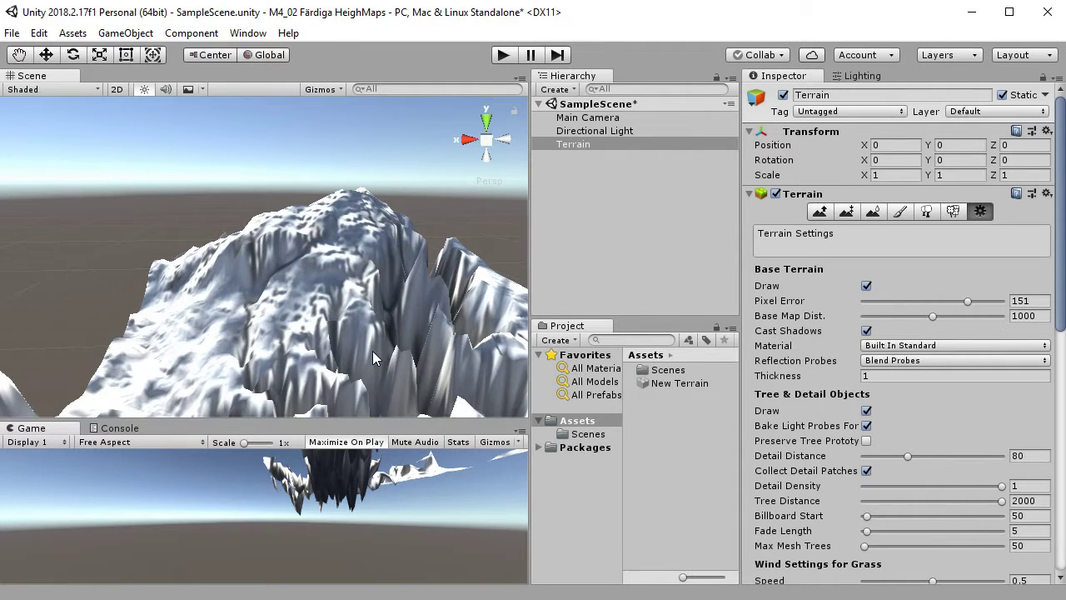
scroll(373, 359, up, 2)
alt+drag(373, 358, 382, 354)
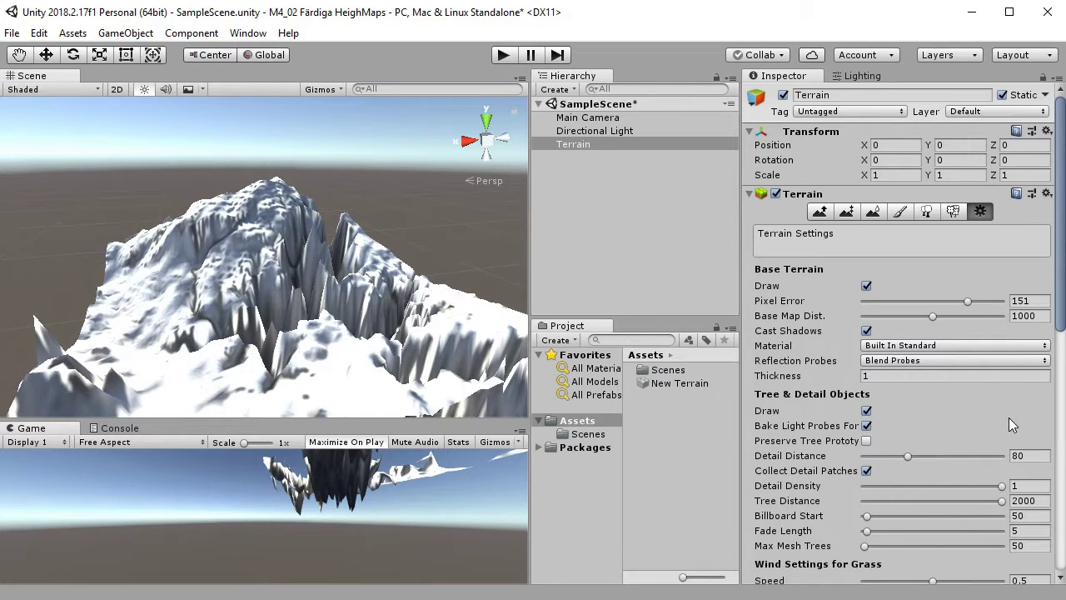
- Set the Terrain Height to 1 in the terrain's resolution settings
click(1027, 300)
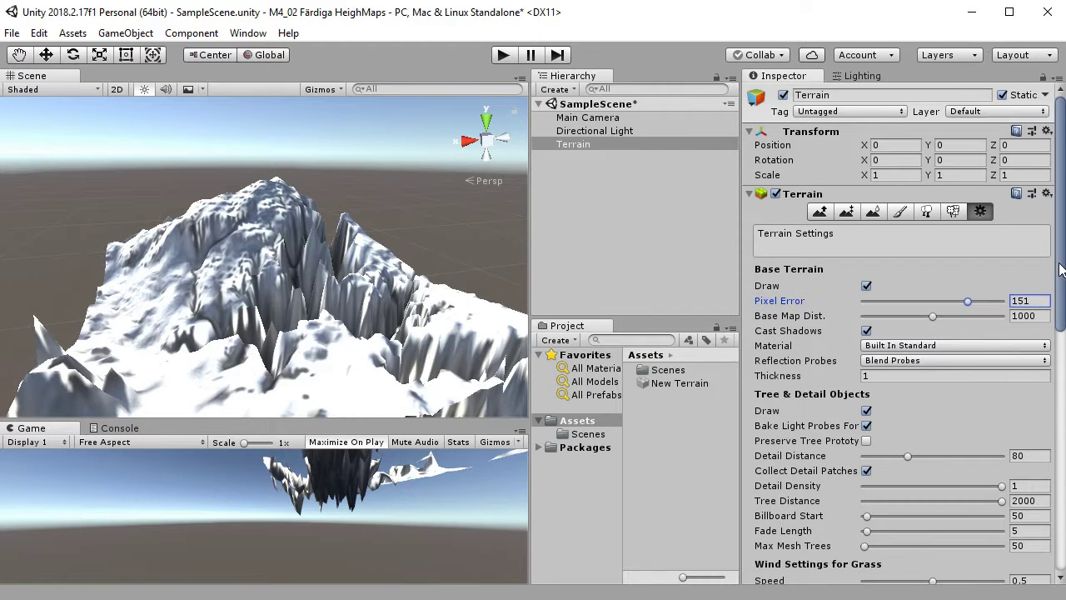
scroll(906, 264, down, 10)
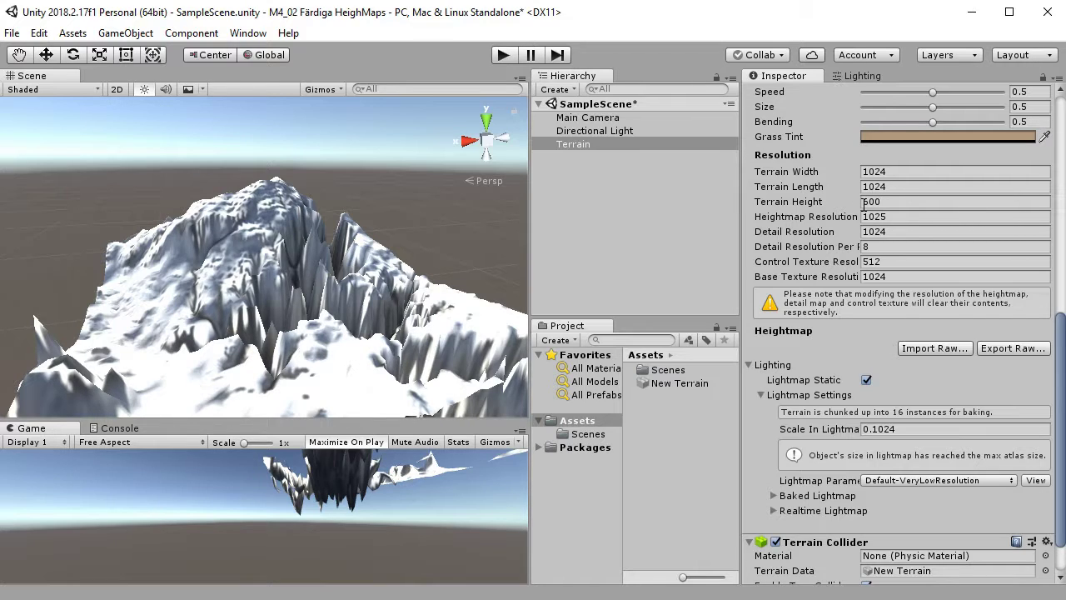
click(871, 202)
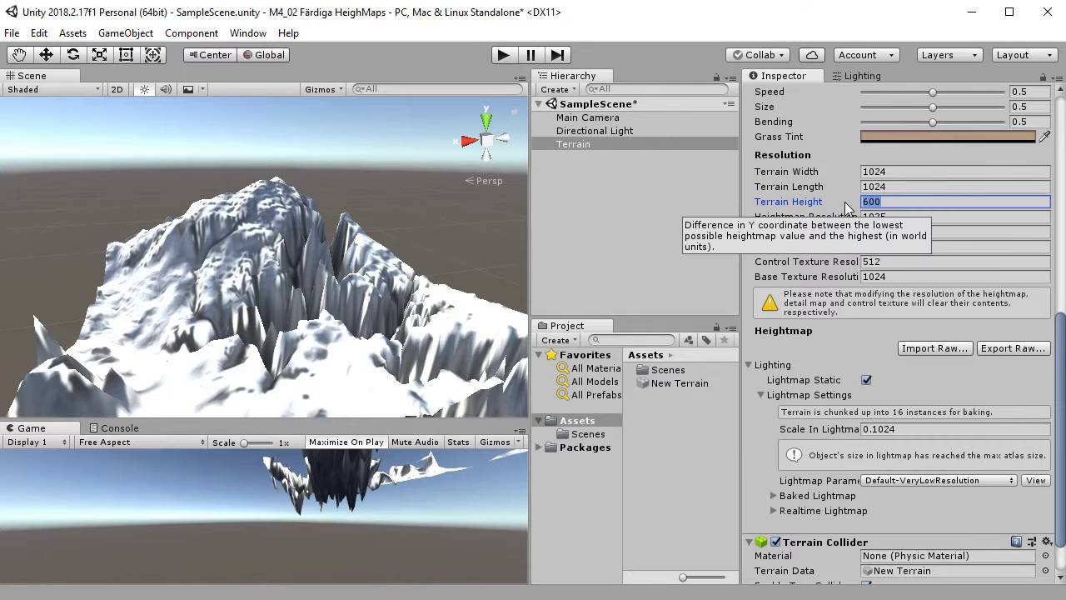
text(1)
key(Return)
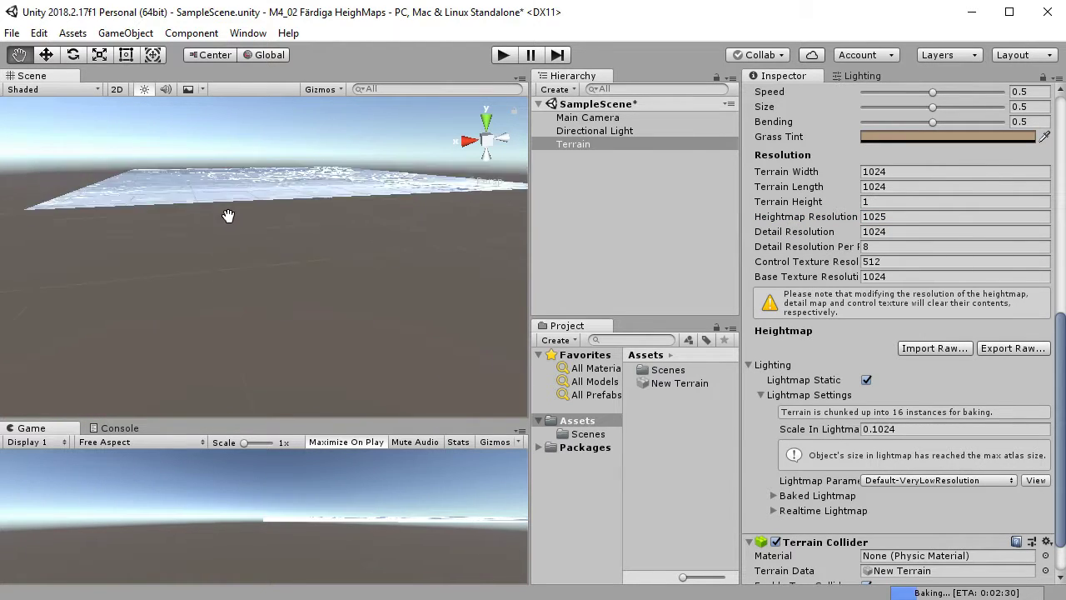
key(f)
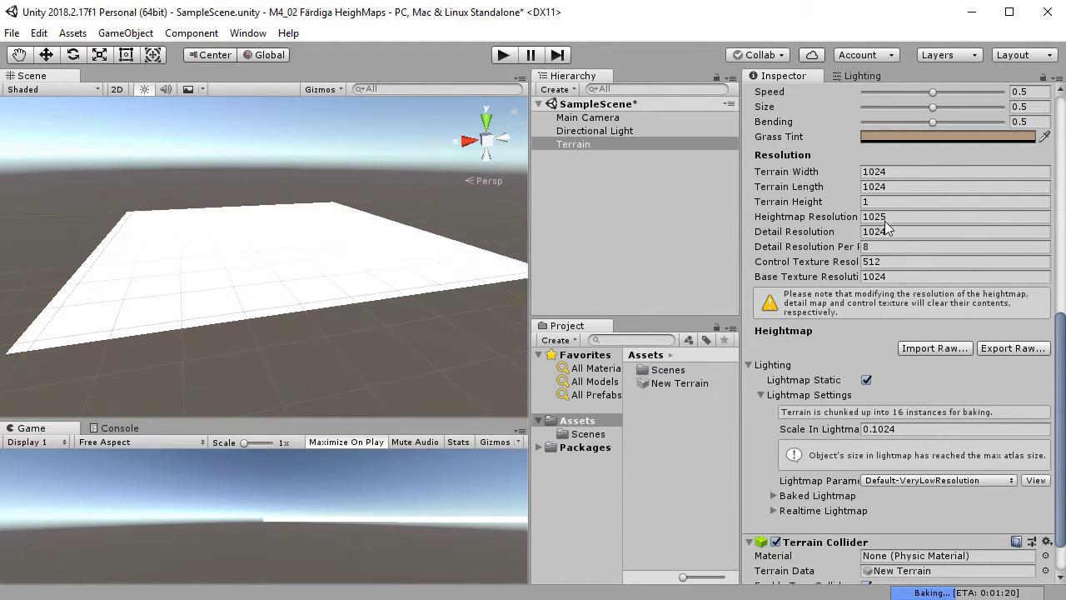
- Set the Terrain Height to 300 and inspect the canyon relief
click(854, 202)
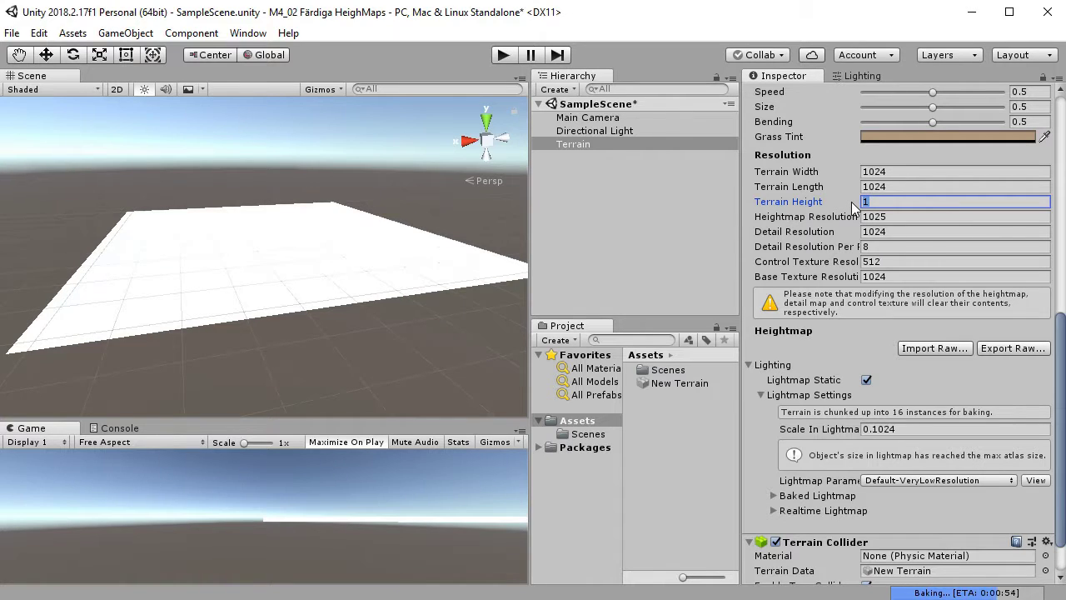
text(300)
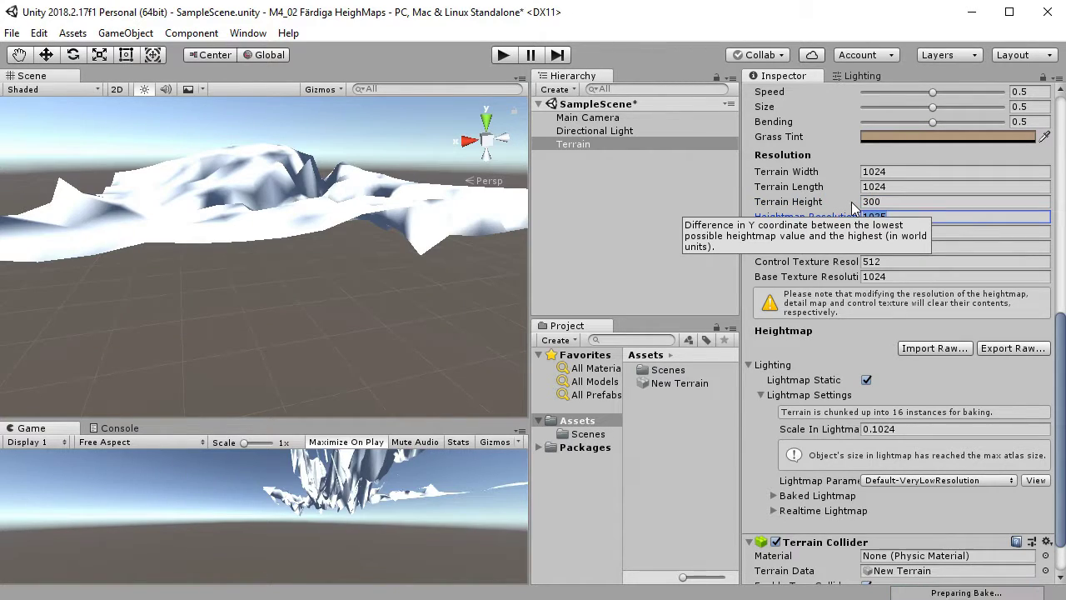
key(Tab)
click(279, 221)
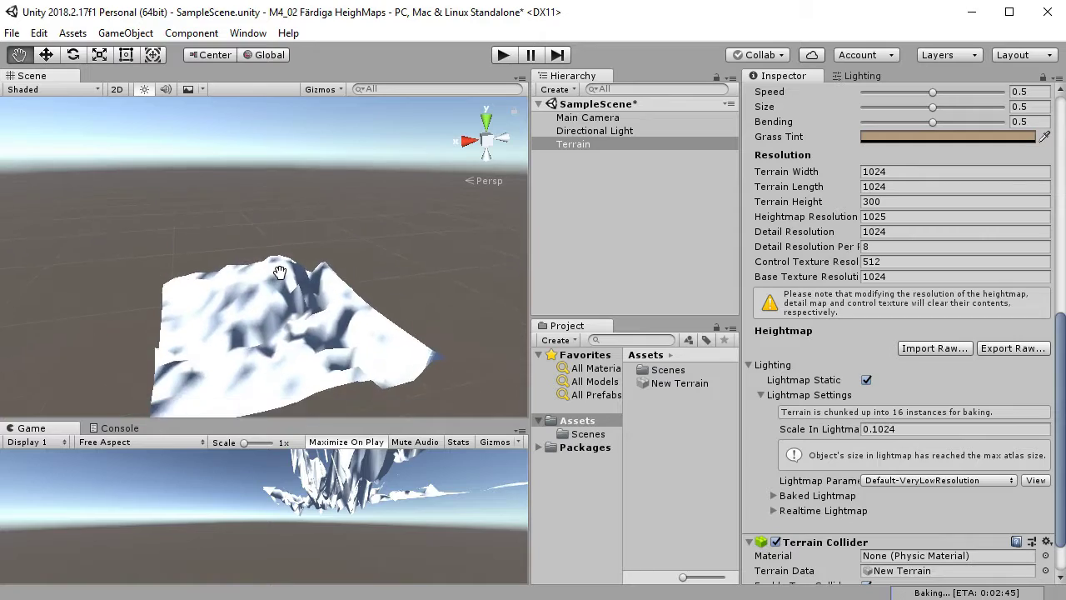
scroll(318, 245, up, 6)
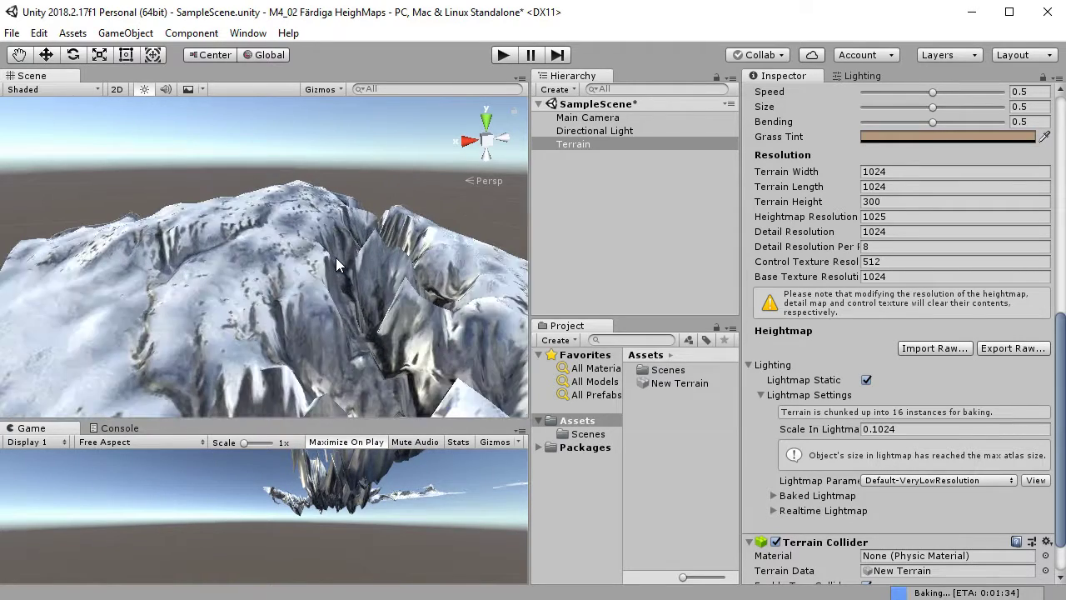
middle_drag(336, 270, 347, 301)
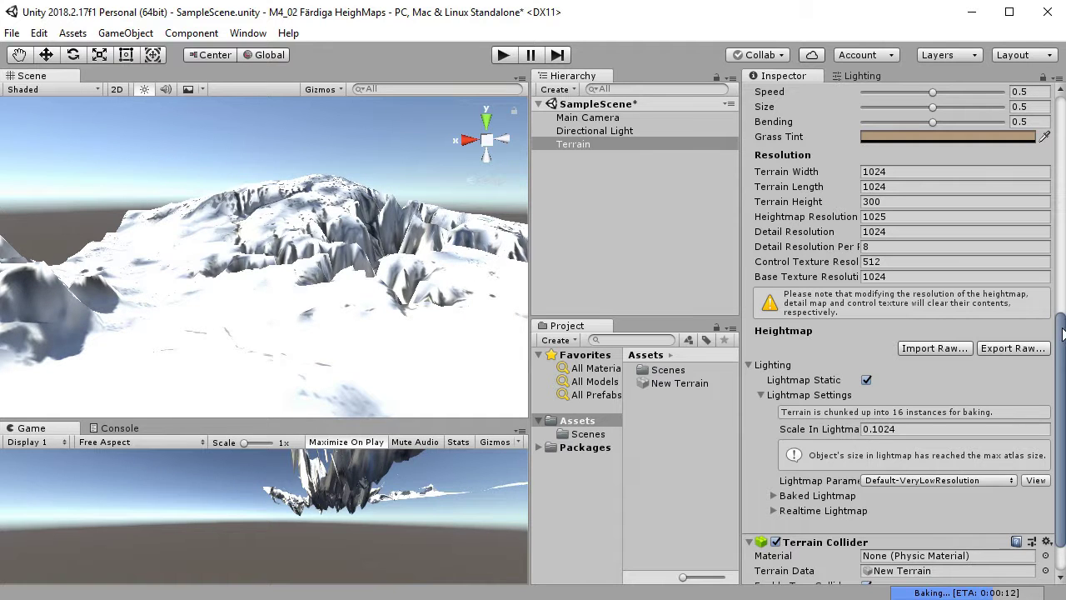
- Set the terrain's Pixel Error to 87 and its Terrain Height to 200, and inspect the flatter canyon
scroll(1054, 300, up, 10)
drag(967, 176, 921, 165)
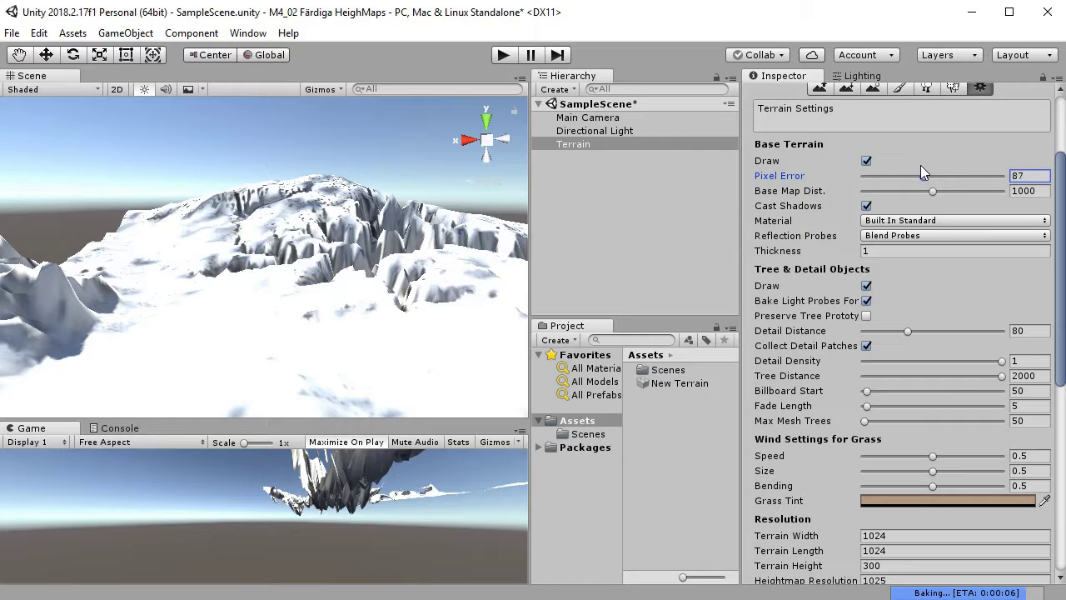
scroll(1058, 233, down, 5)
scroll(899, 333, down, 5)
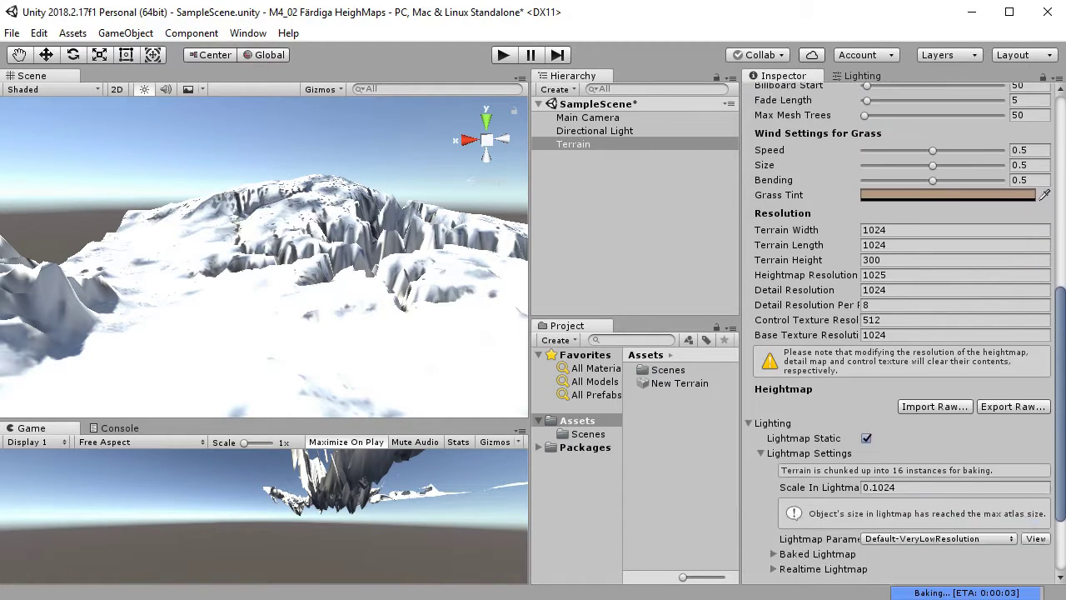
click(834, 229)
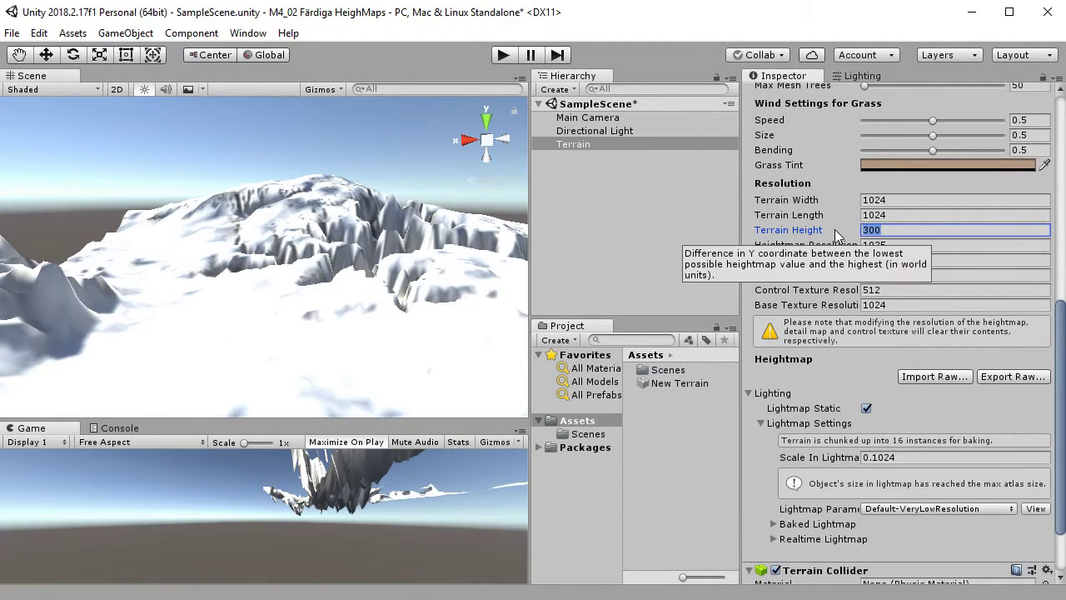
text(200)
key(Tab)
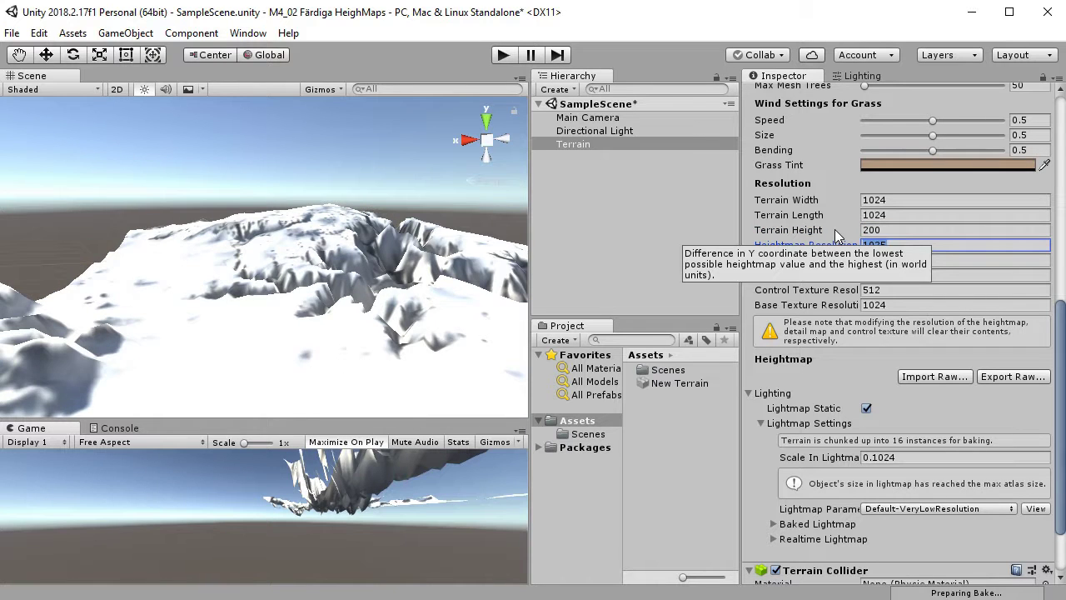
scroll(310, 329, up, 6)
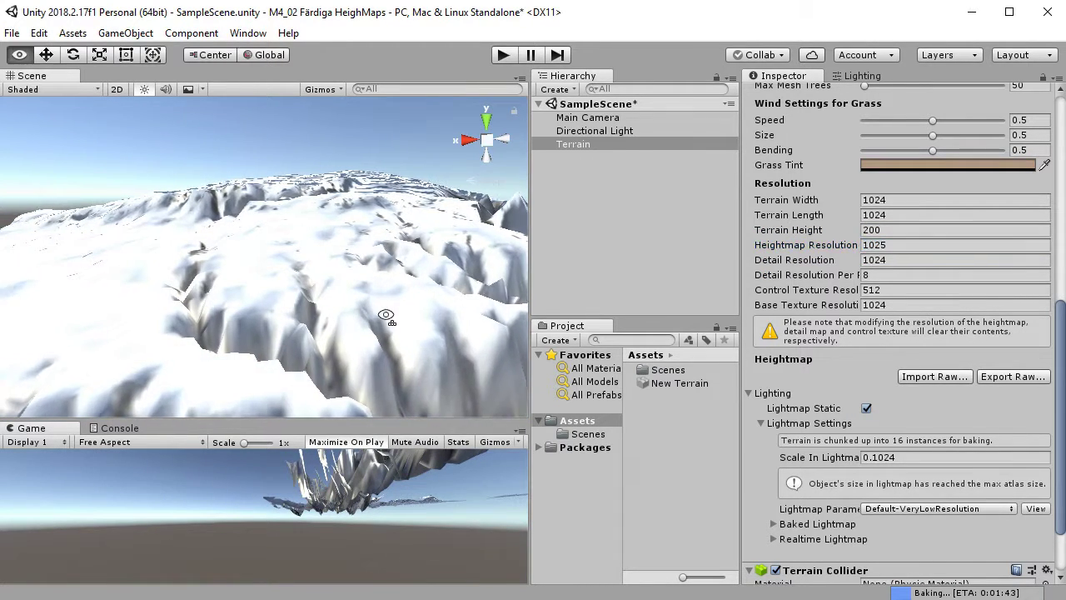
scroll(318, 325, up, 3)
scroll(318, 319, up, 5)
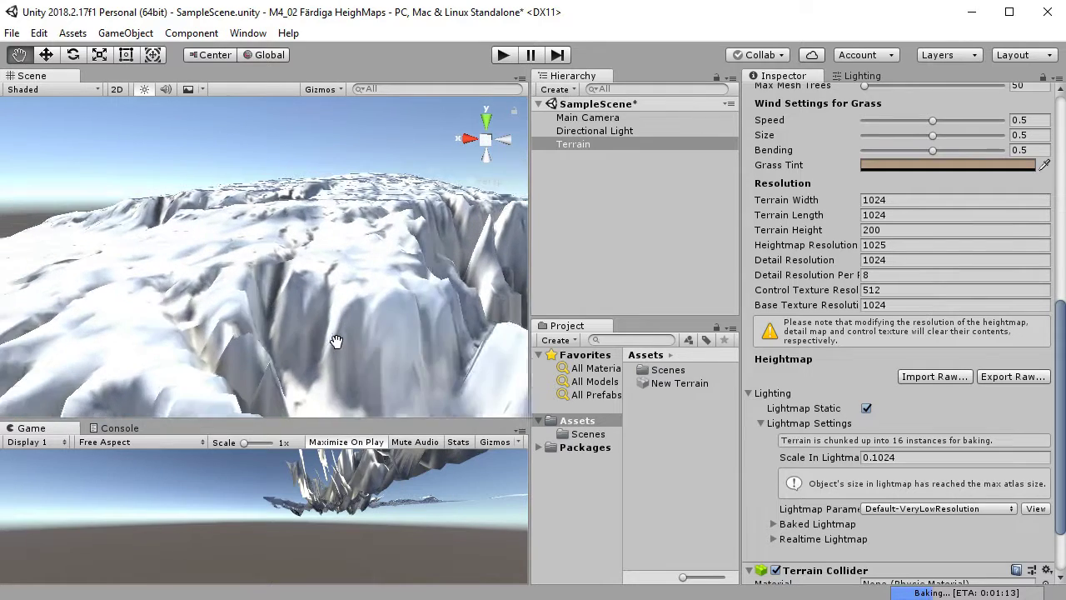
scroll(377, 349, up, 5)
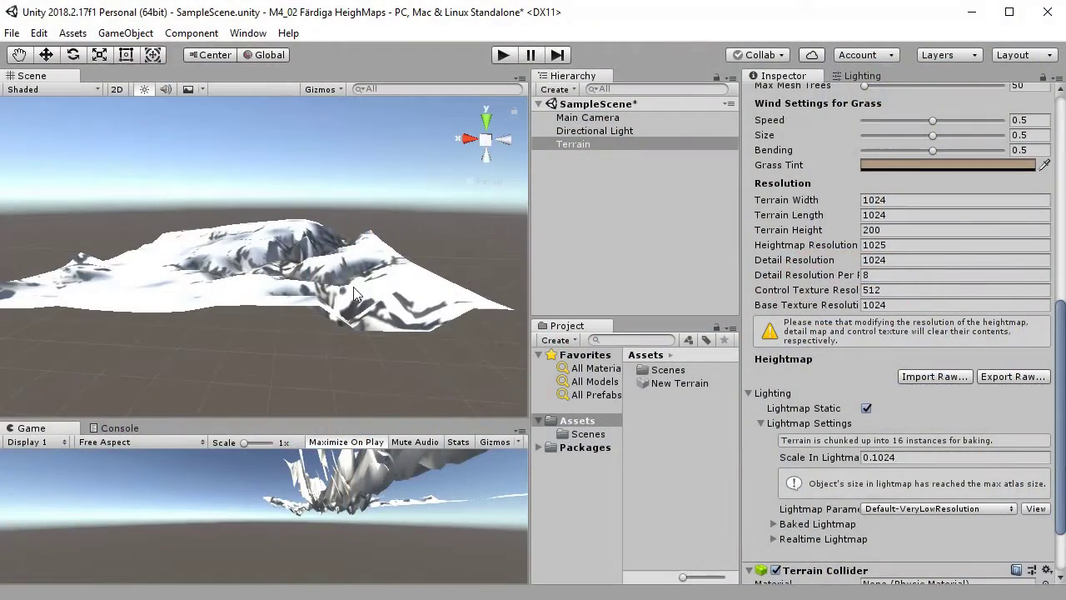
- Switch to the Chrome browser and close the preview of the canyon heightmap in the image results
key(alt+Tab)
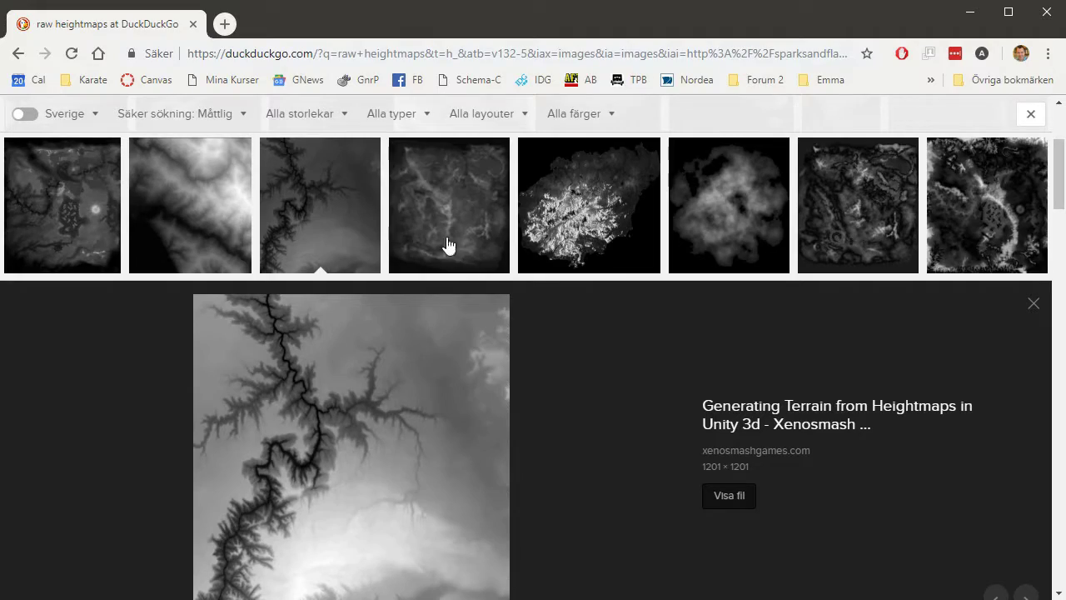
click(1032, 305)
scroll(520, 470, up, 3)
- Search DuckDuckGo images for "prästkrage" and open the preview of the square Plantagen.se daisy photo
click(222, 126)
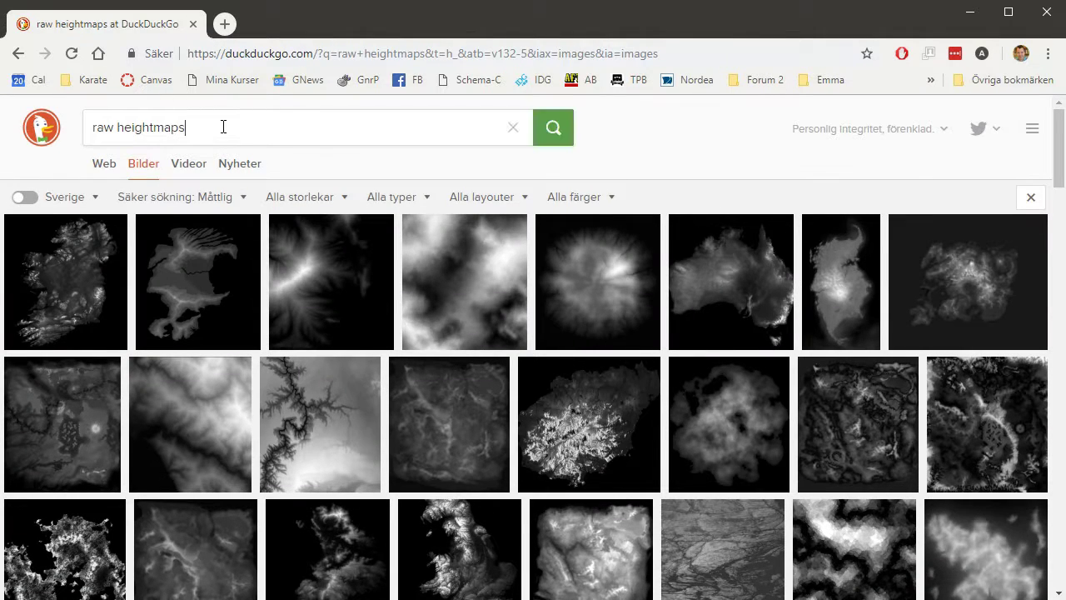
key(ctrl+a)
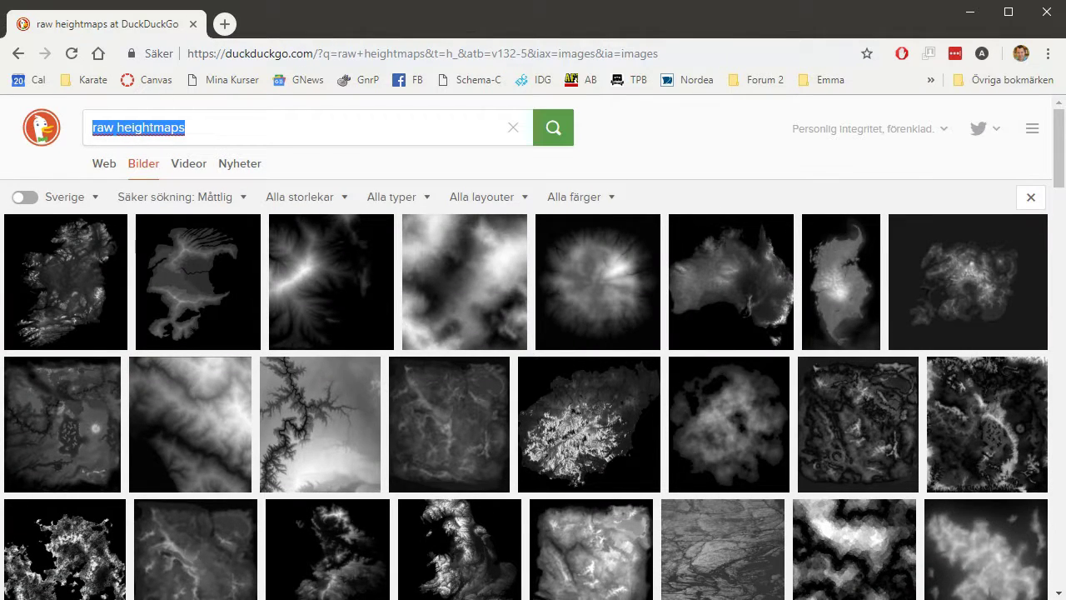
text(pr)
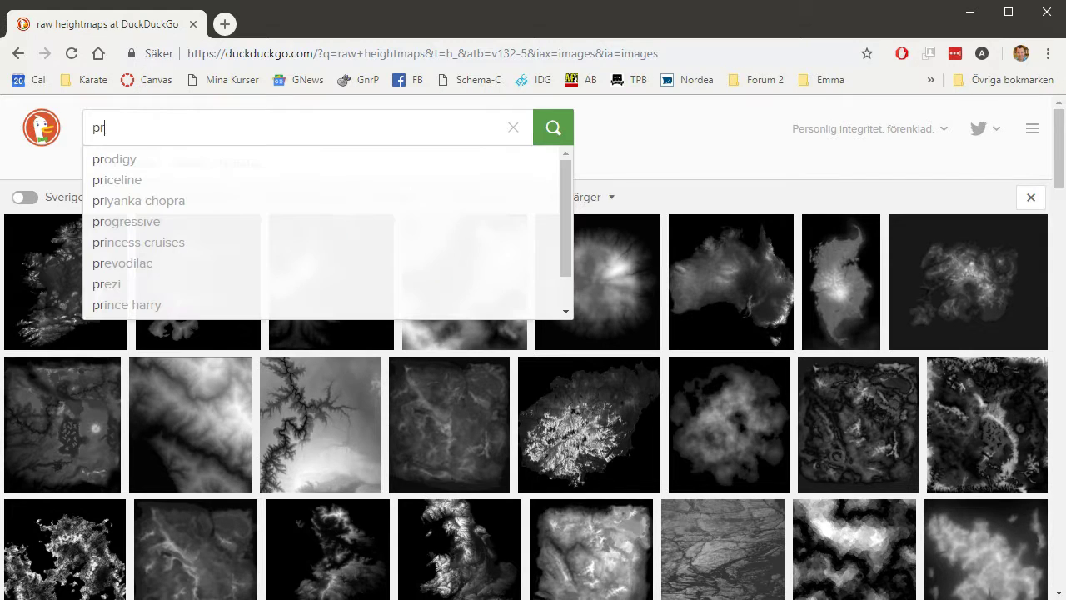
text(ästkrage)
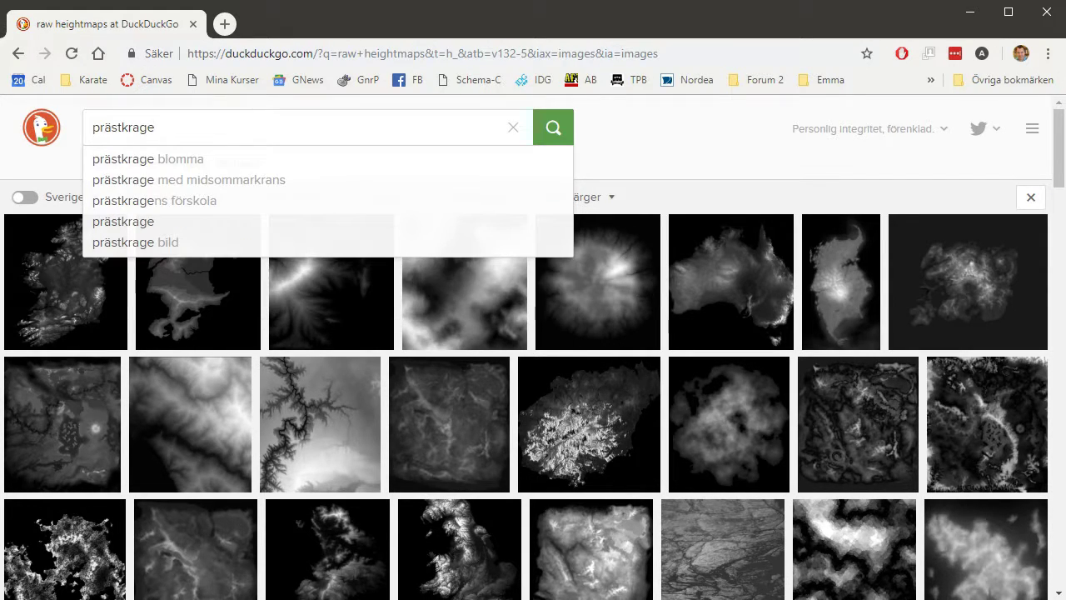
key(Return)
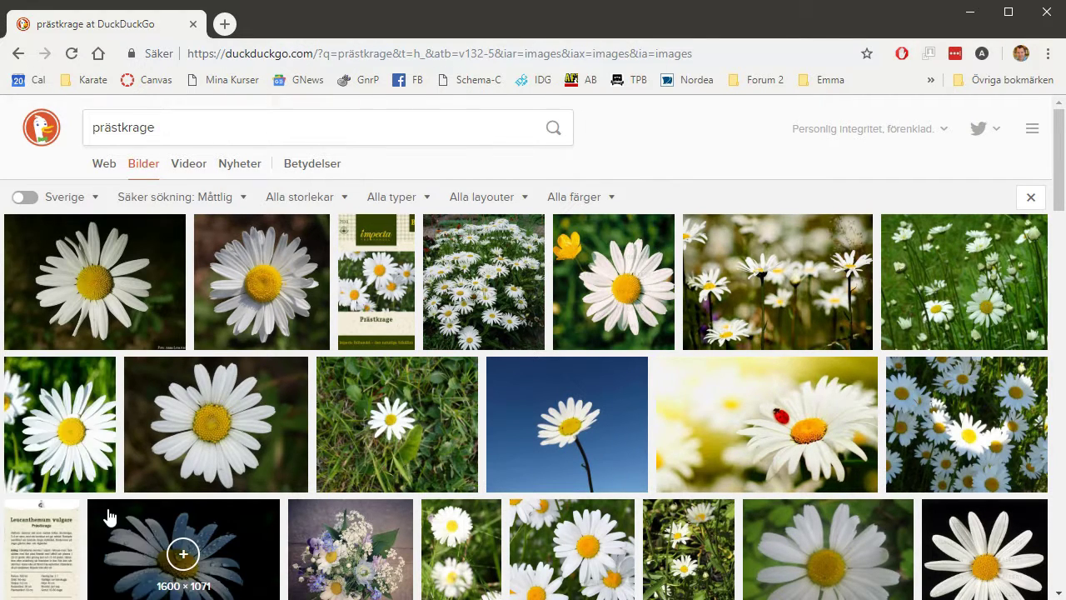
click(86, 429)
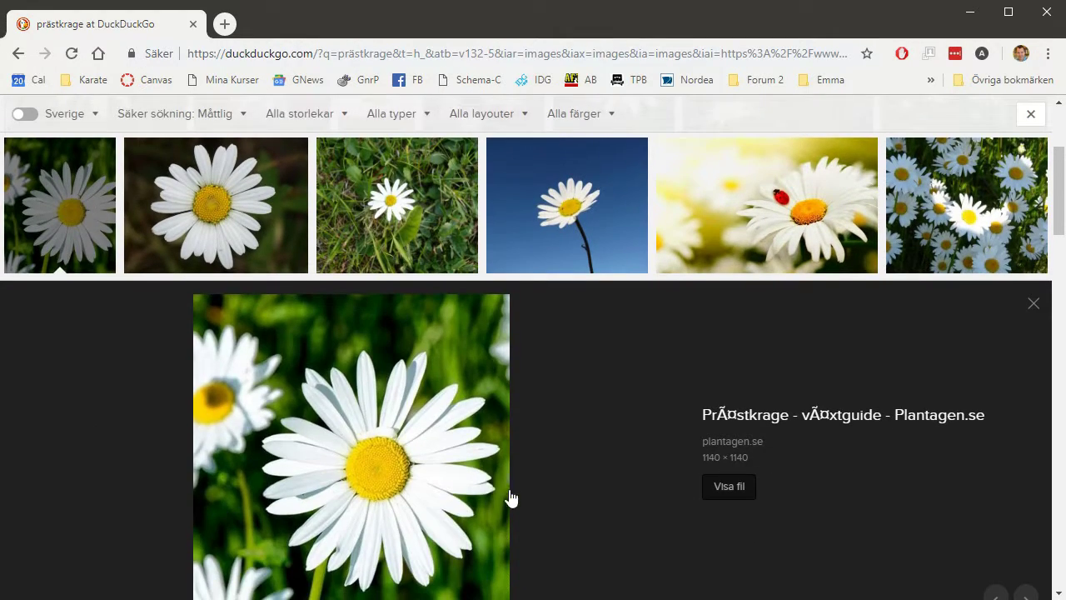
- Open the daisy photo's full-size file, switch to GIMP, and close the grandcan image, discarding its changes
click(718, 493)
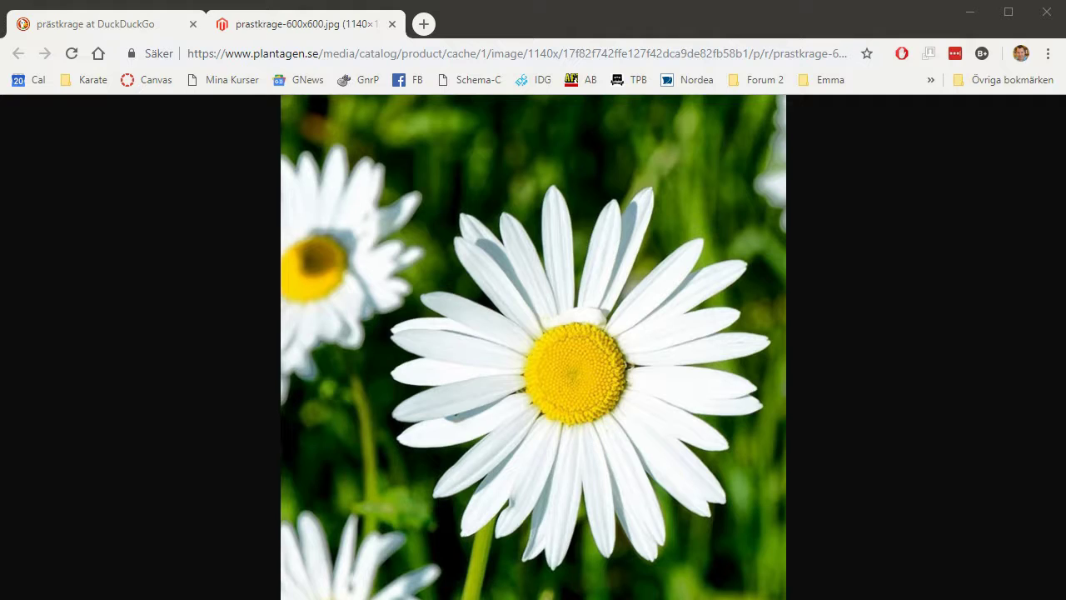
key(alt+Tab)
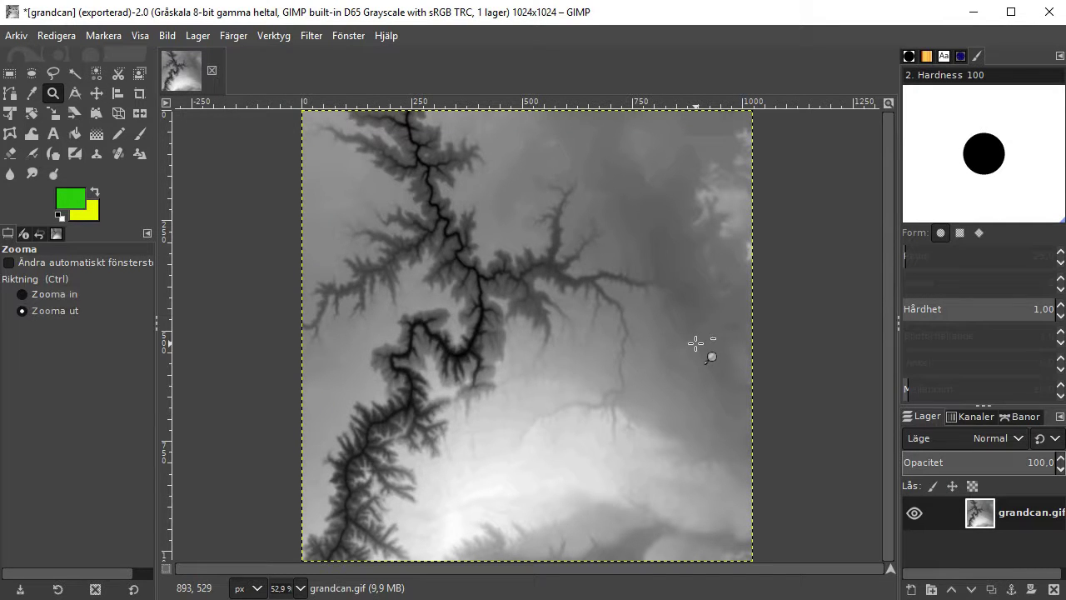
key(ctrl+w)
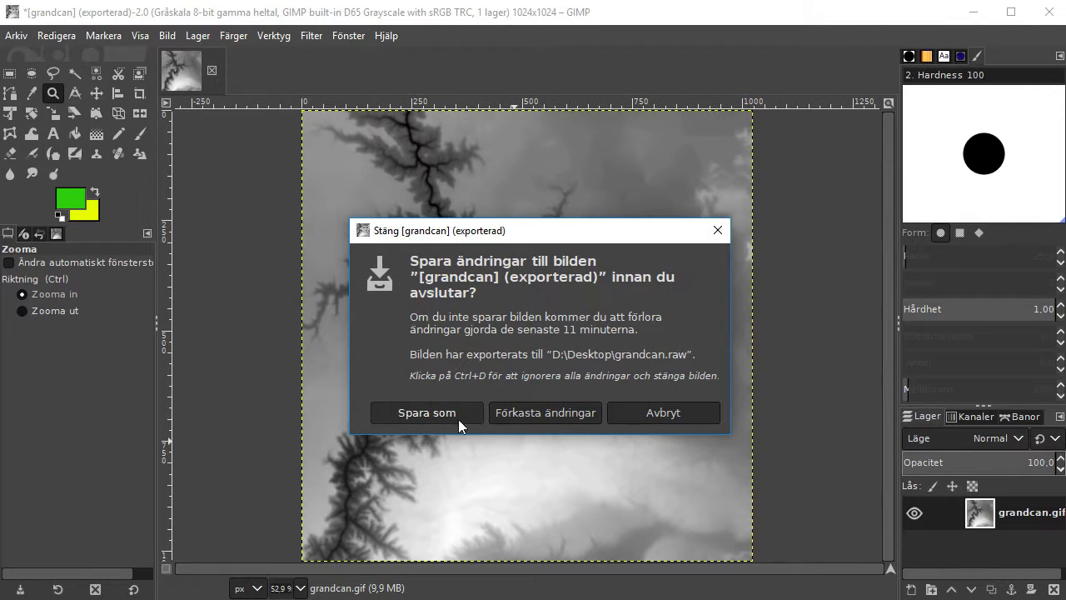
click(554, 413)
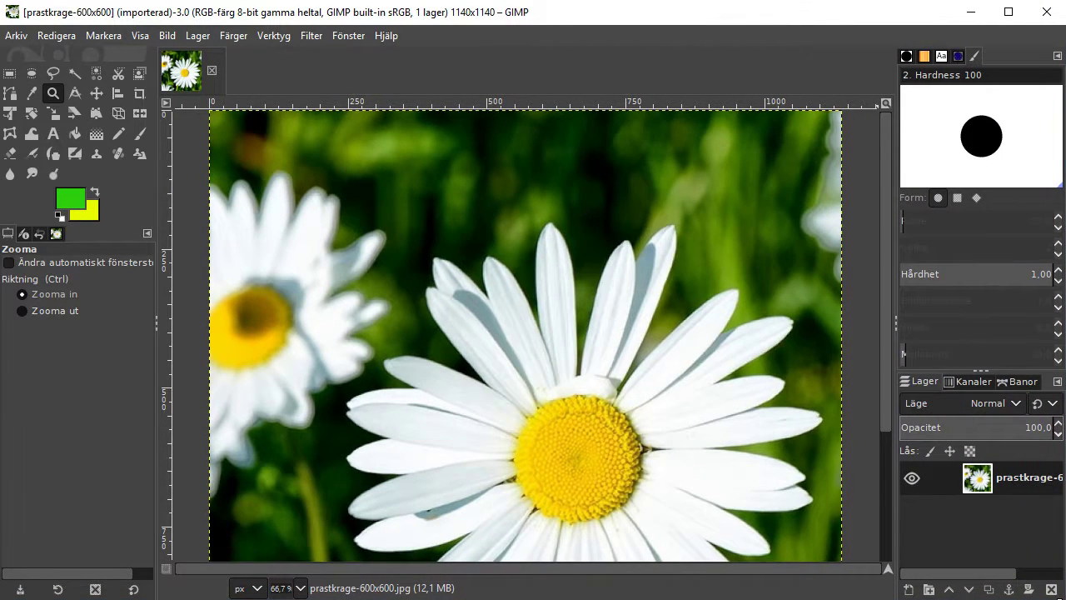
- Scale the prastkrage-600x600 daisy image to 1024 × 1024 px
ctrl+click(610, 142)
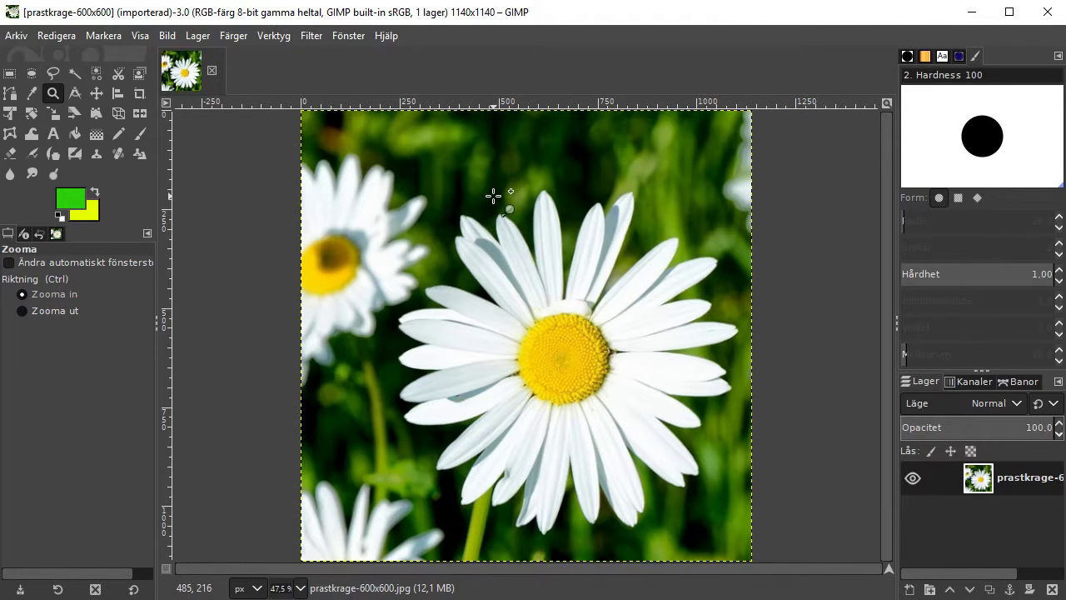
right_click(455, 166)
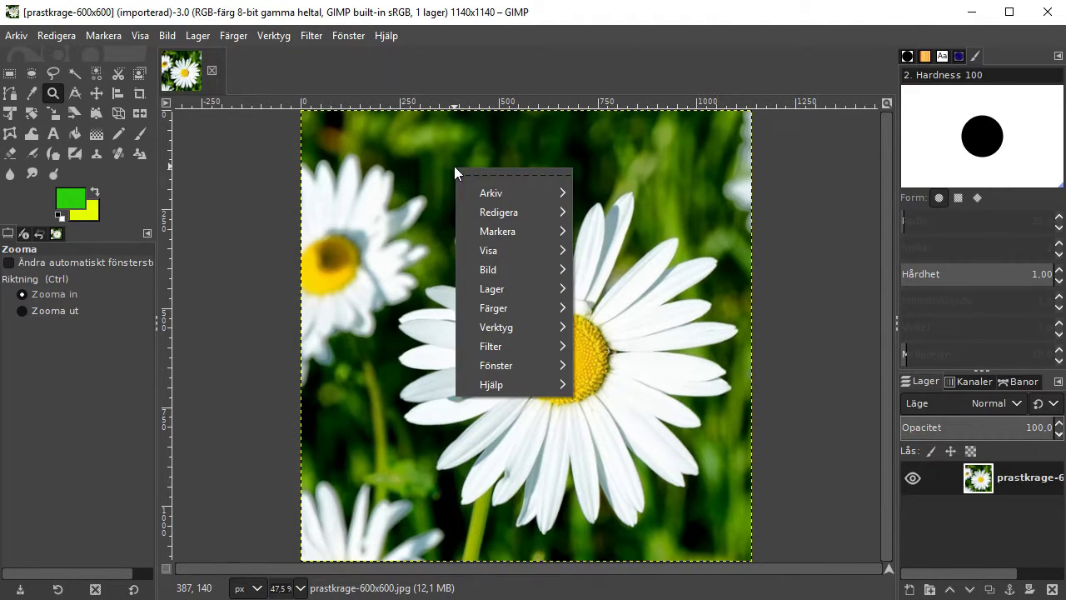
mouse_move(519, 270)
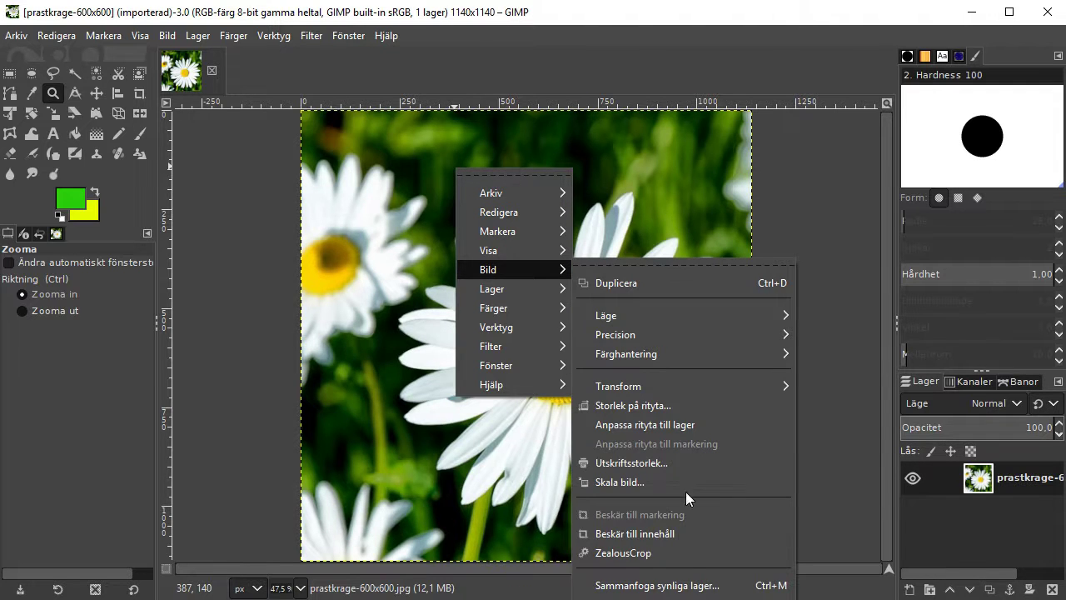
click(654, 477)
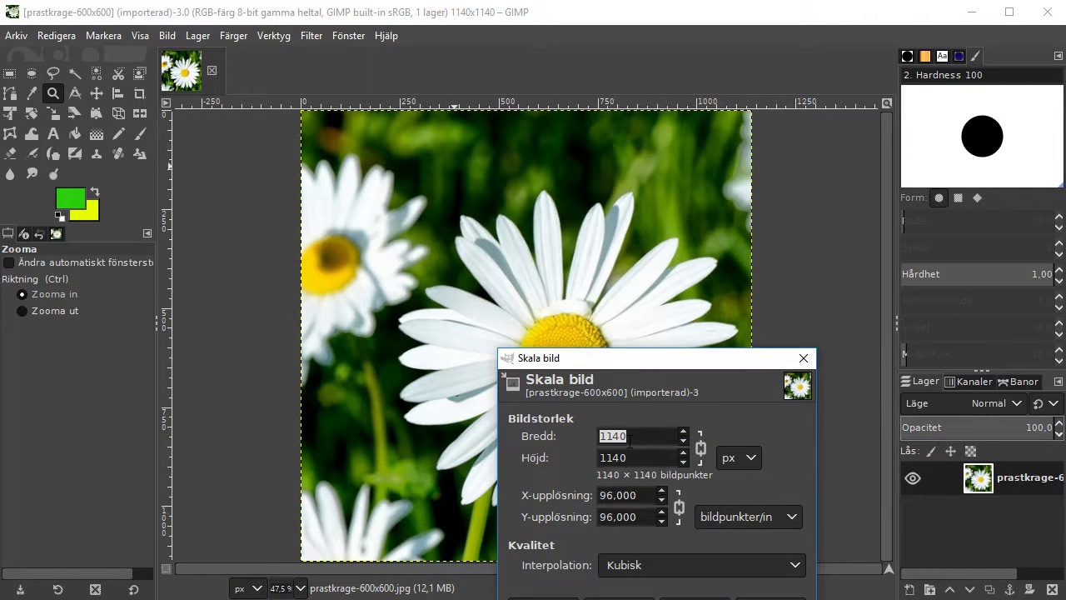
text(1024)
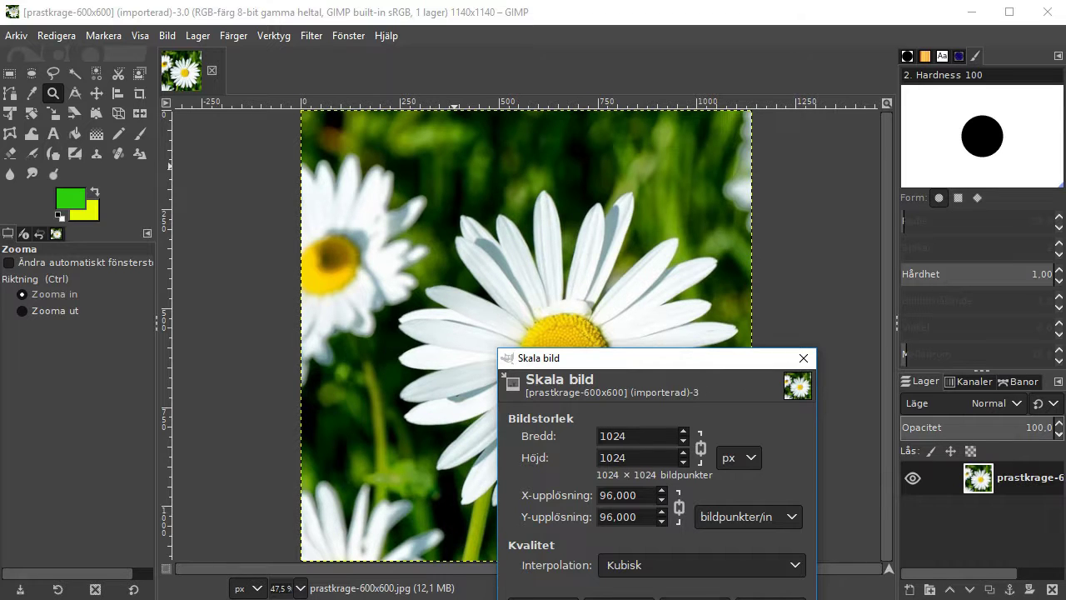
key(Return)
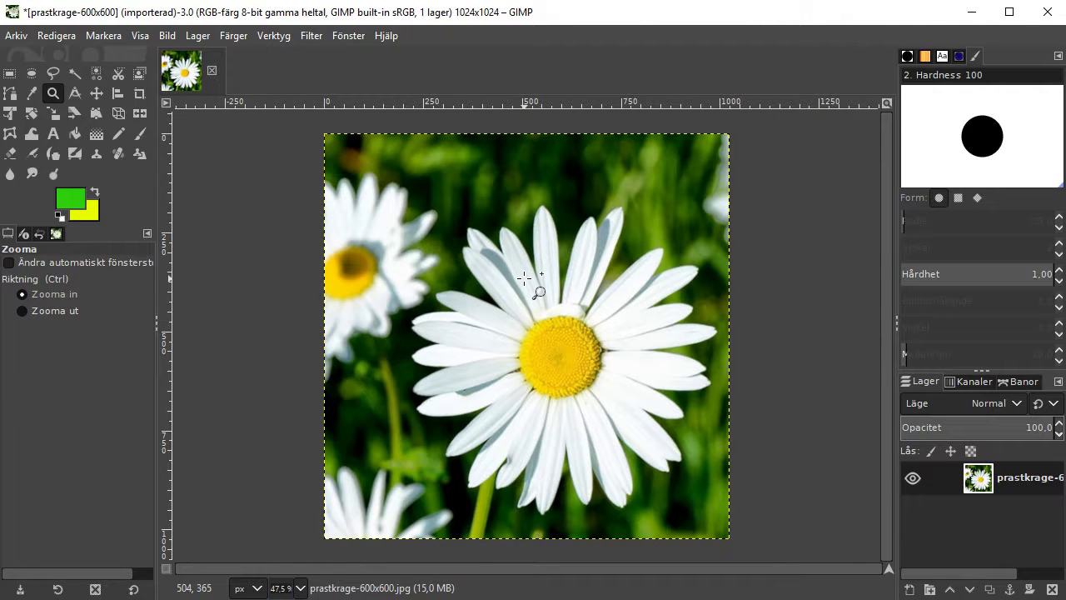
- Convert the daisy image's color mode to grayscale
ctrl+click(525, 277)
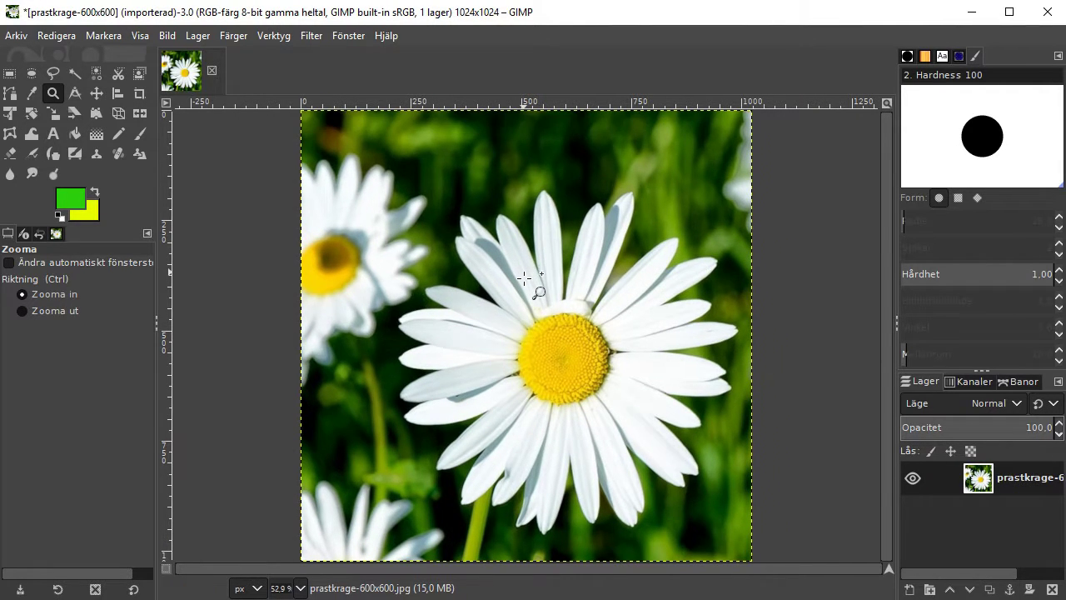
right_click(510, 210)
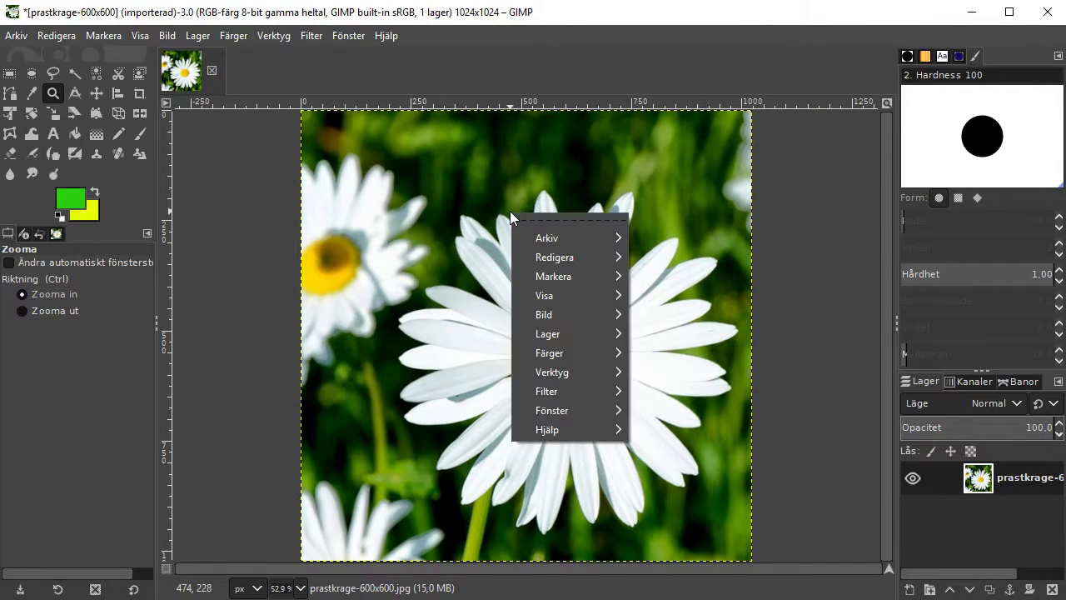
mouse_move(621, 314)
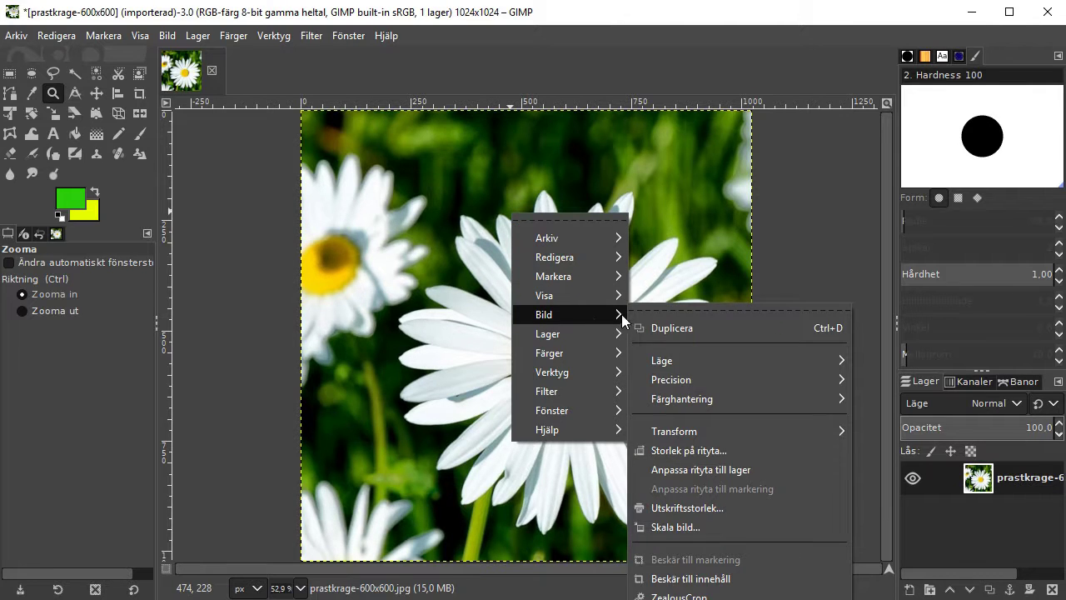
mouse_move(742, 354)
click(924, 389)
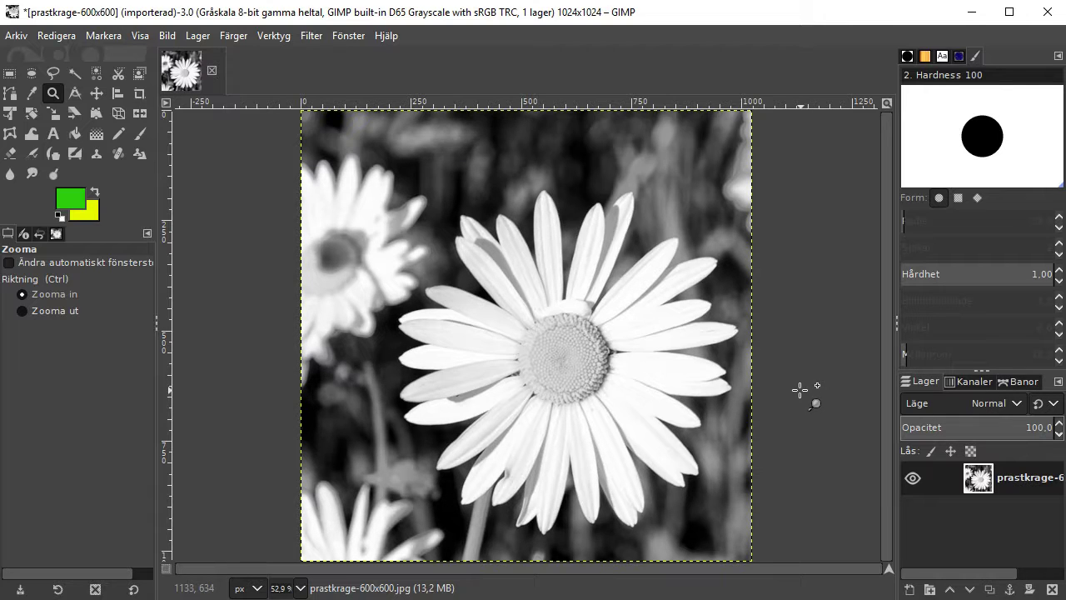
right_click(467, 184)
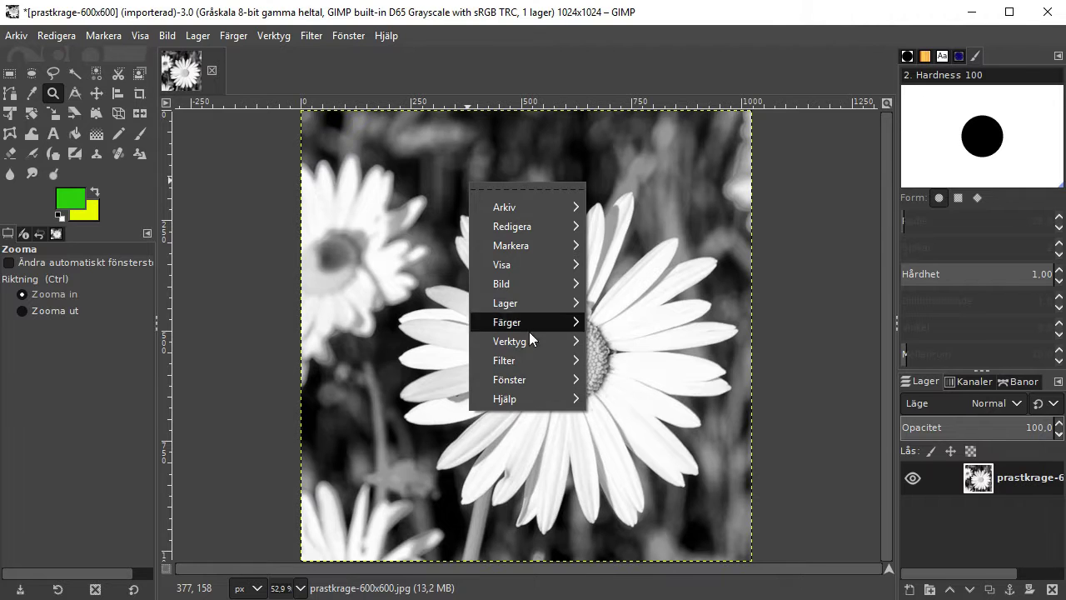
mouse_move(524, 322)
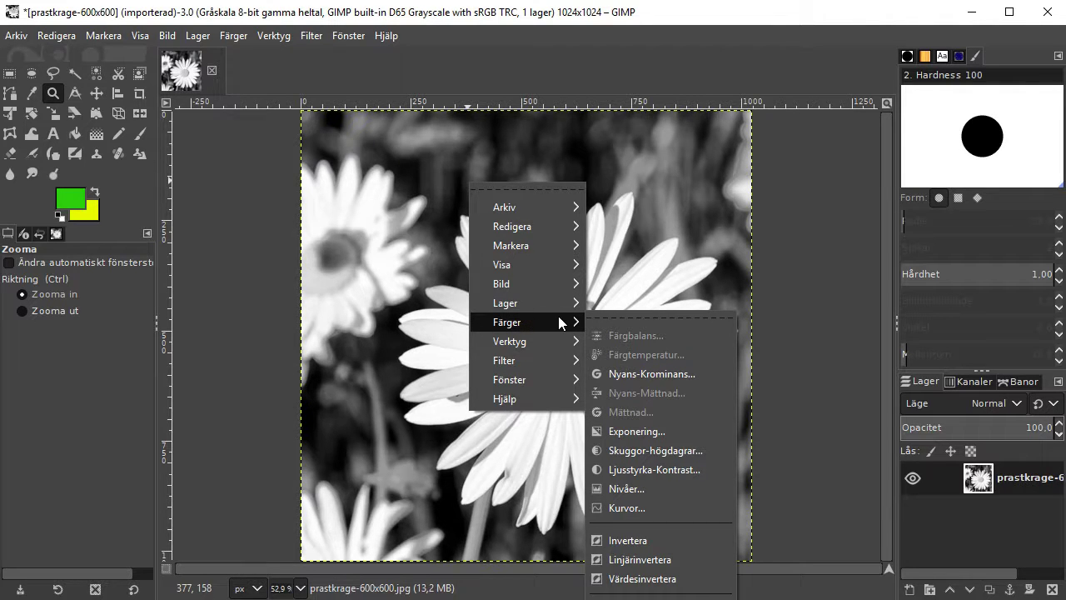
click(653, 488)
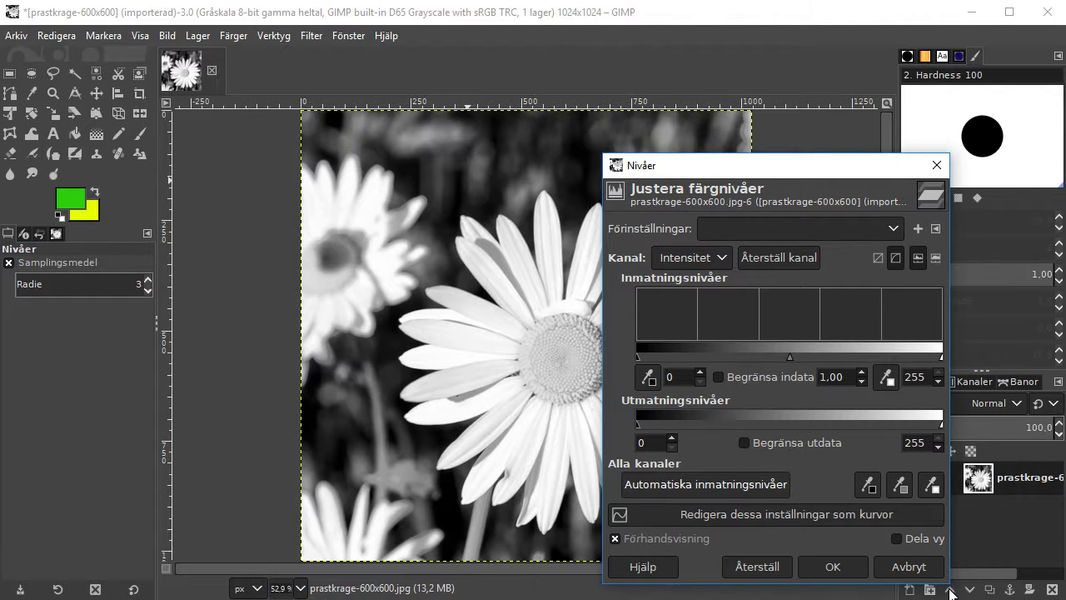
drag(744, 177, 712, 115)
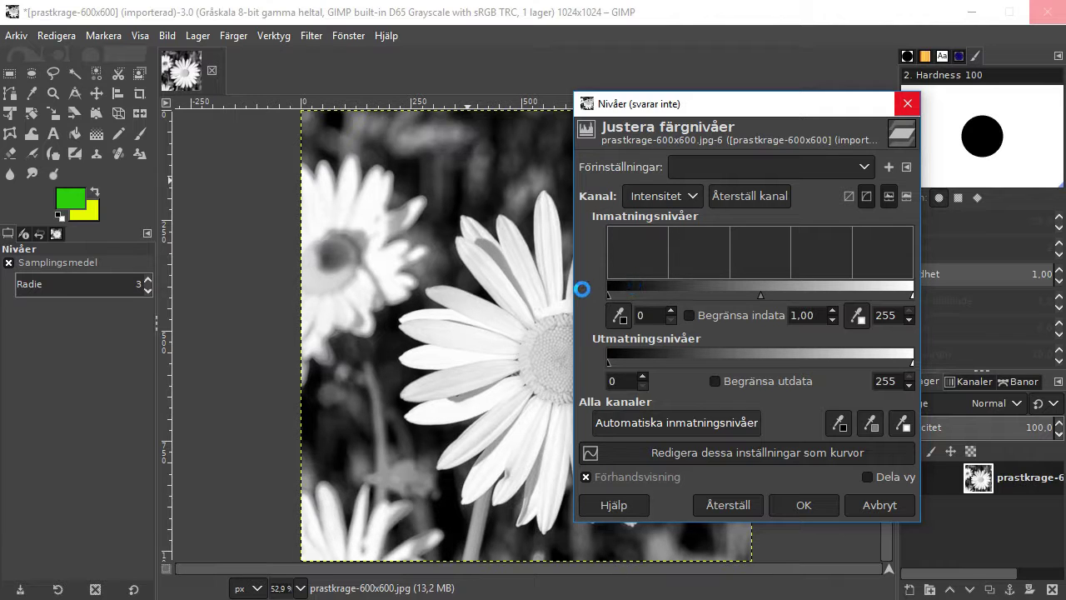
- Brighten the grayscale daisy with Levels by shifting the input midtone strongly toward the shadows, keeping the black and white points at 0 and 255
right_click(503, 164)
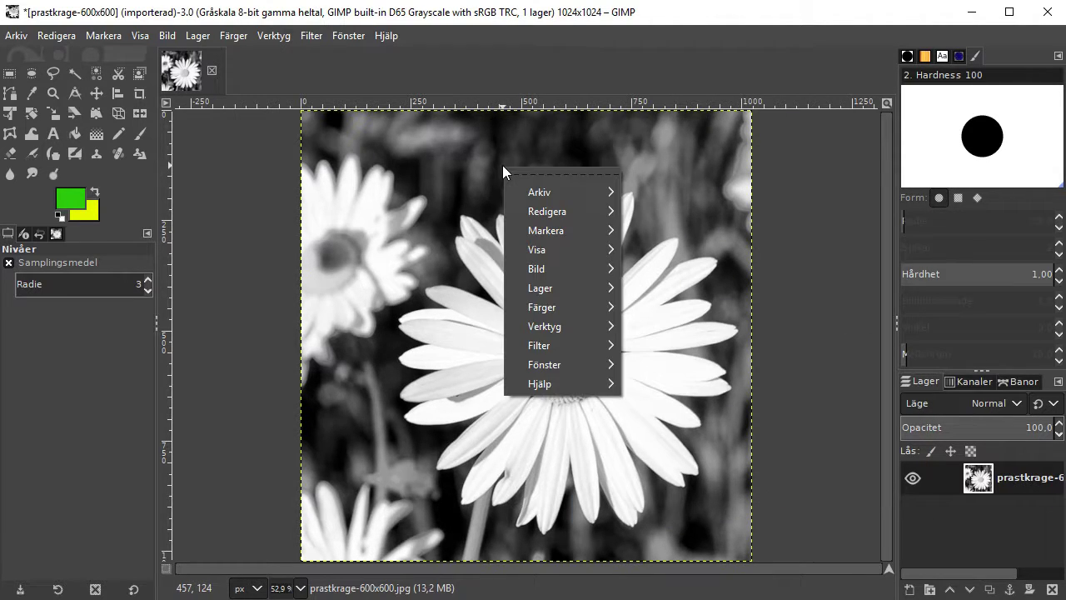
mouse_move(561, 271)
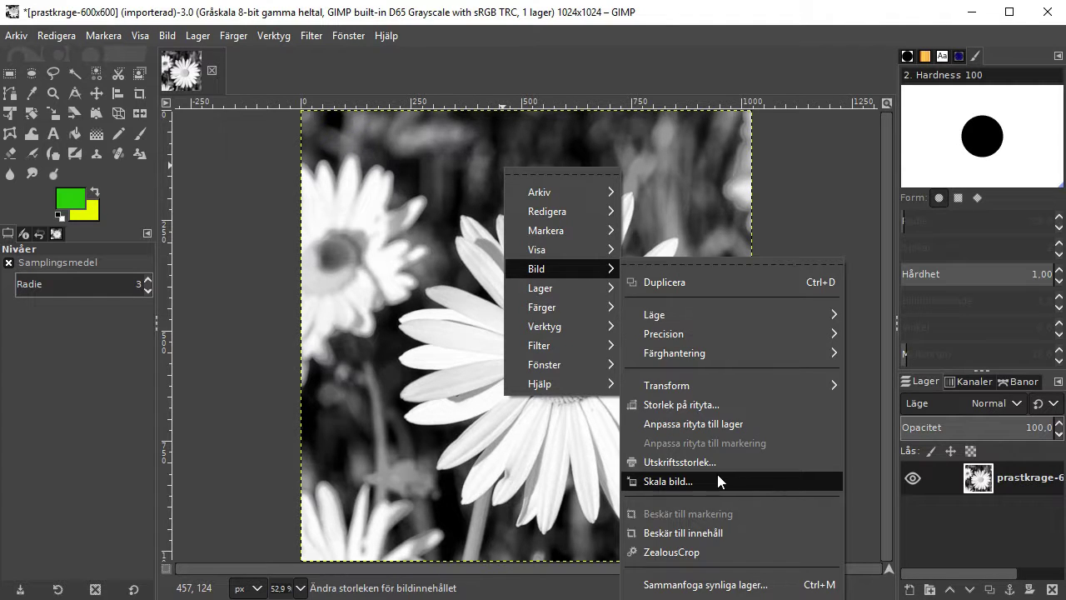
mouse_move(580, 308)
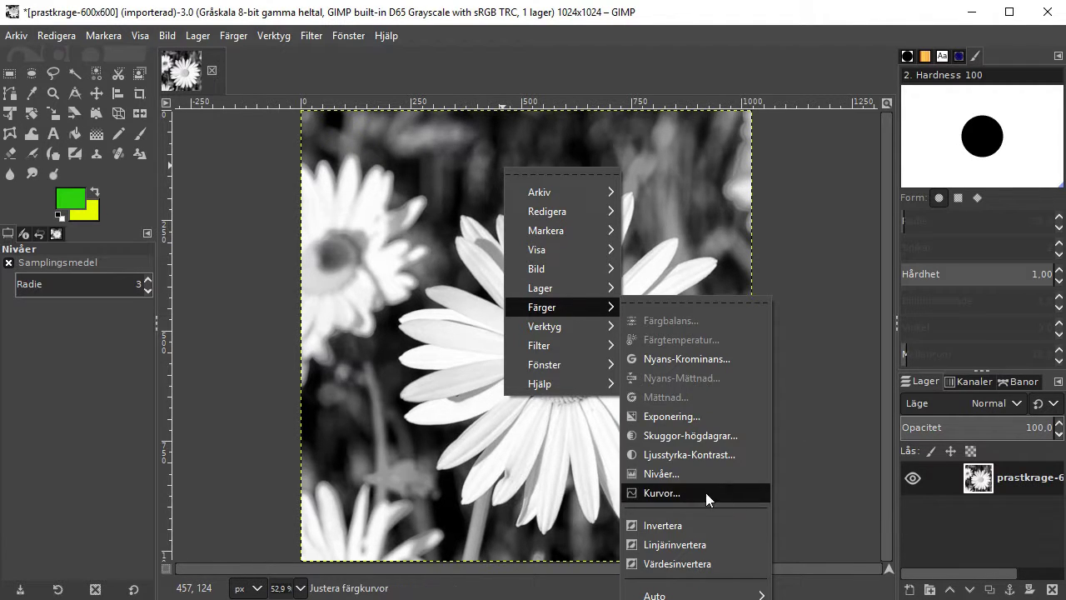
click(666, 473)
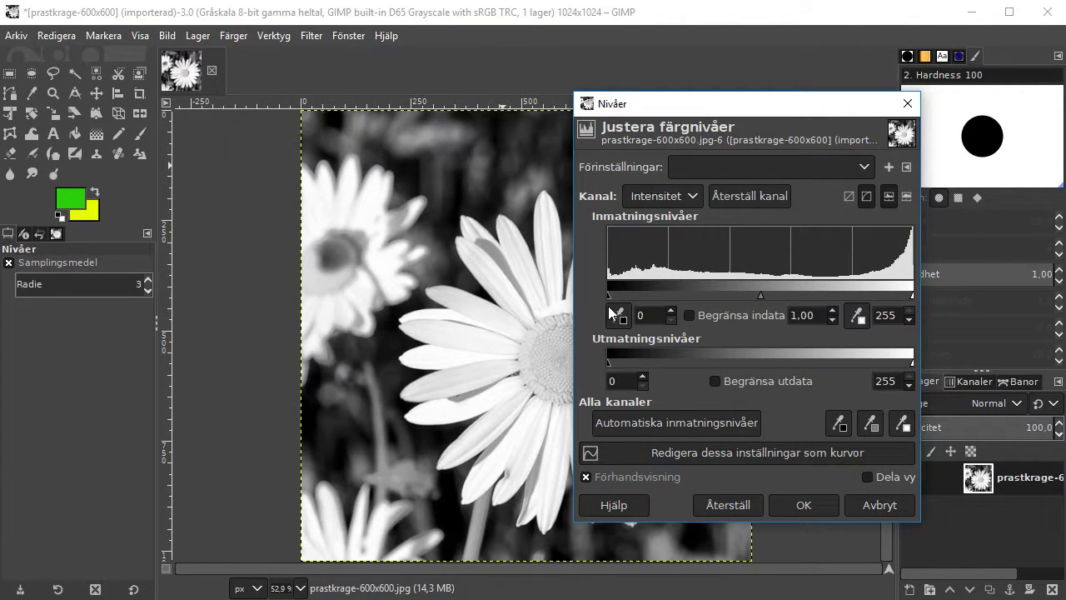
mouse_move(609, 297)
mouse_down()
mouse_move(644, 297)
mouse_move(608, 296)
mouse_up()
mouse_move(911, 294)
mouse_down()
mouse_move(836, 292)
mouse_move(913, 293)
mouse_up()
drag(760, 297, 662, 292)
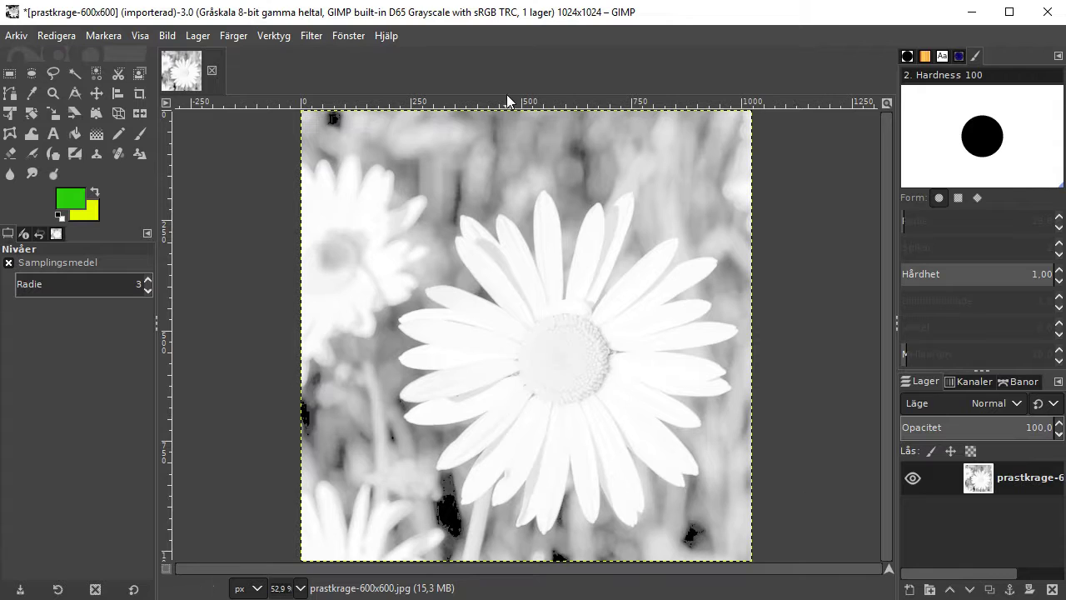
- Apply Curves to the daisy with the black end raised to about a third and a curve point at about x 172, y 154
right_click(506, 199)
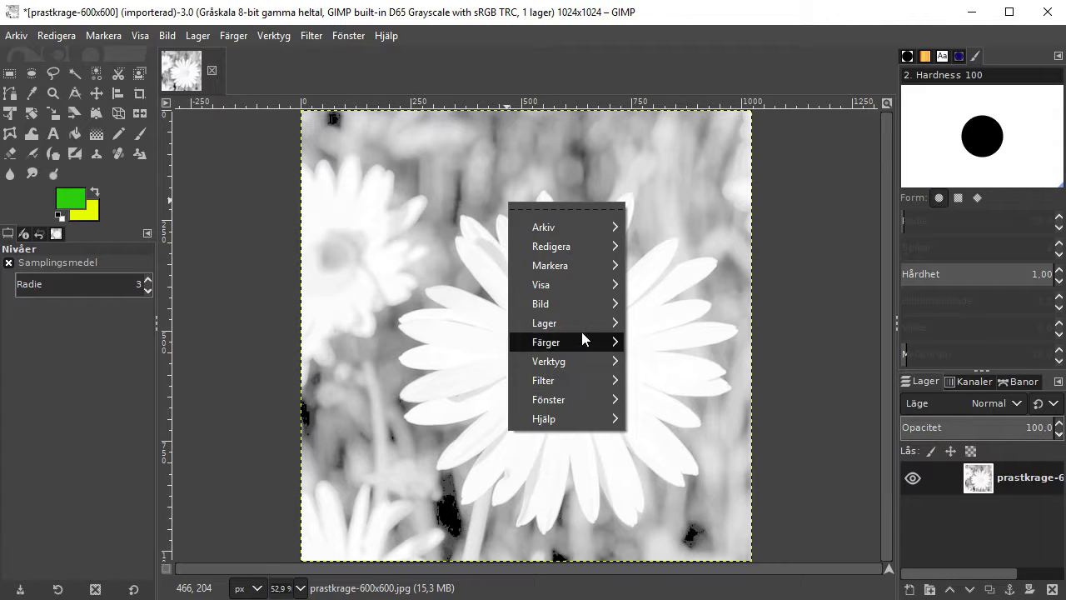
mouse_move(580, 339)
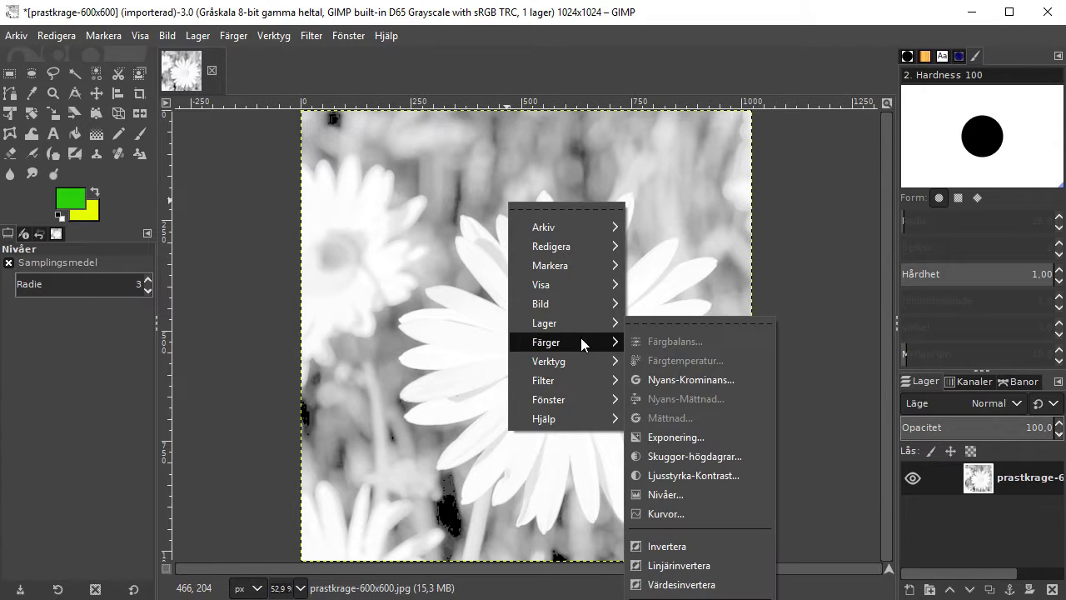
click(702, 511)
drag(946, 330, 769, 78)
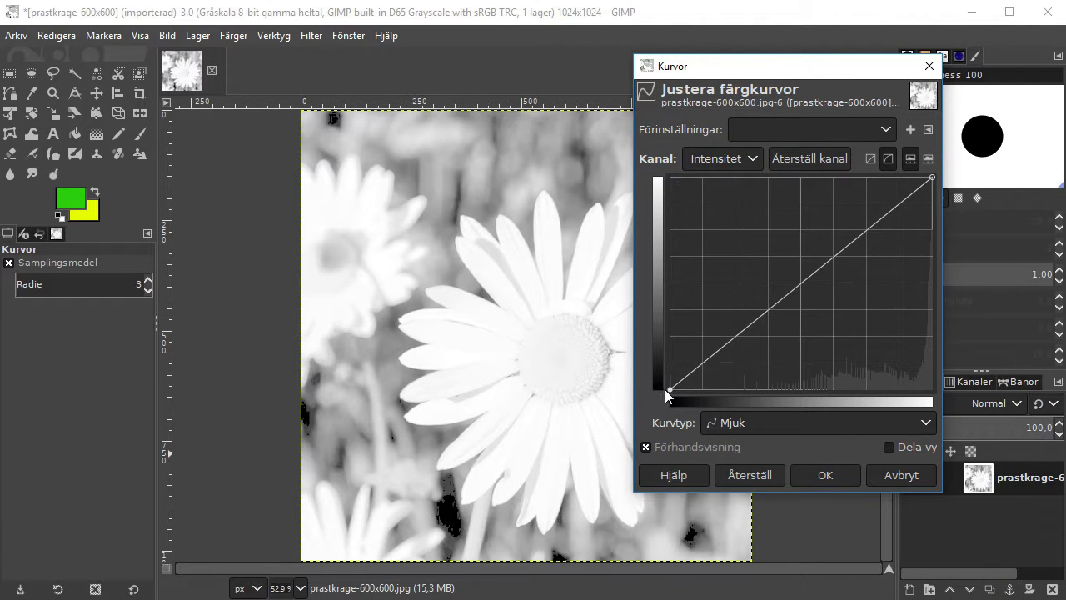
drag(665, 389, 660, 321)
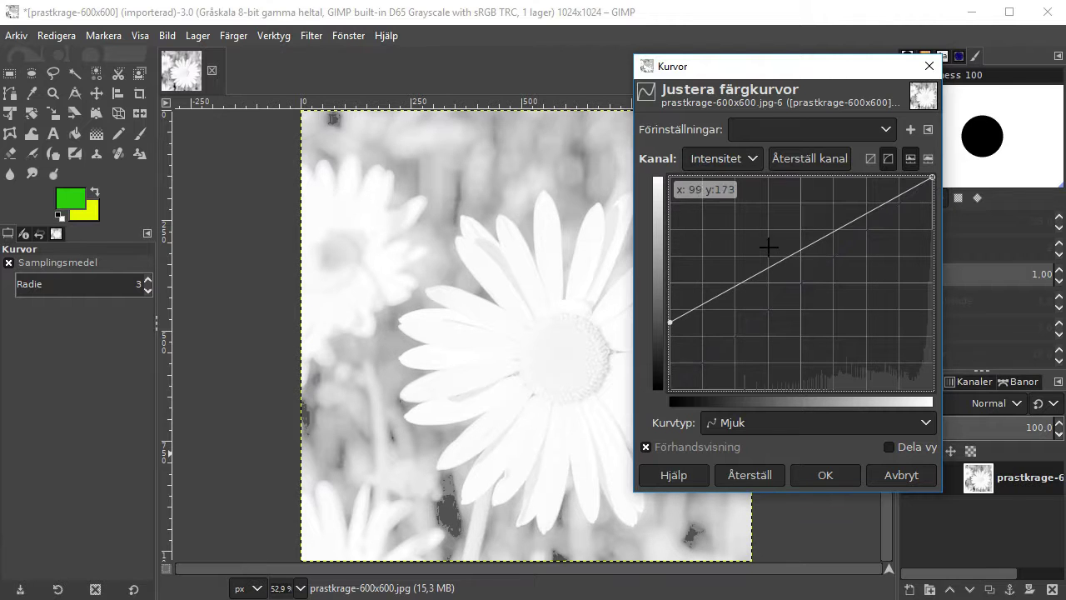
drag(761, 272, 848, 260)
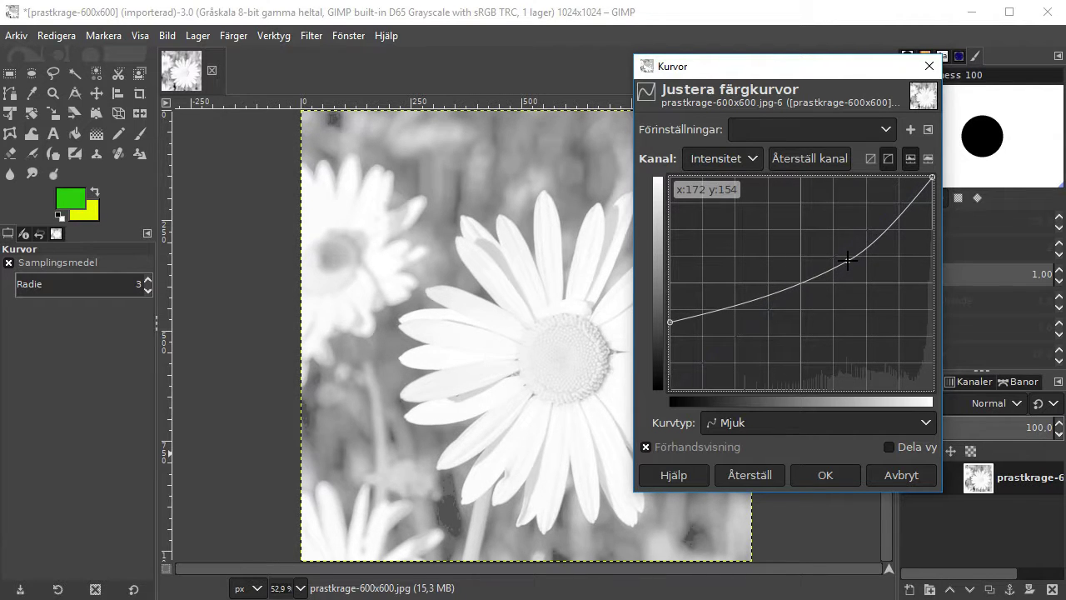
click(818, 475)
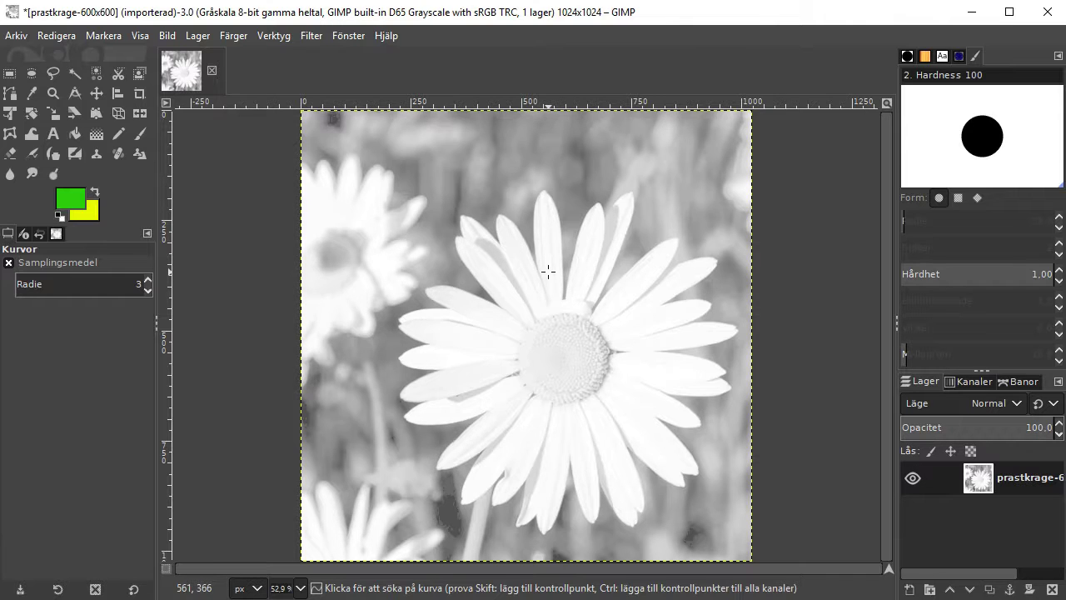
- Export the grayscale daisy to the desktop as raw image data named prastkrage.raw, using the planar RGB save type
right_click(446, 148)
mouse_move(506, 179)
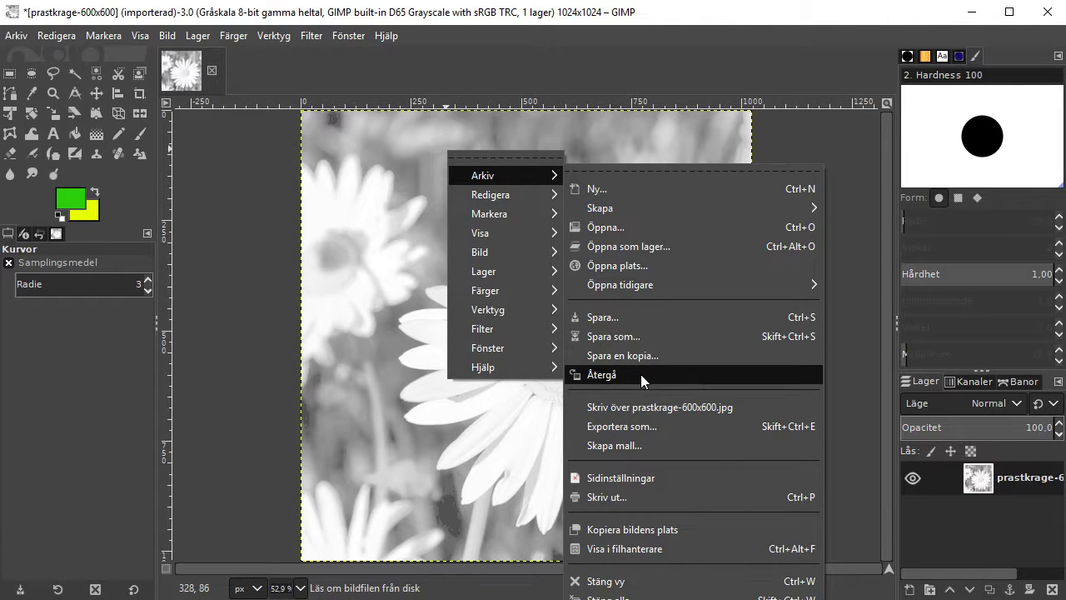
click(656, 429)
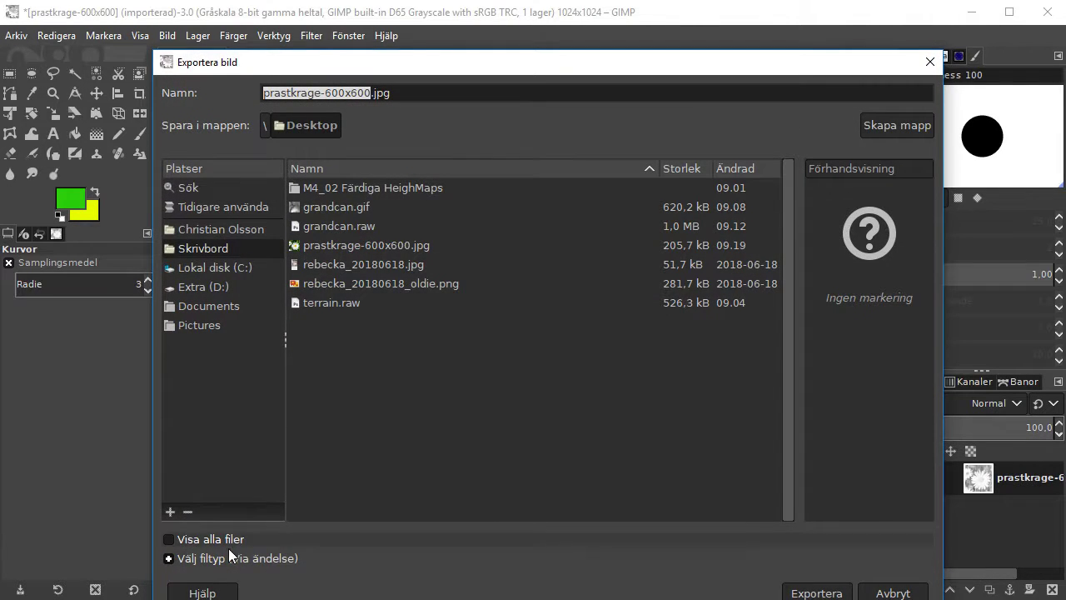
click(229, 559)
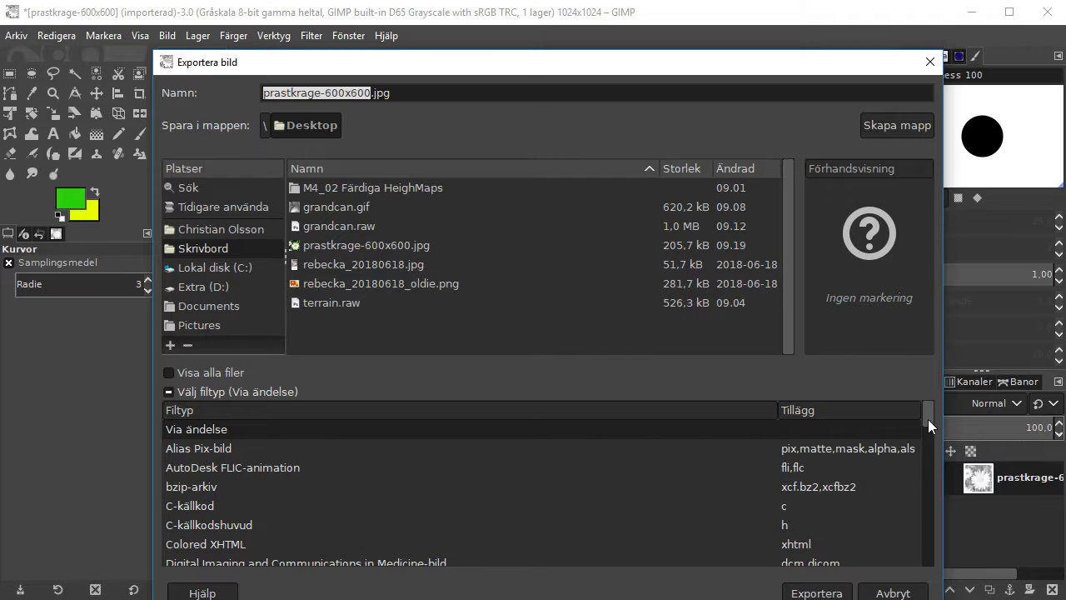
drag(927, 419, 939, 526)
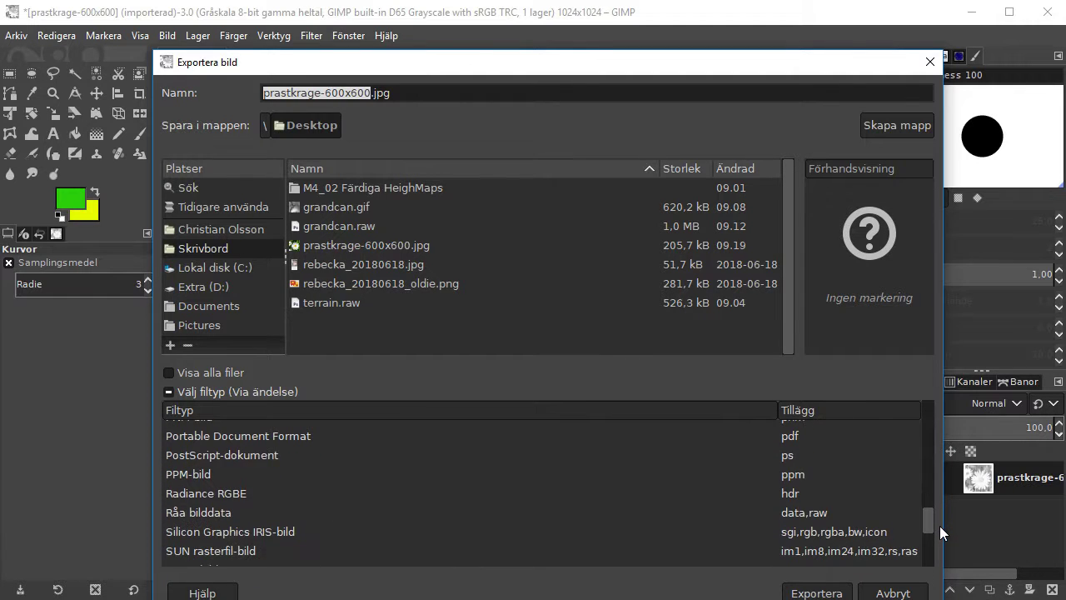
click(237, 514)
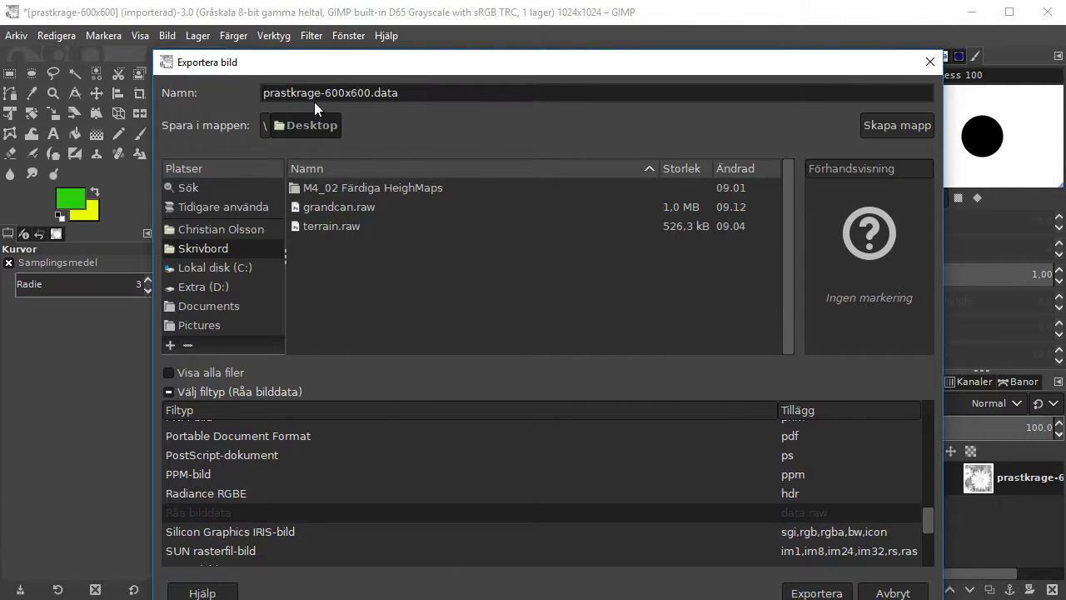
drag(420, 95, 319, 102)
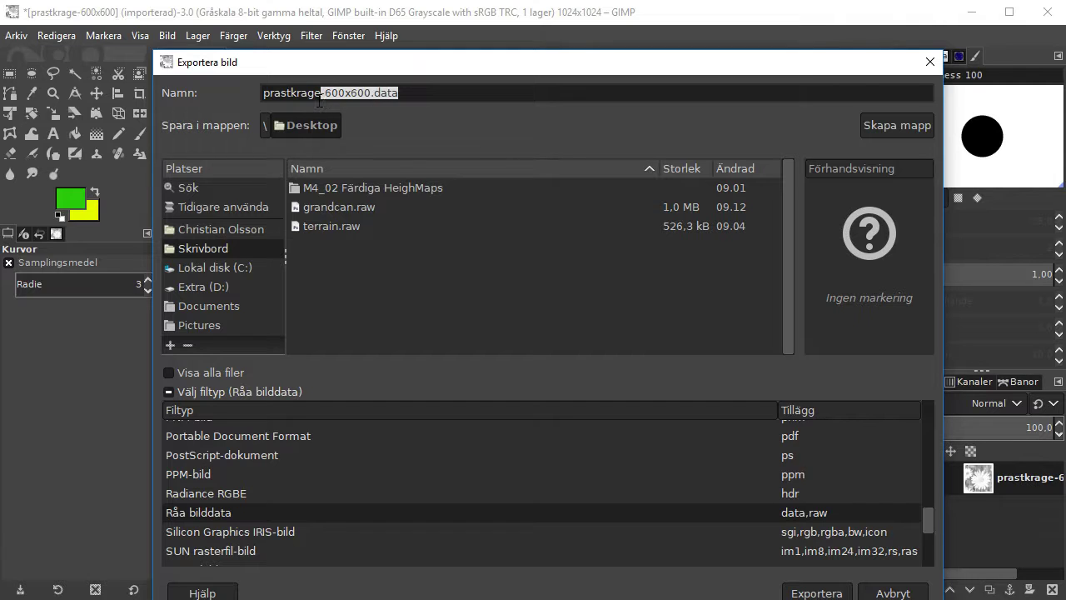
text(.-raw)
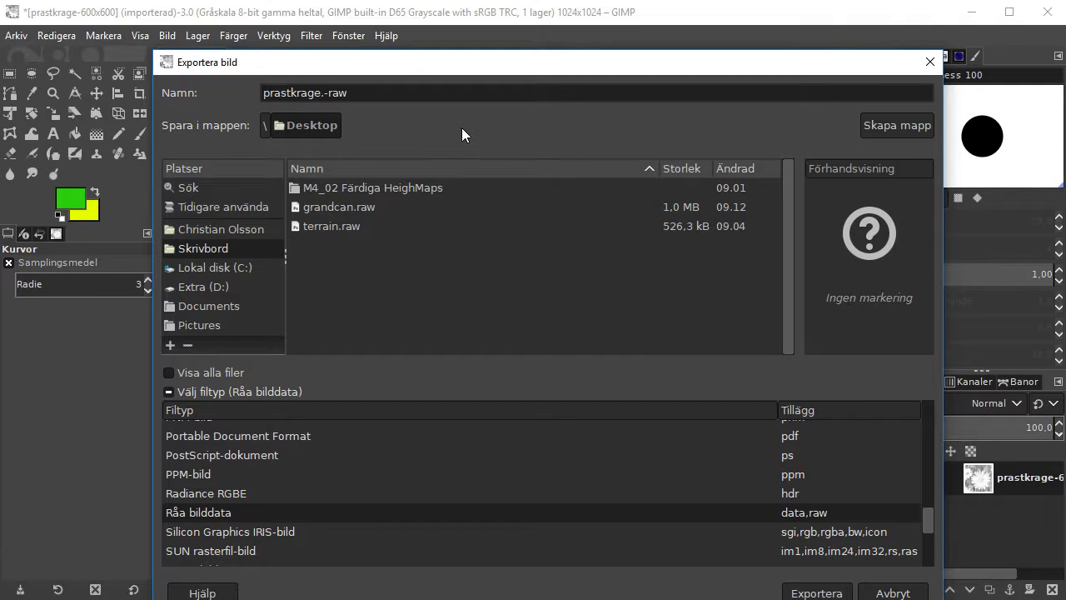
key(BackSpace)
click(841, 594)
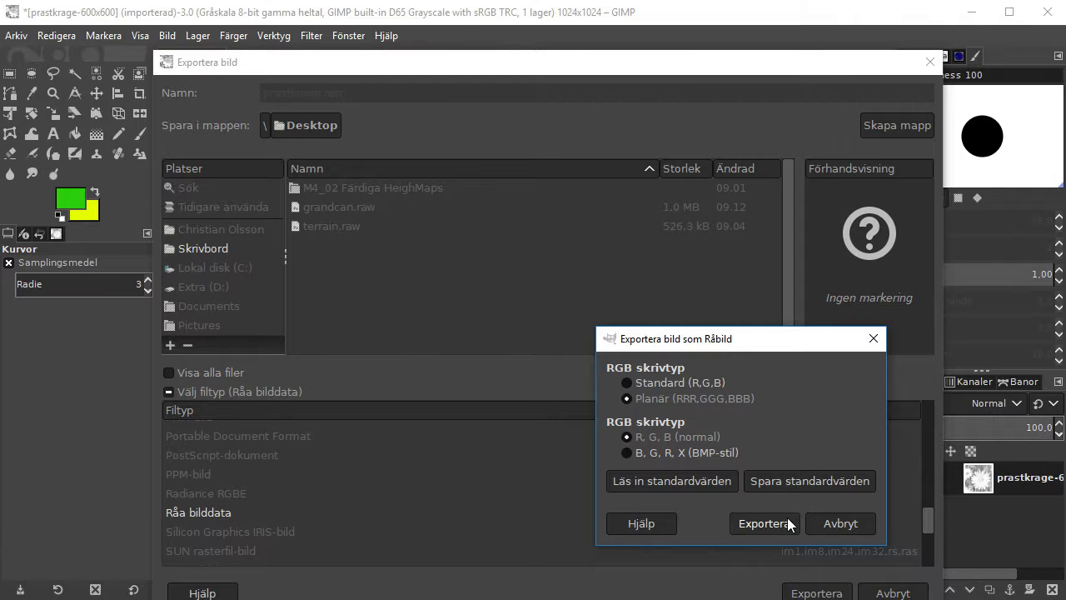
click(759, 523)
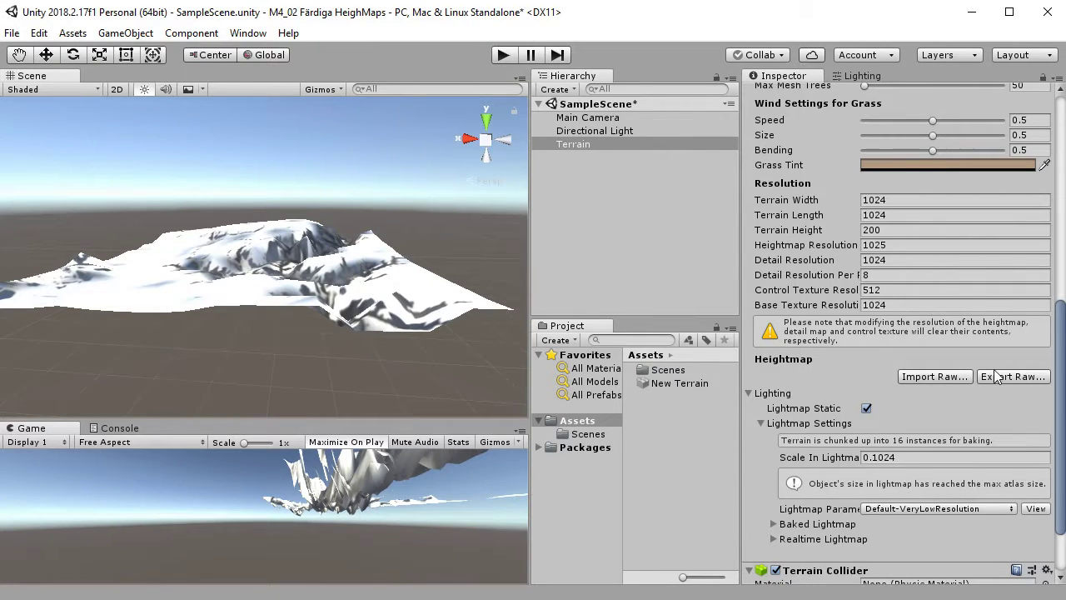
- Switch to Unity and import prastkrage.raw as the terrain's heightmap at 8-bit depth, 1024 × 1024, Windows byte order and terrain size 1024 × 200 × 1024
click(937, 378)
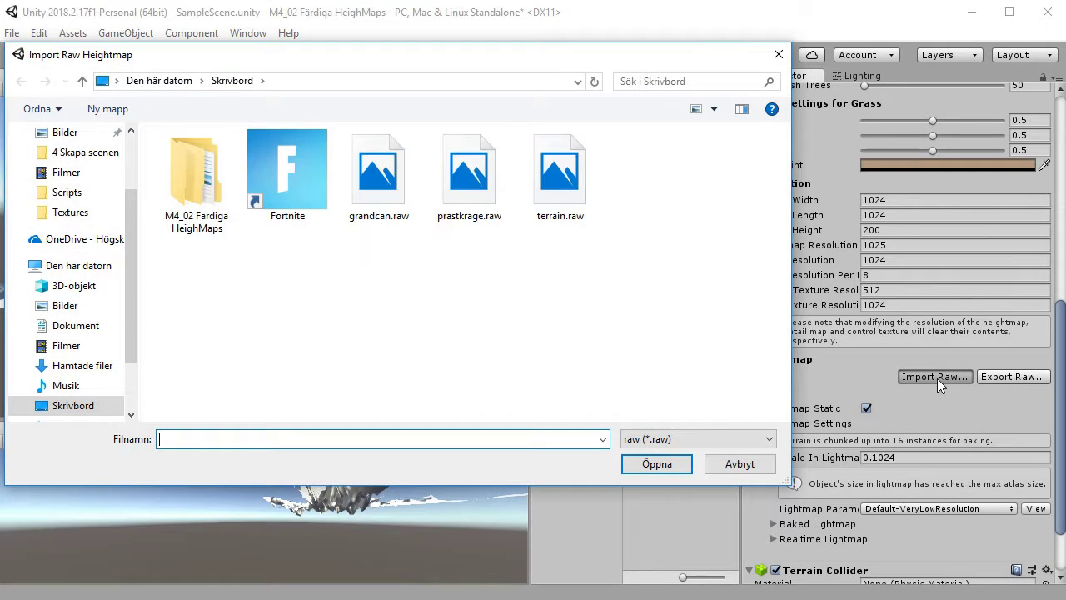
click(469, 175)
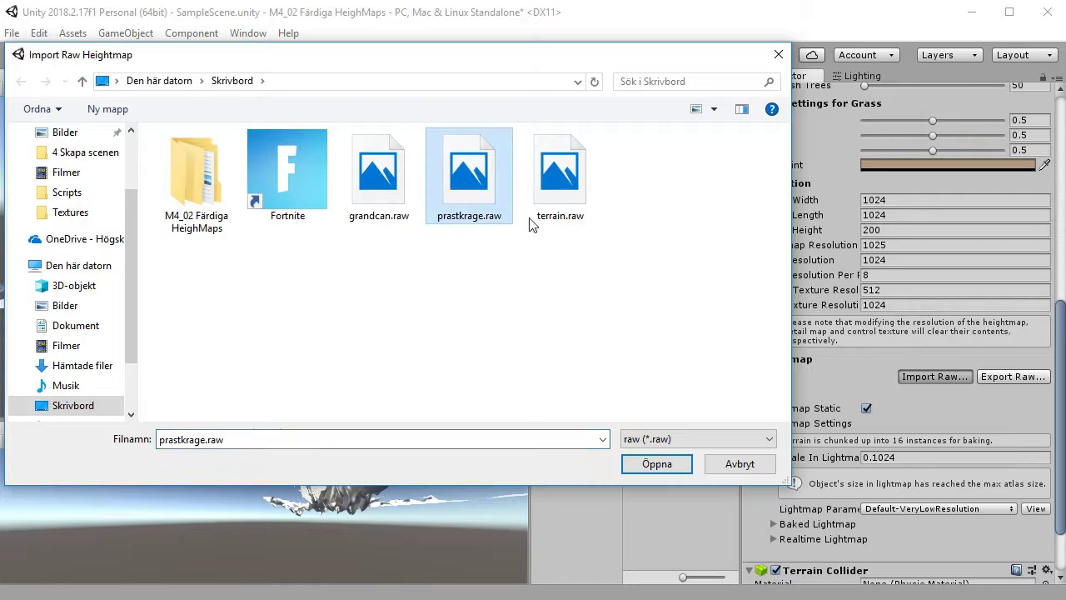
click(657, 464)
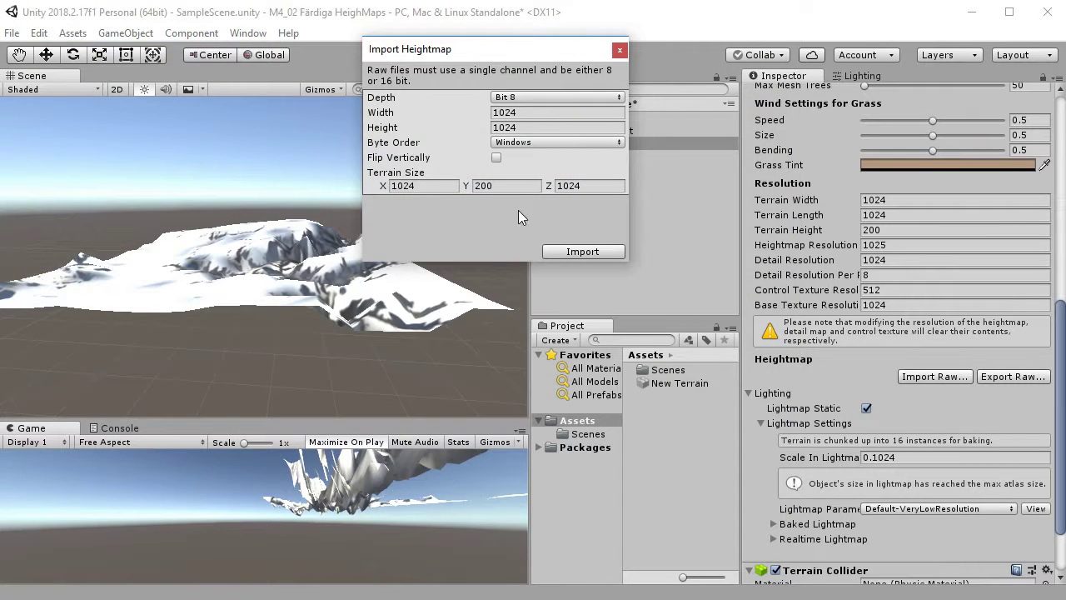
click(588, 253)
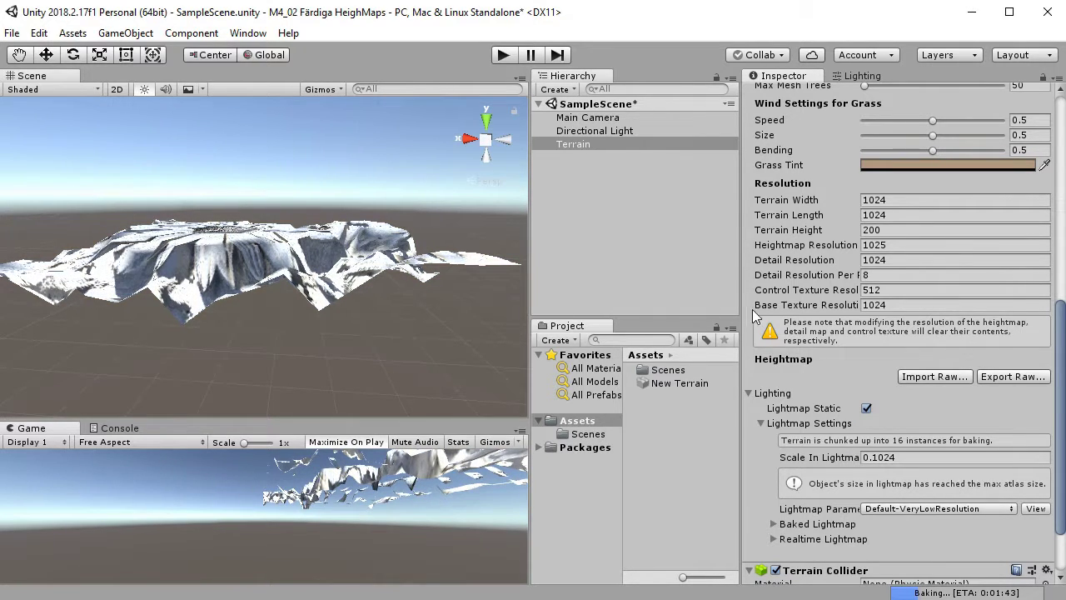
- Set the terrain height to 100 and reduce the detail distance to 51
click(888, 231)
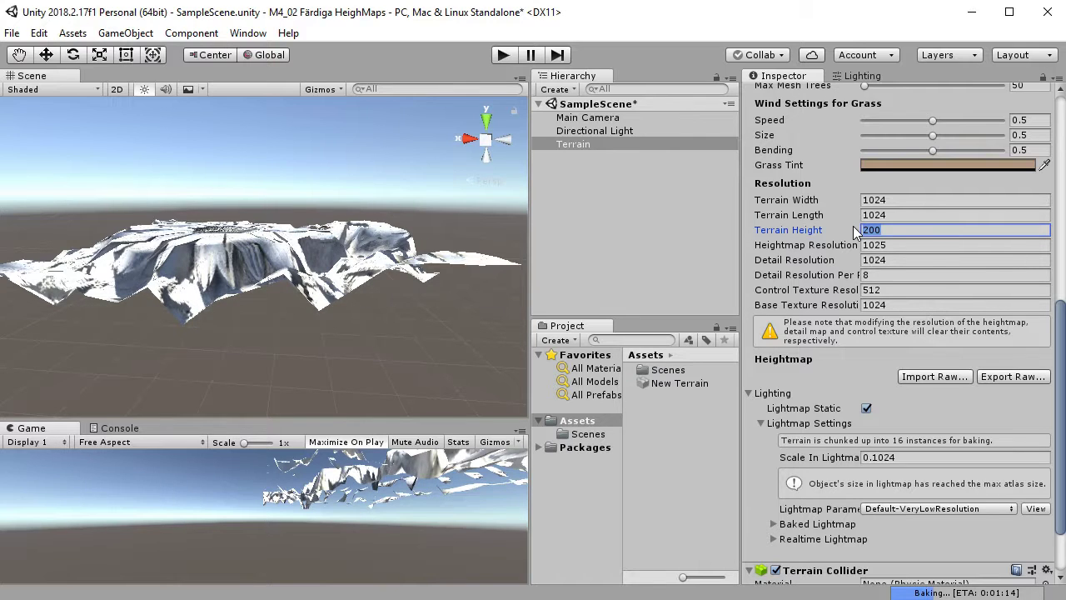
text(100)
key(Tab)
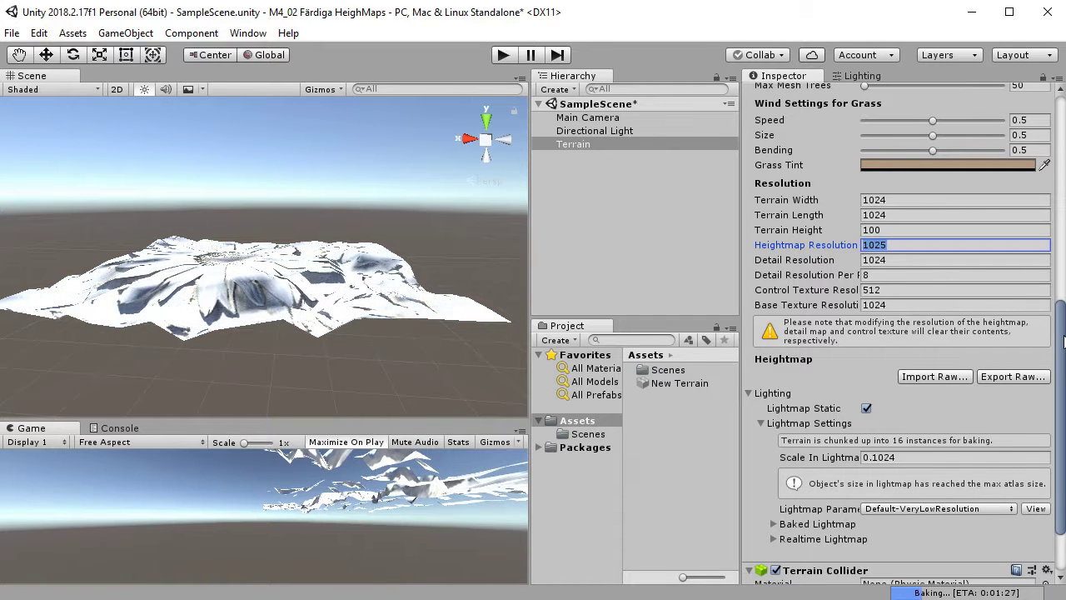
drag(1060, 342, 1064, 281)
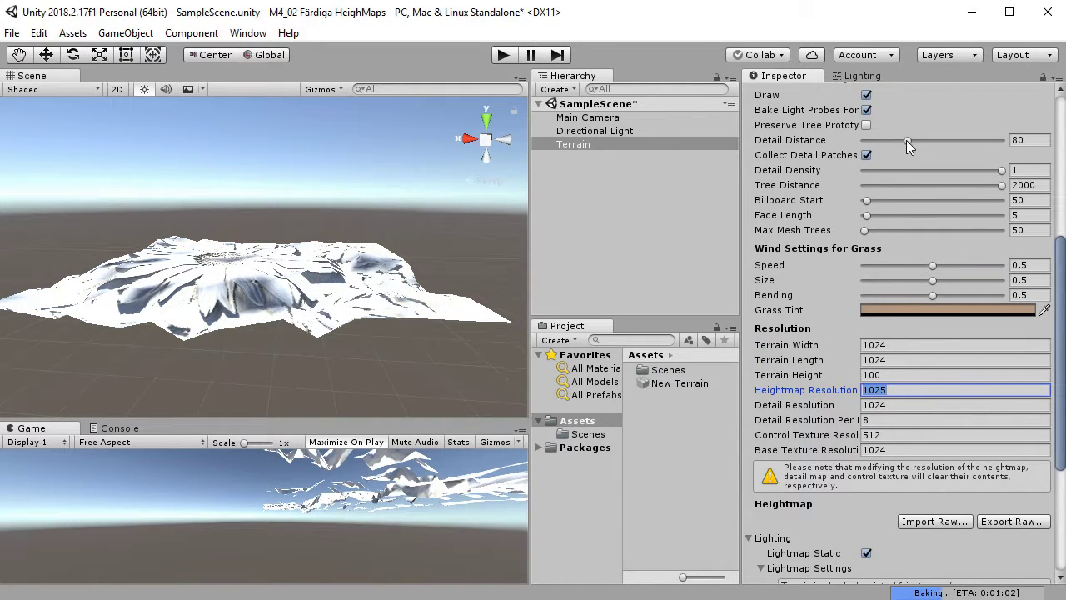
drag(907, 142, 891, 144)
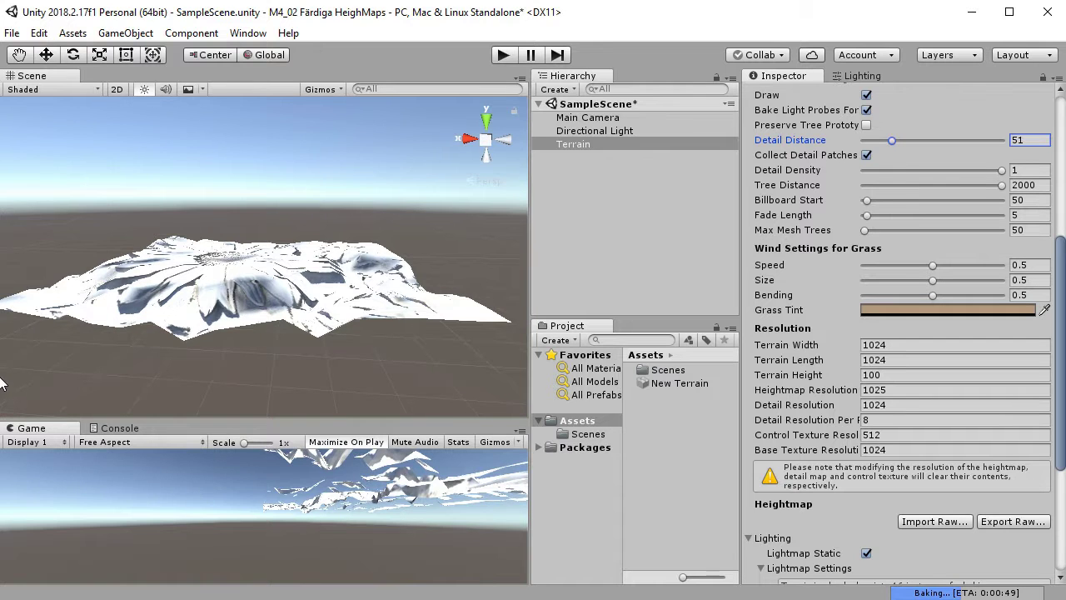
- Examine the daisy terrain in the scene close up from the side, from straight above and around the flower's centre
mouse_move(308, 348)
middle_down()
mouse_move(287, 370)
mouse_move(278, 360)
mouse_move(295, 304)
mouse_move(299, 342)
middle_up()
scroll(299, 342, up, 5)
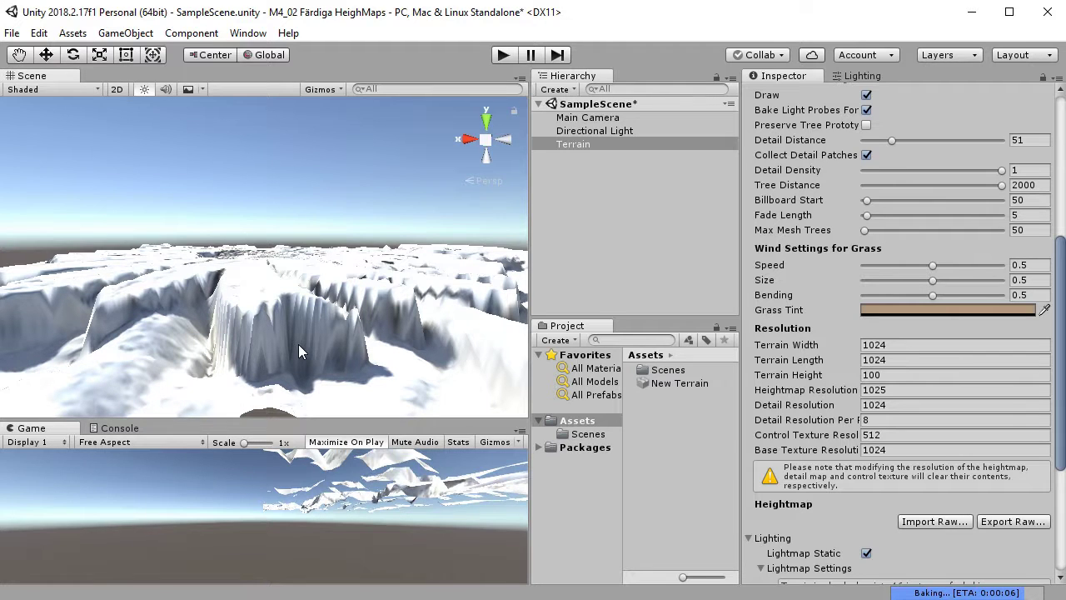
click(625, 147)
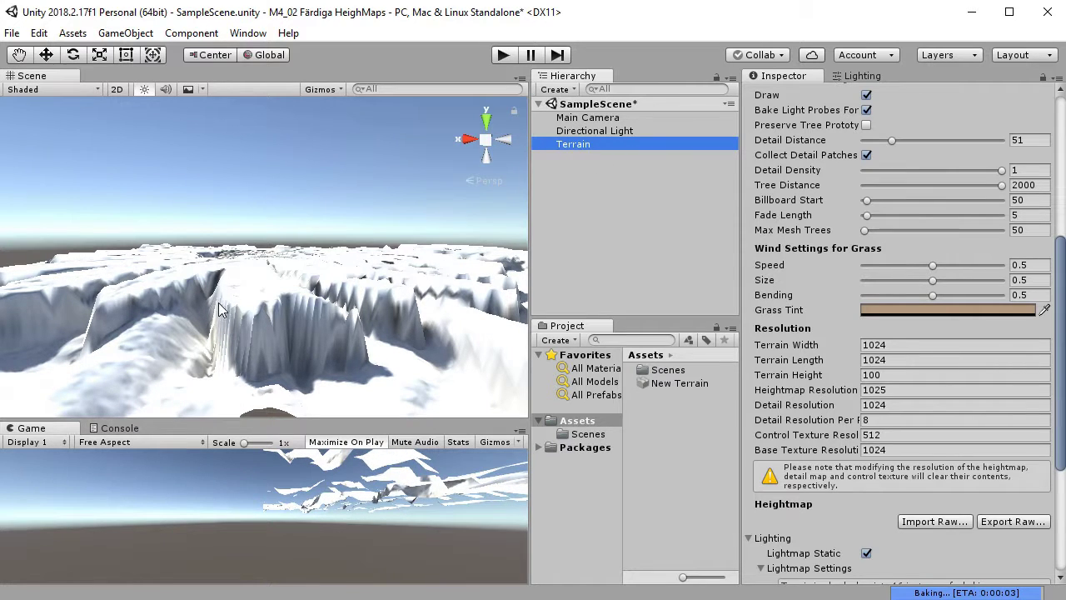
scroll(279, 279, up, 3)
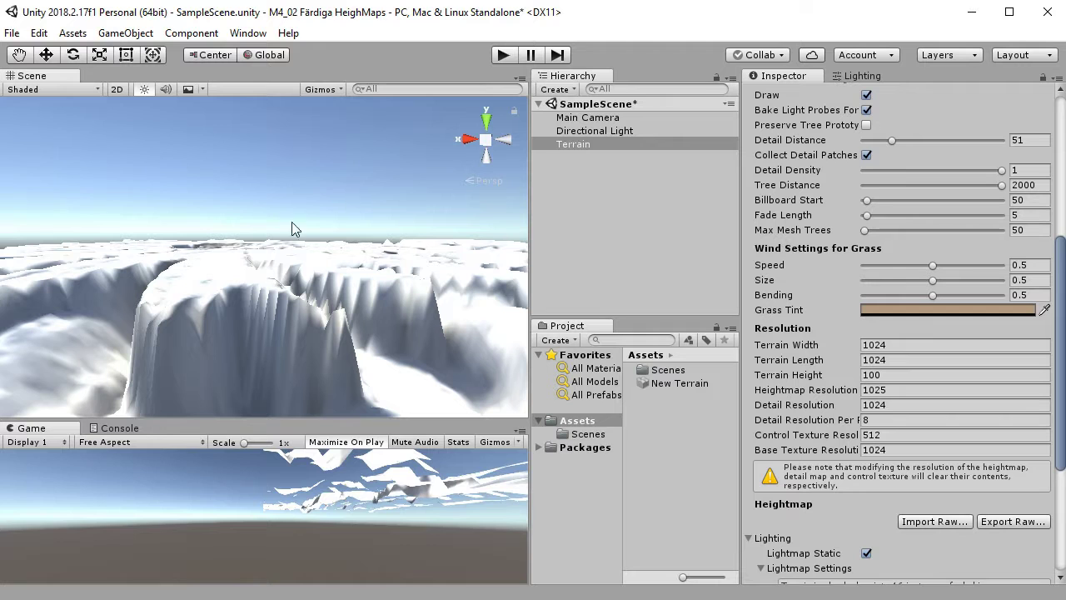
click(485, 121)
scroll(302, 214, down, 10)
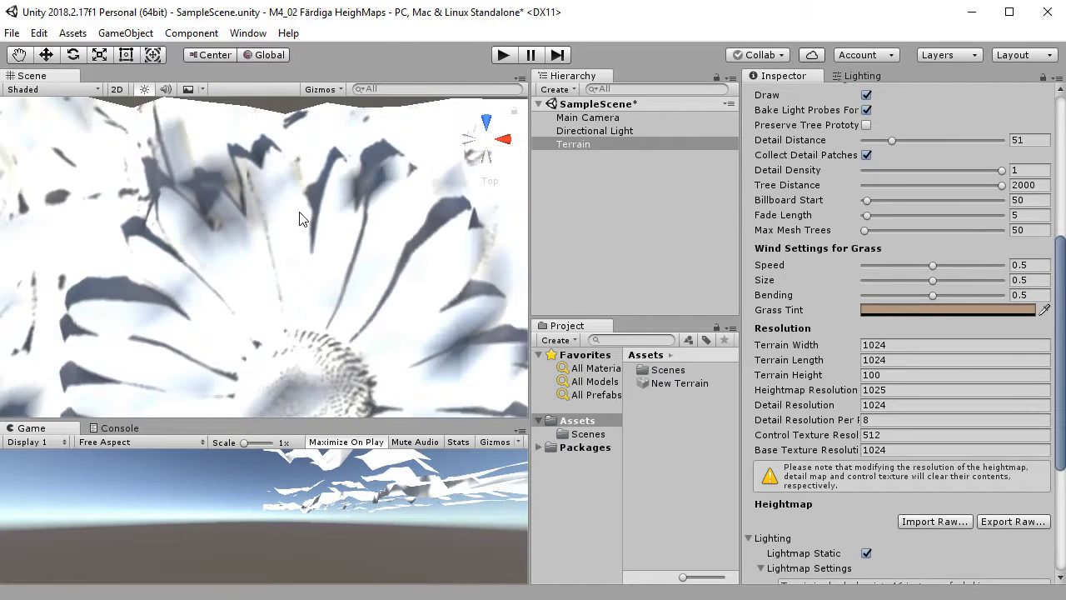
scroll(289, 325, up, 5)
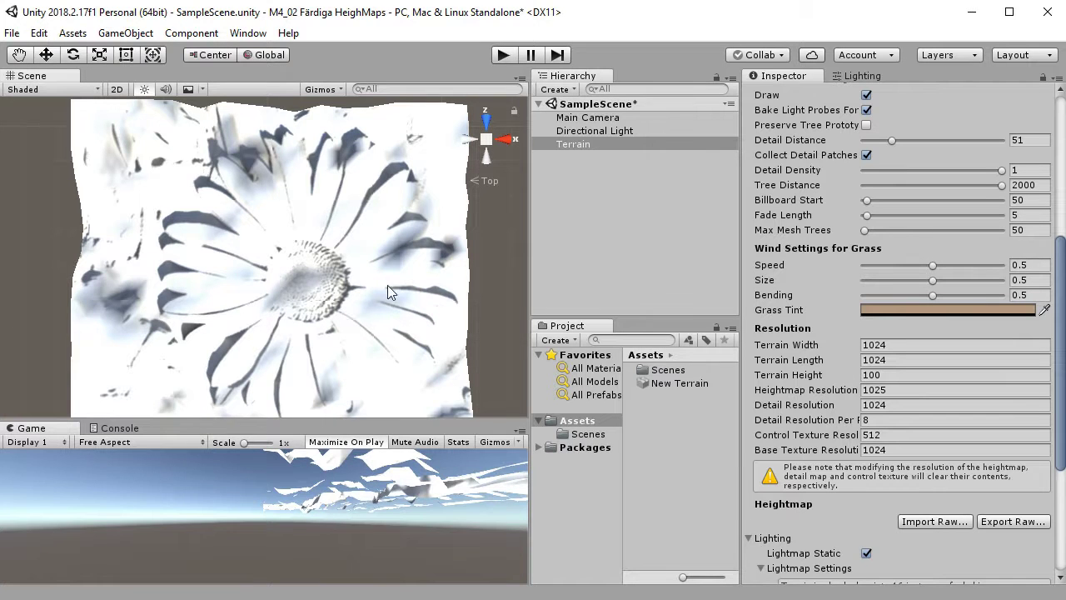
scroll(349, 305, up, 5)
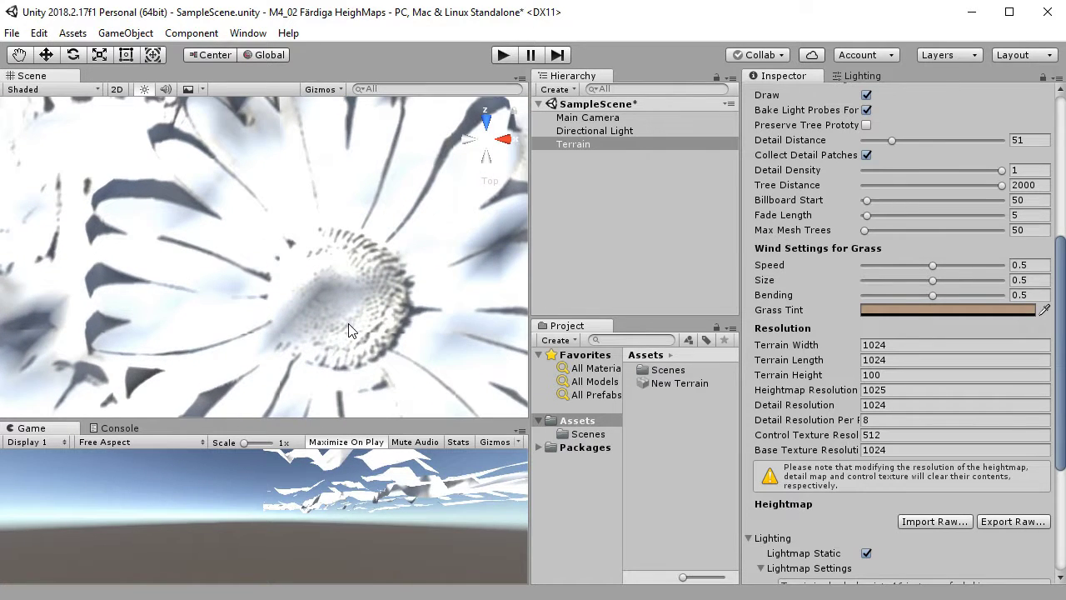
alt+drag(353, 313, 317, 194)
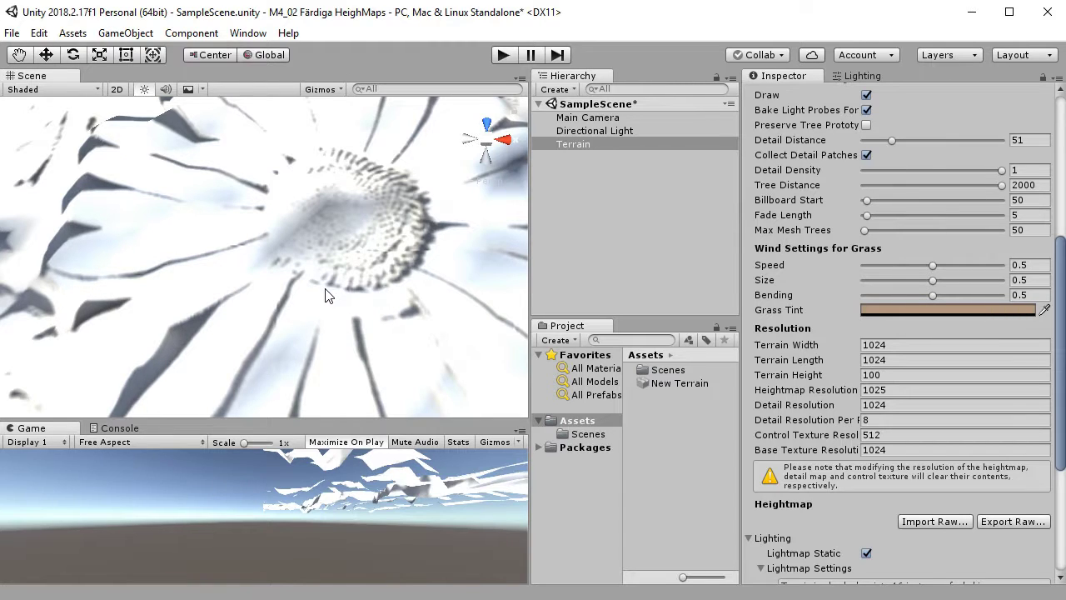